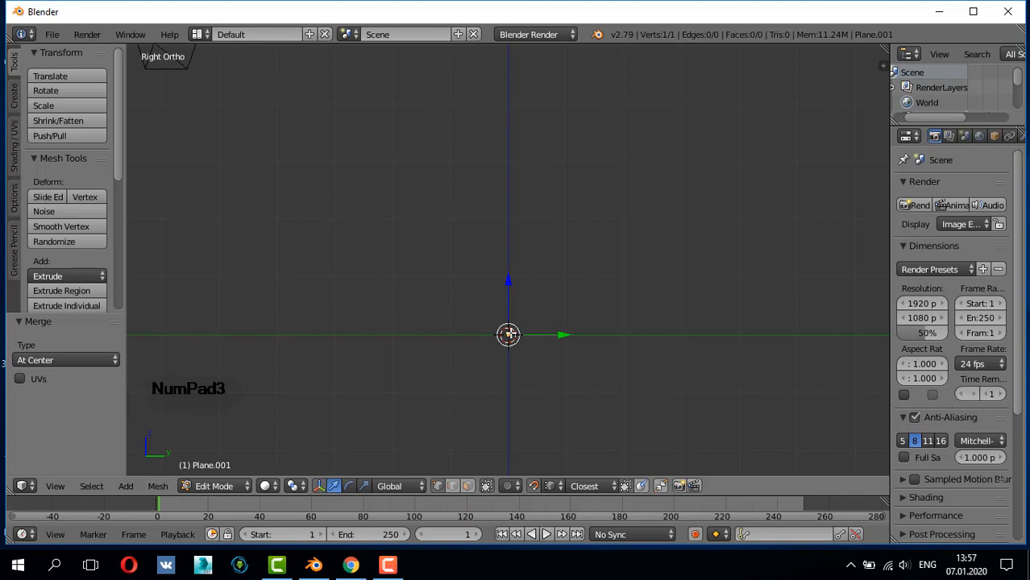
- Extrude the origin vertex about 2.6 units along negative Y, and extrude its end about 2.24 units upward
{"action": "key", "text": "e"}
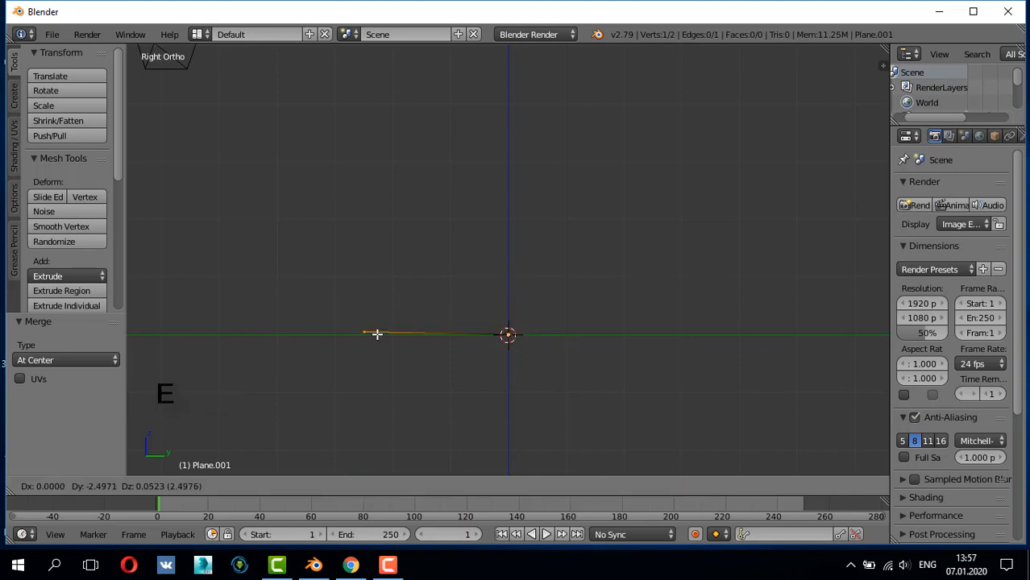
{"action": "left_click", "coordinate": [358, 333]}
{"action": "key", "text": "e"}
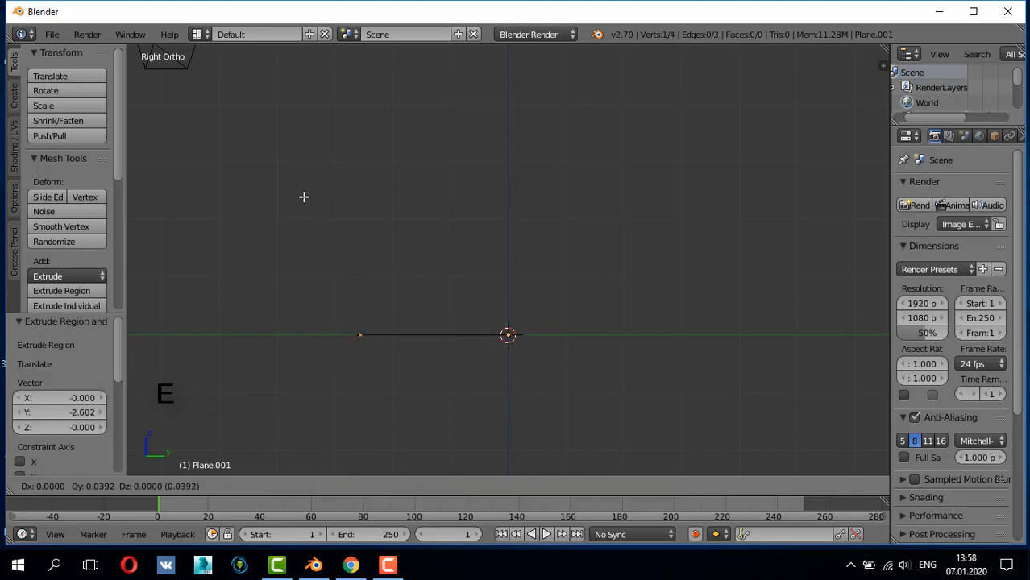
{"action": "left_click", "coordinate": [296, 74]}
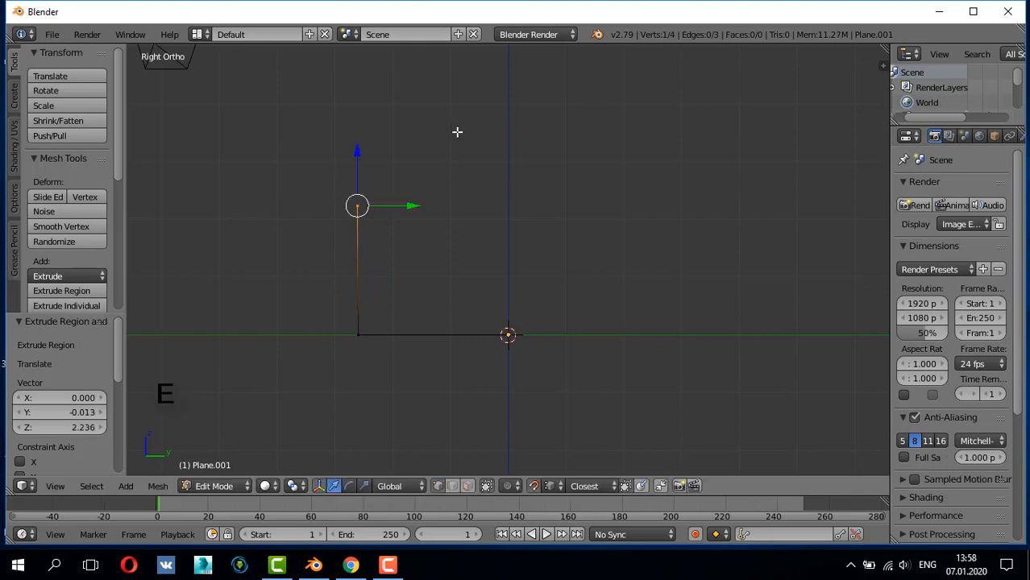
- Extend the profile with a seat segment of about Y 2.3, Z -0.43, a bend of about Y 0.78, Z 0.48, and a steep backrest segment
{"action": "key", "text": "e"}
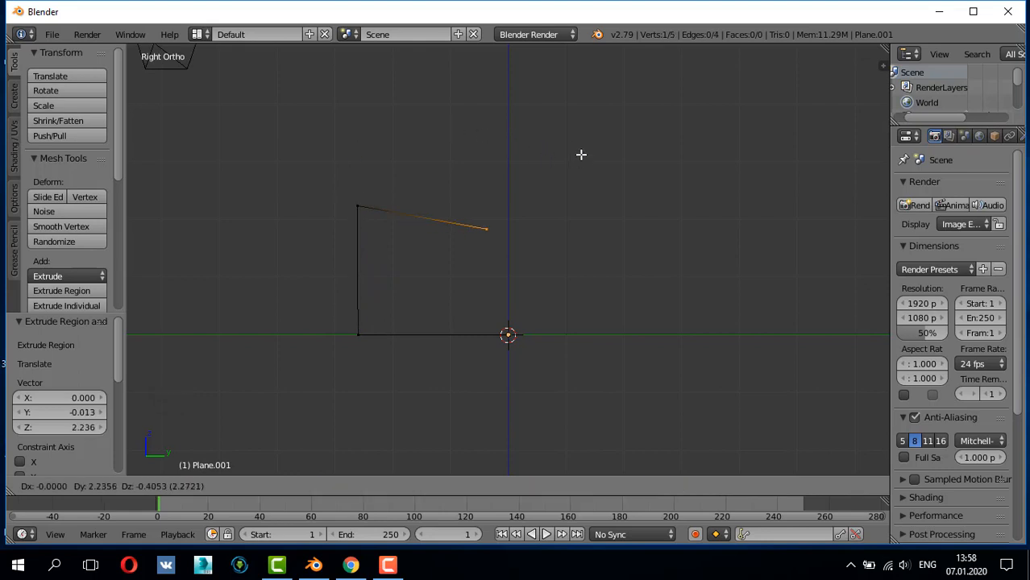
{"action": "left_click", "coordinate": [593, 154]}
{"action": "key", "text": "e"}
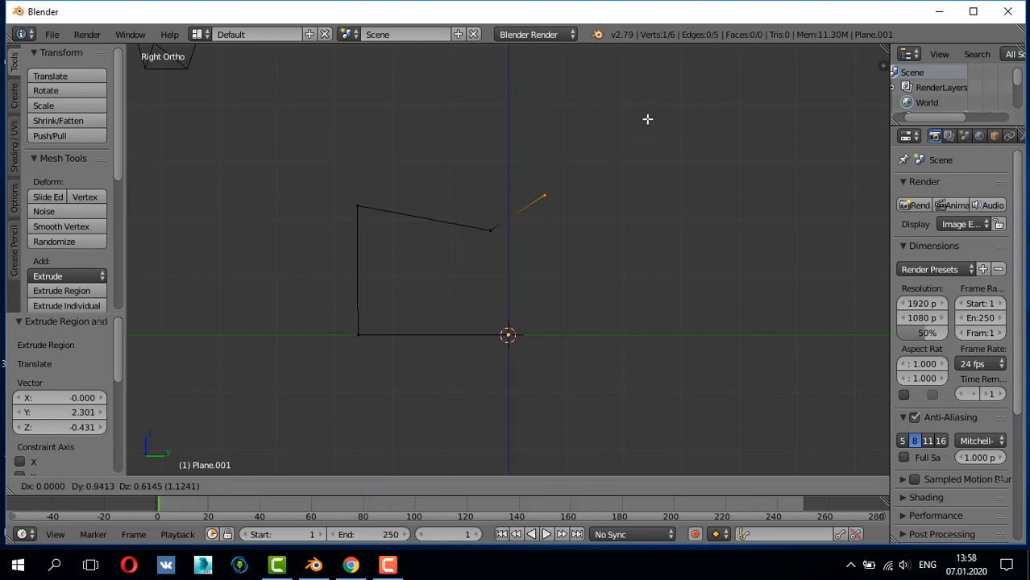
{"action": "left_click", "coordinate": [639, 126]}
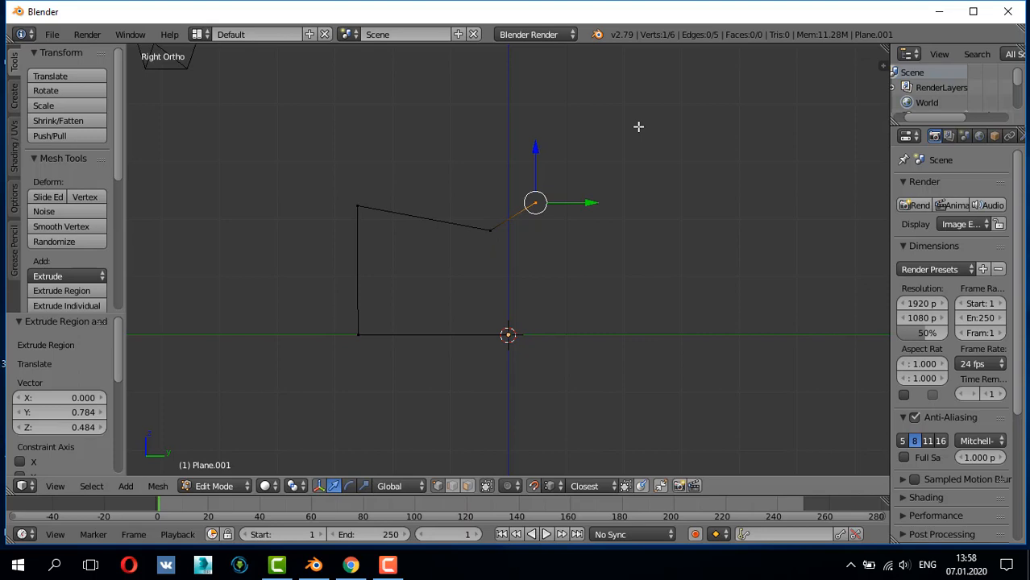
{"action": "key", "text": "e"}
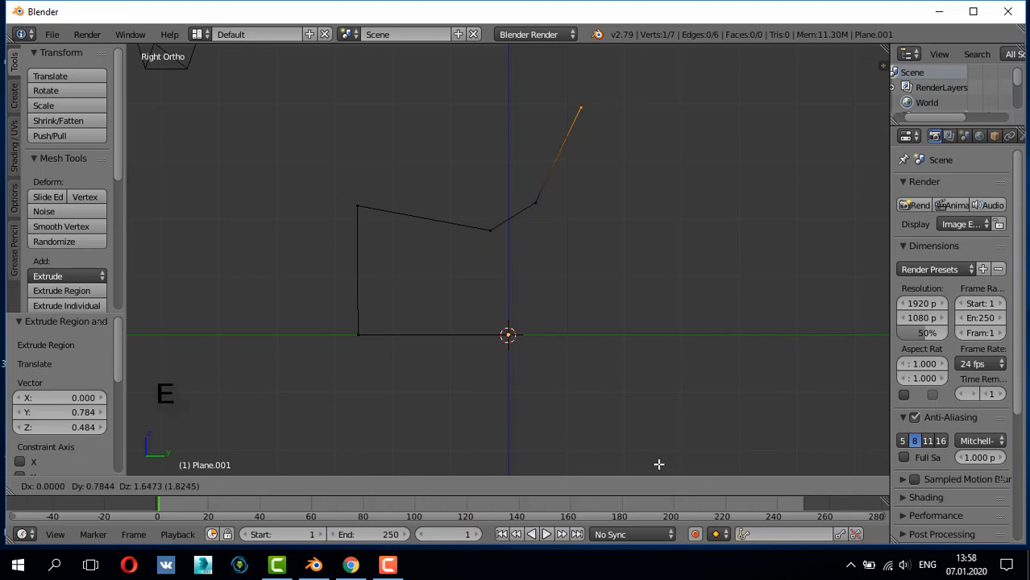
{"action": "left_click", "coordinate": [652, 445]}
- Duplicate the whole profile once in place and once more about 1.91 units along X
{"action": "key", "text": "a"}
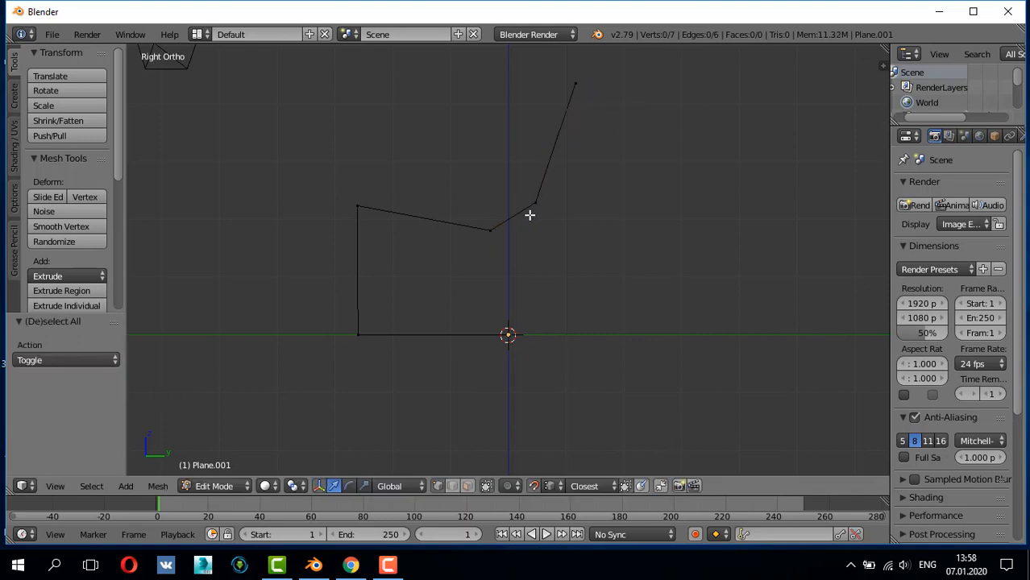
{"action": "key", "text": "a"}
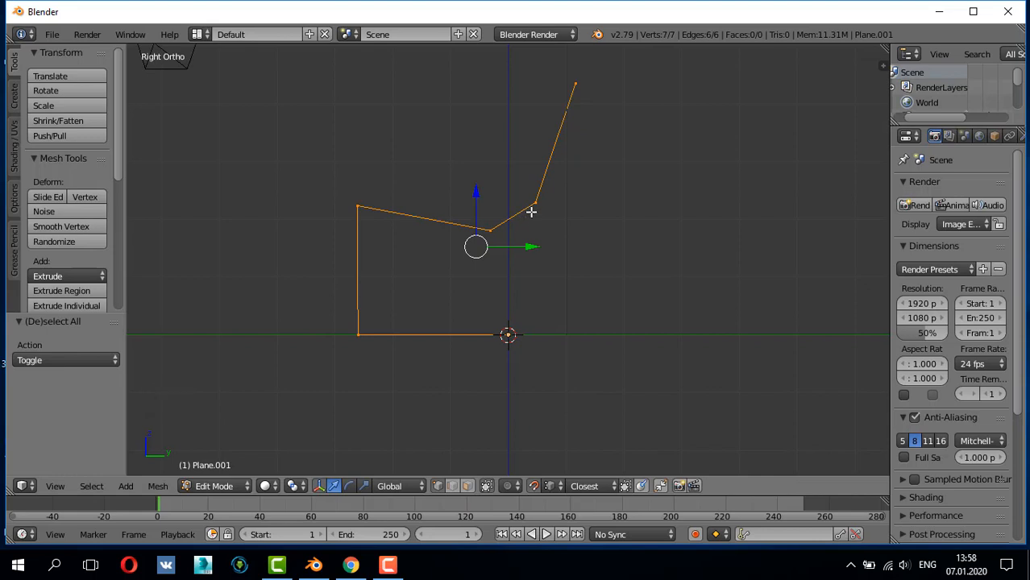
{"action": "key", "text": "shift+d"}
{"action": "right_click", "coordinate": [561, 258]}
{"action": "middle_click_drag", "start_coordinate": [561, 258], "coordinate": [607, 322]}
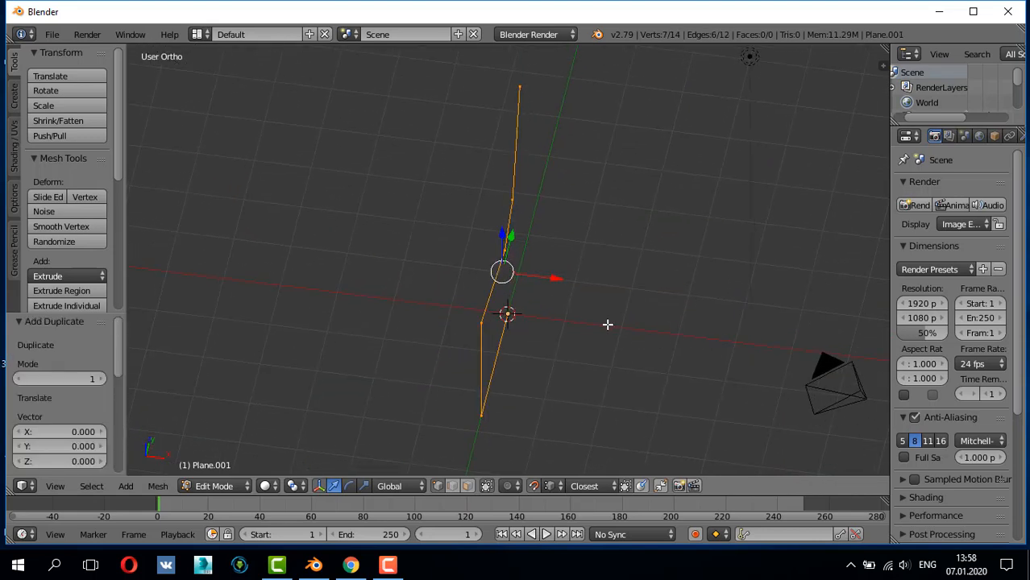
{"action": "key", "text": "shift+d"}
{"action": "key", "text": "x"}
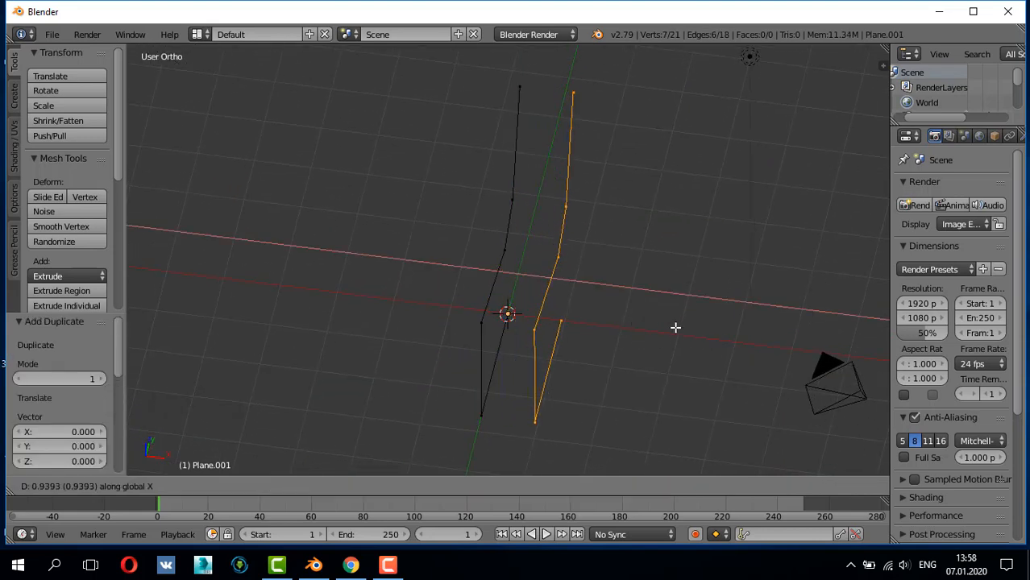
{"action": "left_click", "coordinate": [716, 337]}
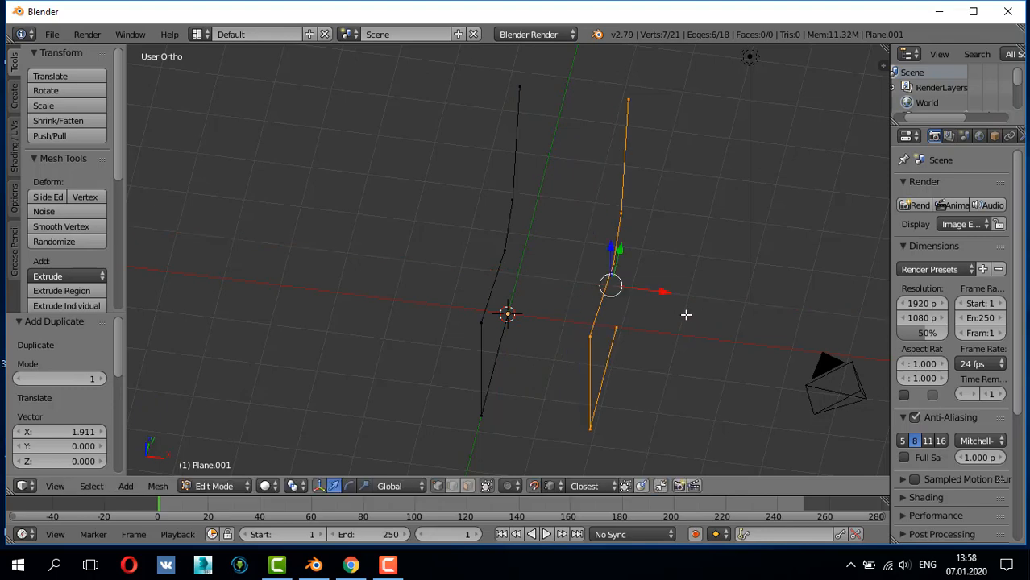
- Move the two bend vertices between seat and backrest on the X-offset profile by about Y -0.09, Z 0.47
{"action": "middle_click_drag", "start_coordinate": [680, 308], "coordinate": [614, 287]}
{"action": "key", "text": "KP_8"}
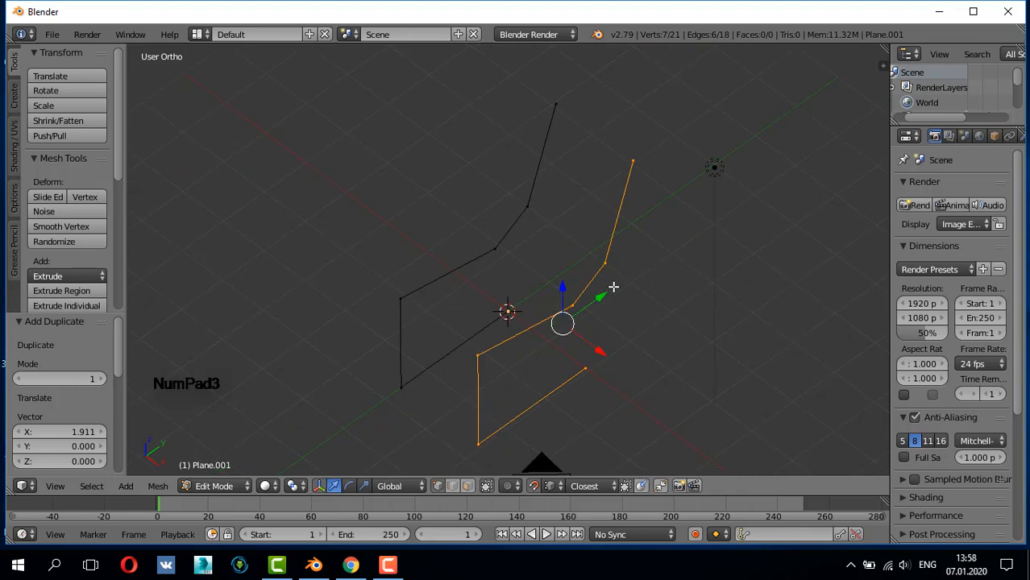
{"action": "key", "text": "KP_4"}
{"action": "key", "text": "KP_5"}
{"action": "key", "text": "KP_2"}
{"action": "key", "text": "KP_3"}
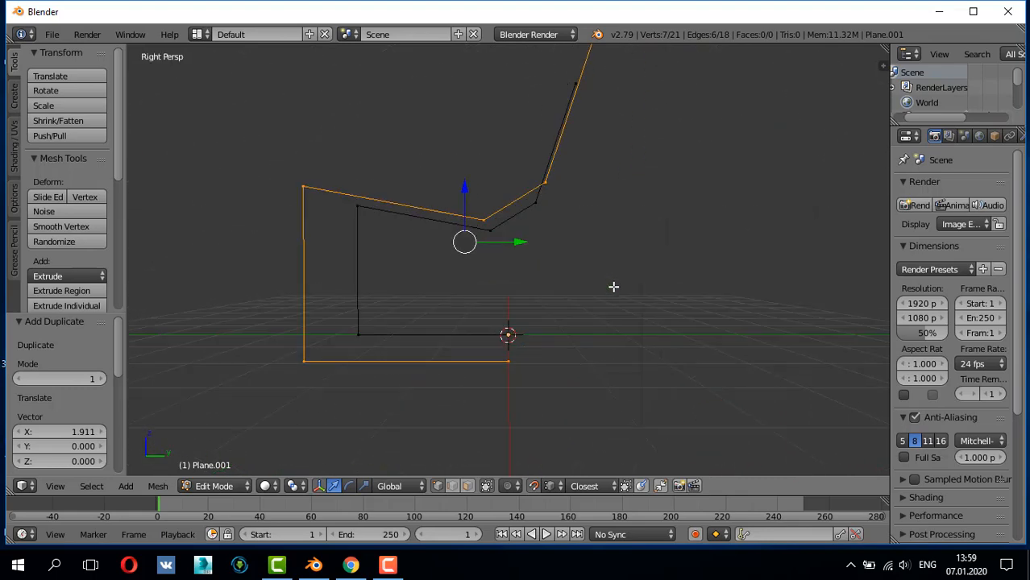
{"action": "key", "text": "KP_3"}
{"action": "right_click", "coordinate": [534, 210]}
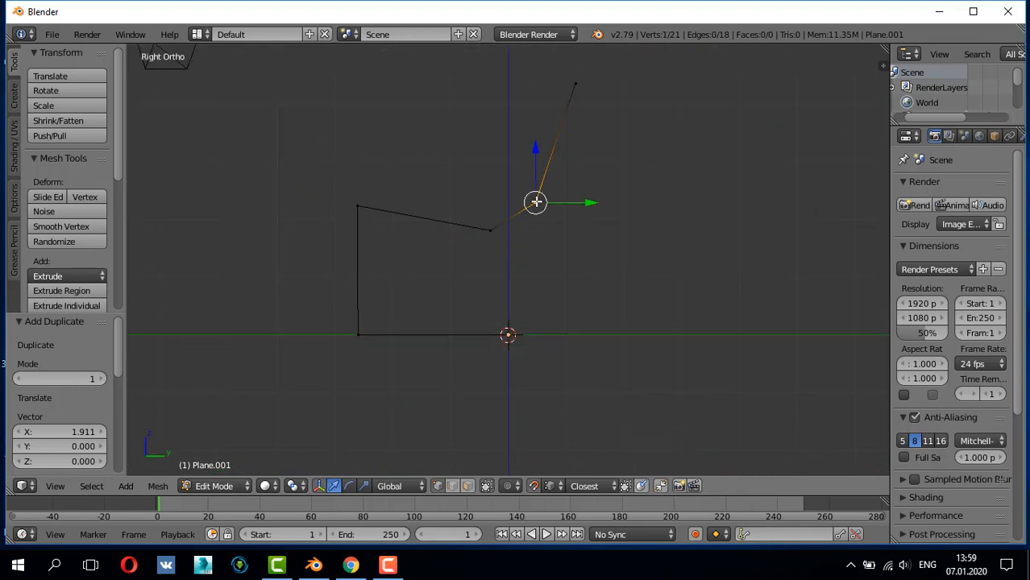
{"action": "right_click", "coordinate": [492, 227], "text": "alt+shift"}
{"action": "key", "text": "g"}
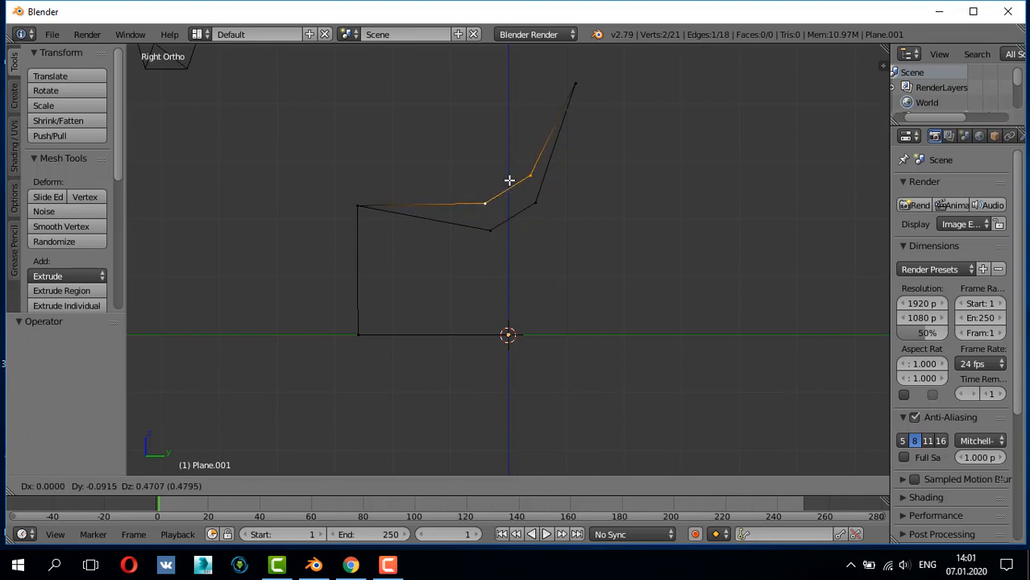
{"action": "left_click", "coordinate": [511, 179]}
- Subdivide the offset profile's front seat edge with one cut and move its midpoint by about Y -0.12, Z 0.33
{"action": "right_click", "coordinate": [358, 206]}
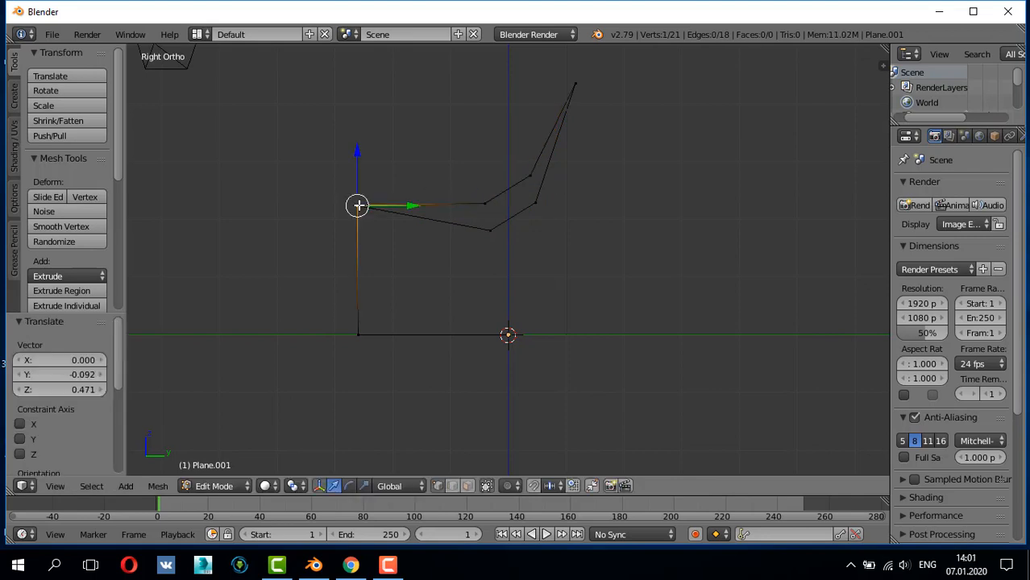
{"action": "right_click", "coordinate": [482, 204], "text": "shift"}
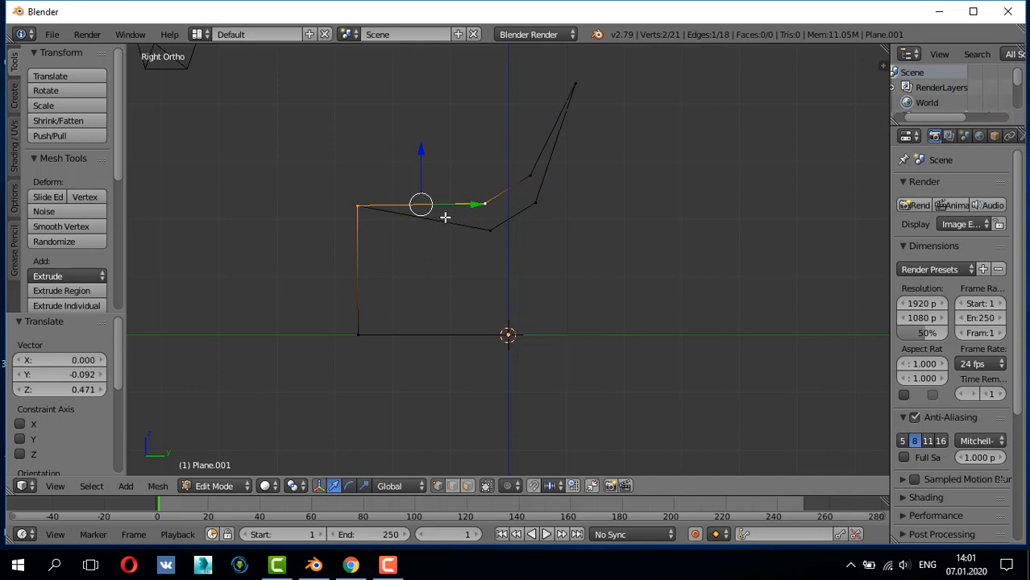
{"action": "key", "text": "w"}
{"action": "left_click", "coordinate": [455, 181]}
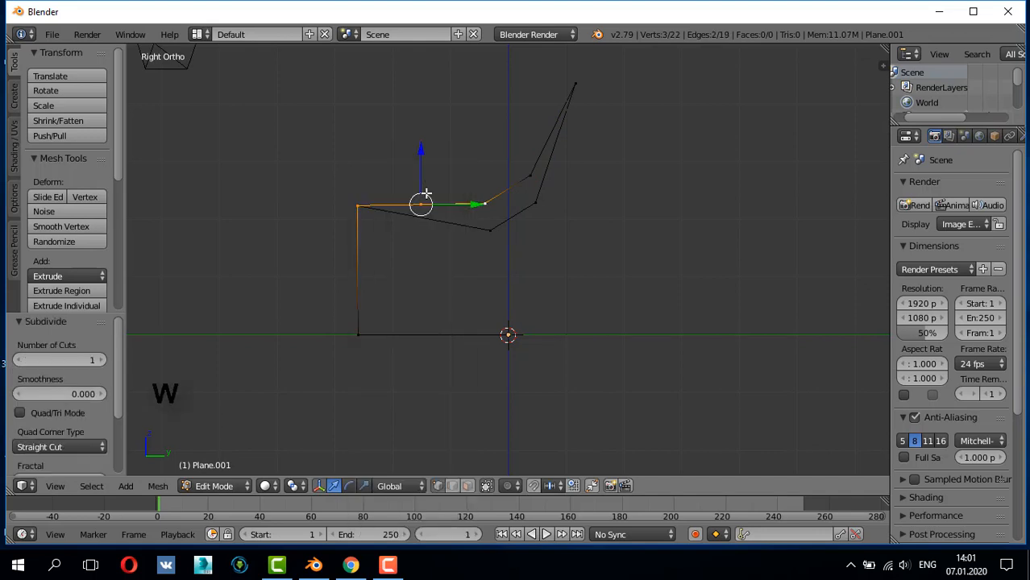
{"action": "right_click", "coordinate": [420, 204]}
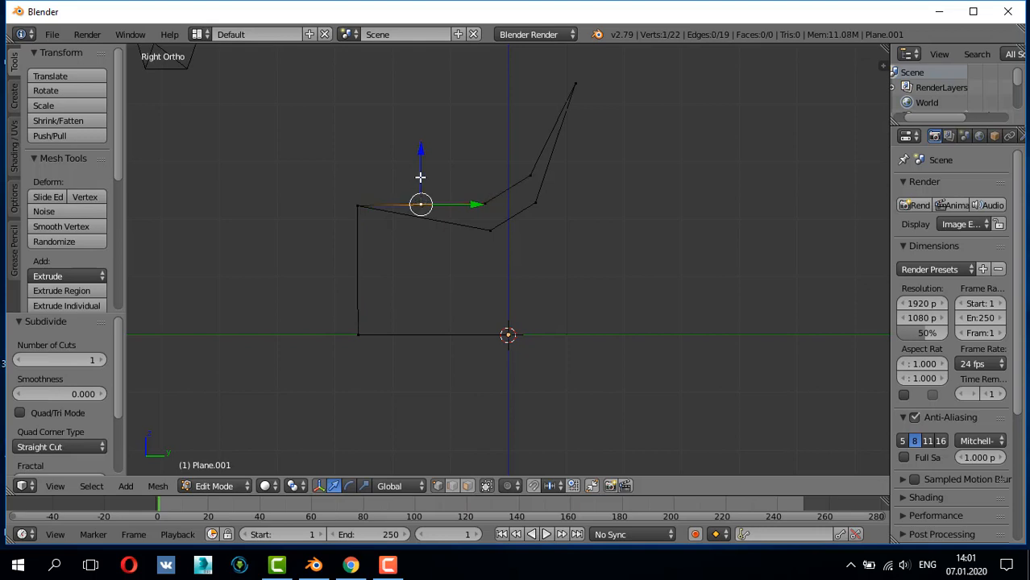
{"action": "key", "text": "g"}
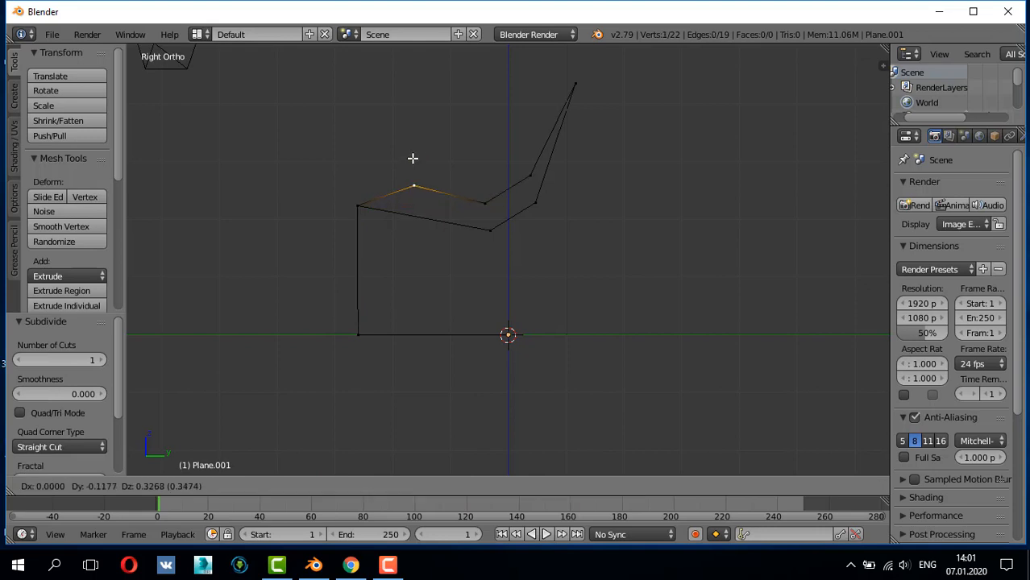
{"action": "left_click", "coordinate": [412, 160]}
- Subdivide the offset profile's front vertical edge with one cut and push its midpoint outward by about -0.275 along Y
{"action": "right_click", "coordinate": [359, 207]}
{"action": "right_click", "coordinate": [358, 330], "text": "shift"}
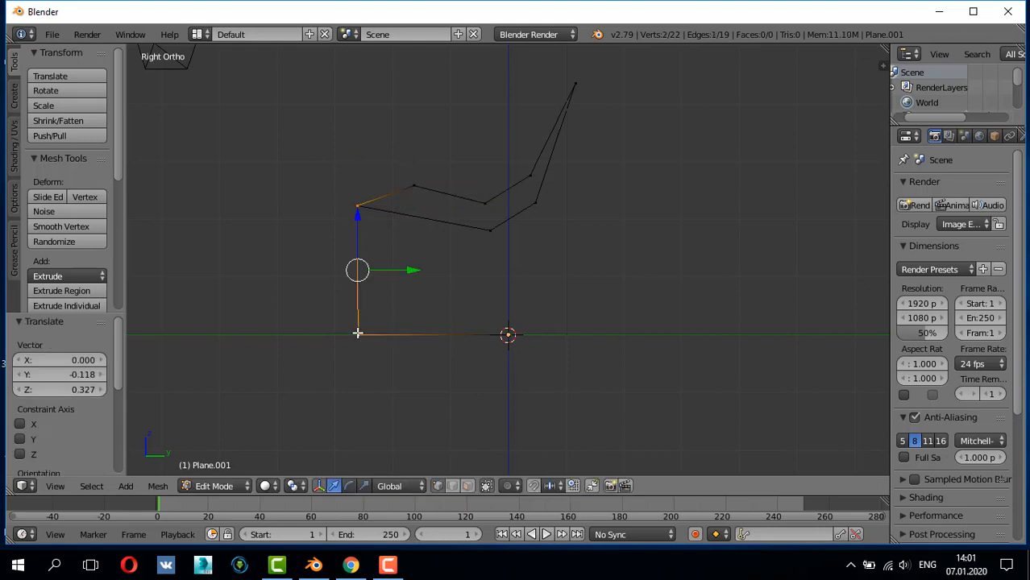
{"action": "key", "text": "w"}
{"action": "left_click", "coordinate": [335, 188]}
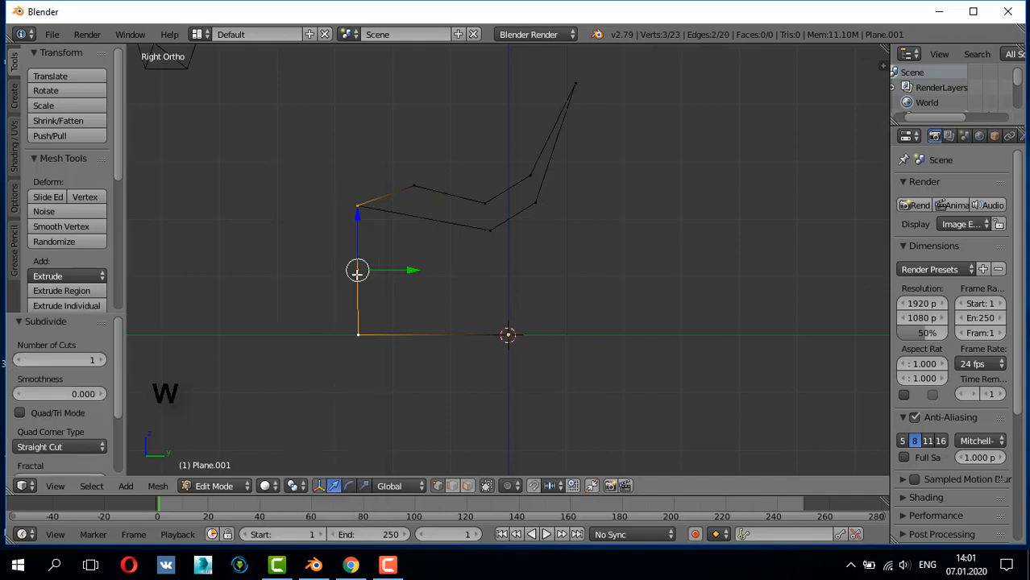
{"action": "right_click", "coordinate": [358, 270]}
{"action": "key", "text": "g"}
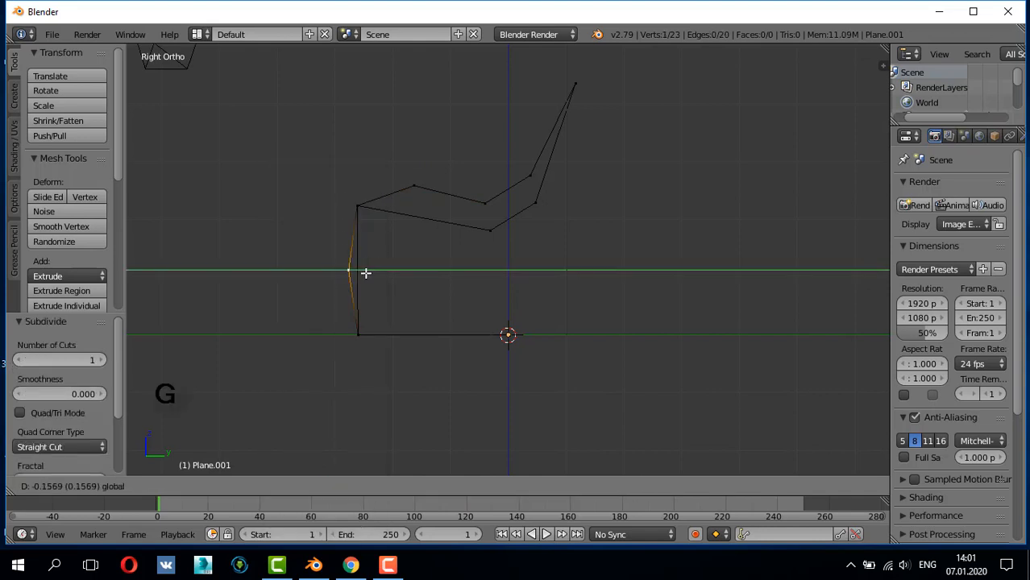
{"action": "left_click", "coordinate": [361, 273]}
- Subdivide the front vertical edge of the original profile at the origin with one cut
{"action": "middle_click_drag", "start_coordinate": [492, 207], "coordinate": [458, 256]}
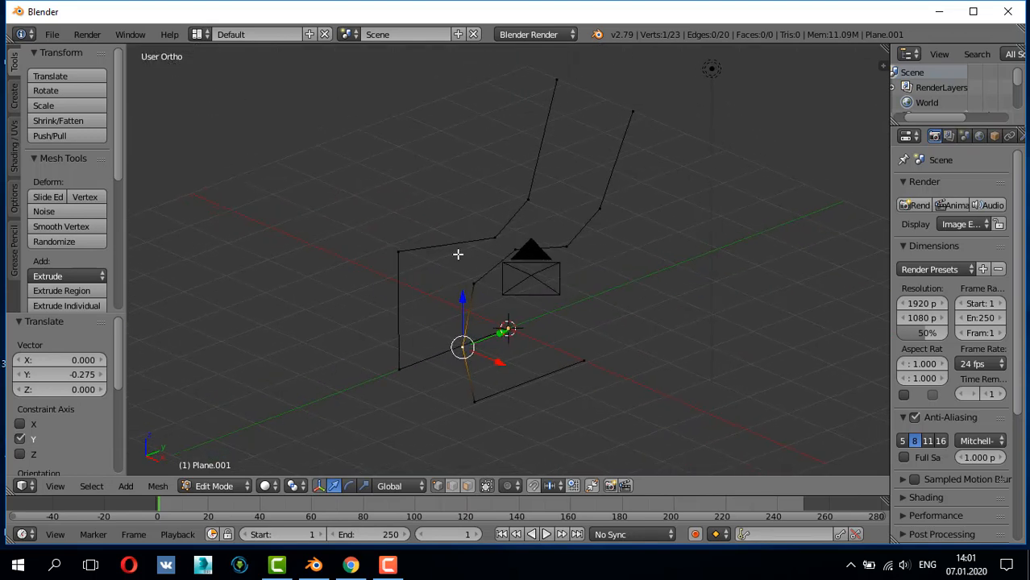
{"action": "right_click", "coordinate": [398, 254]}
{"action": "key", "text": "alt+shift"}
{"action": "right_click", "coordinate": [395, 373], "text": "alt+shift"}
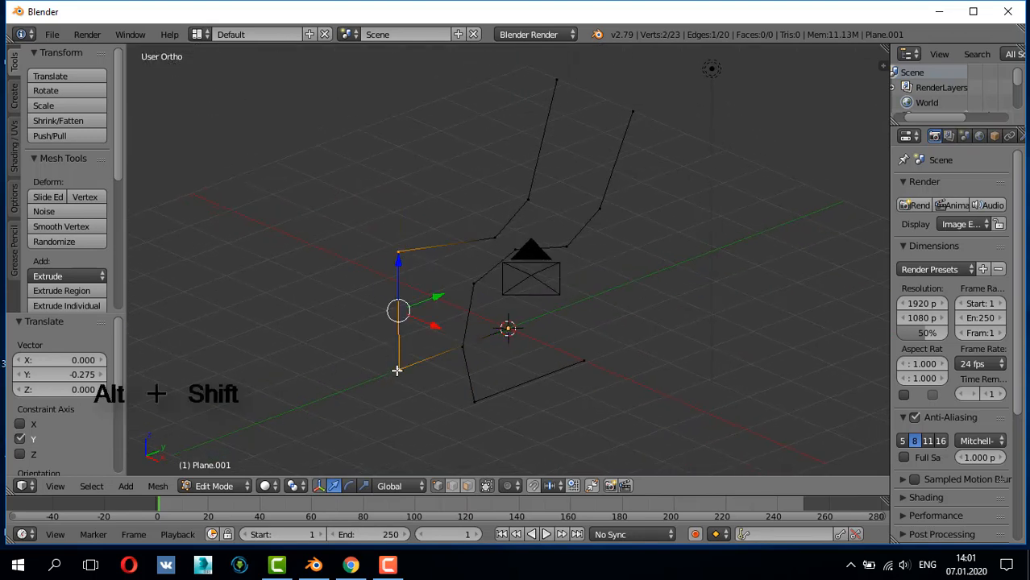
{"action": "key", "text": "w"}
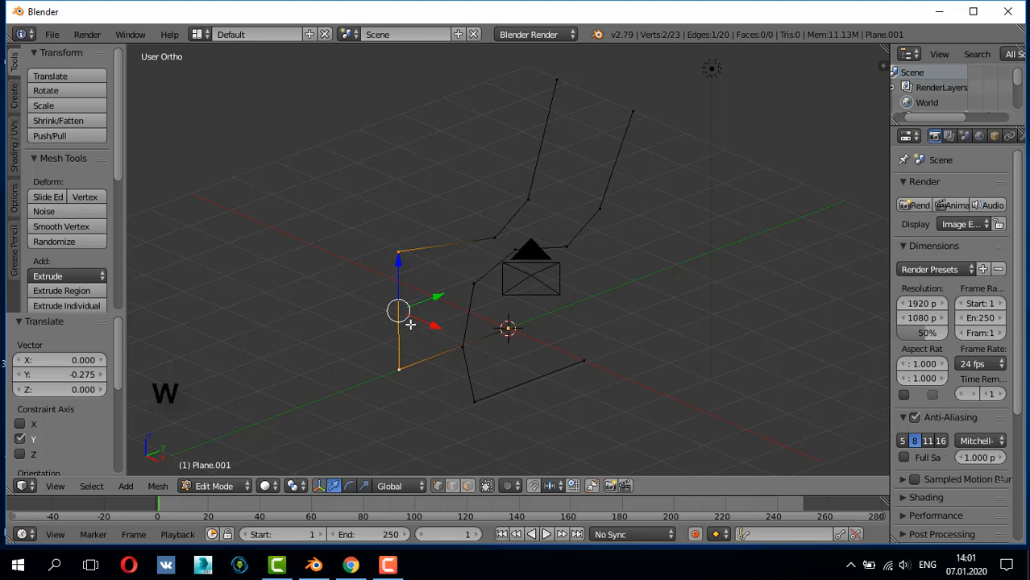
{"action": "left_click", "coordinate": [372, 183]}
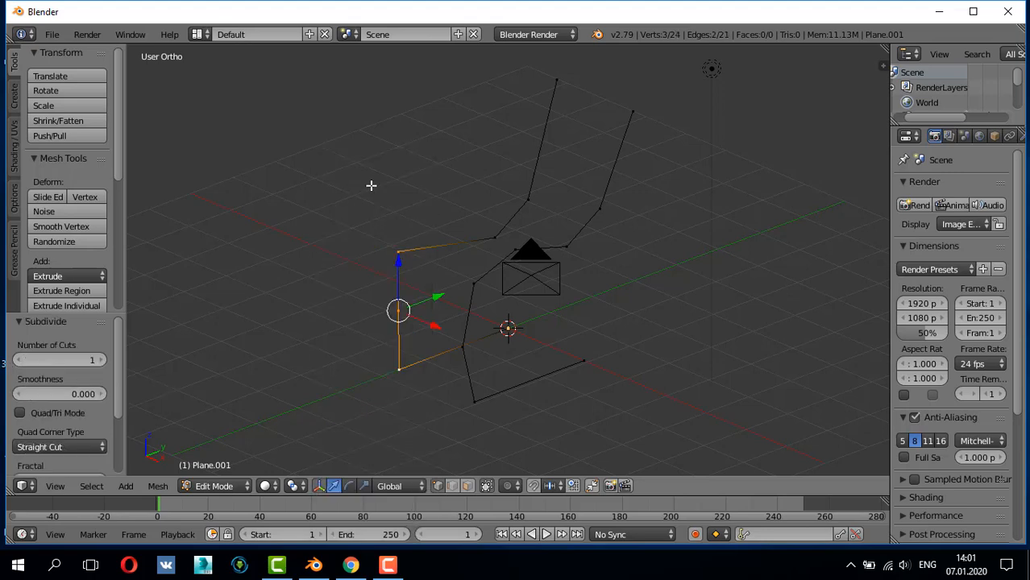
- Subdivide the backrest edge of the original profile with one cut
{"action": "right_click", "coordinate": [528, 198]}
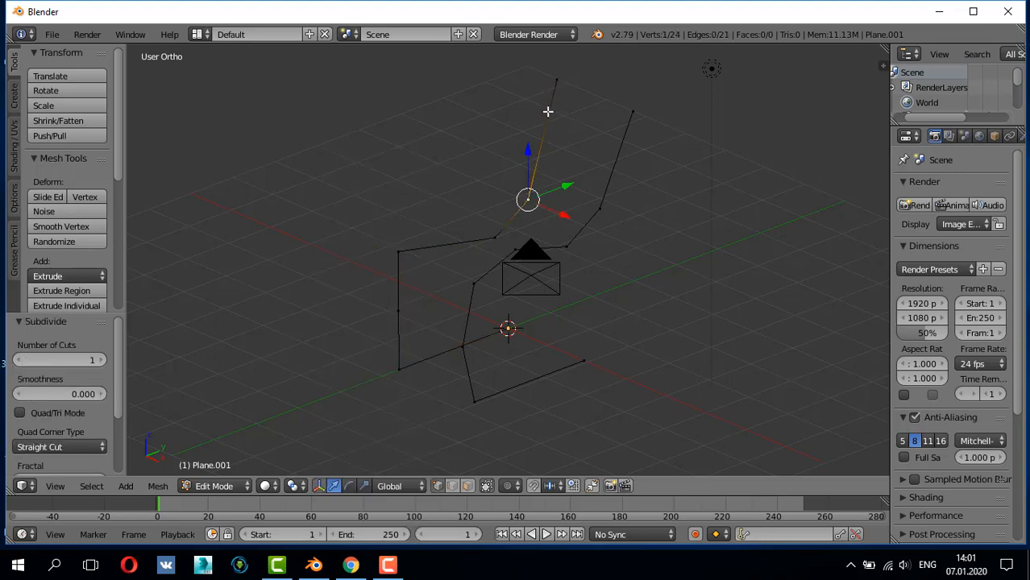
{"action": "right_click", "coordinate": [556, 83], "text": "shift"}
{"action": "key", "text": "w"}
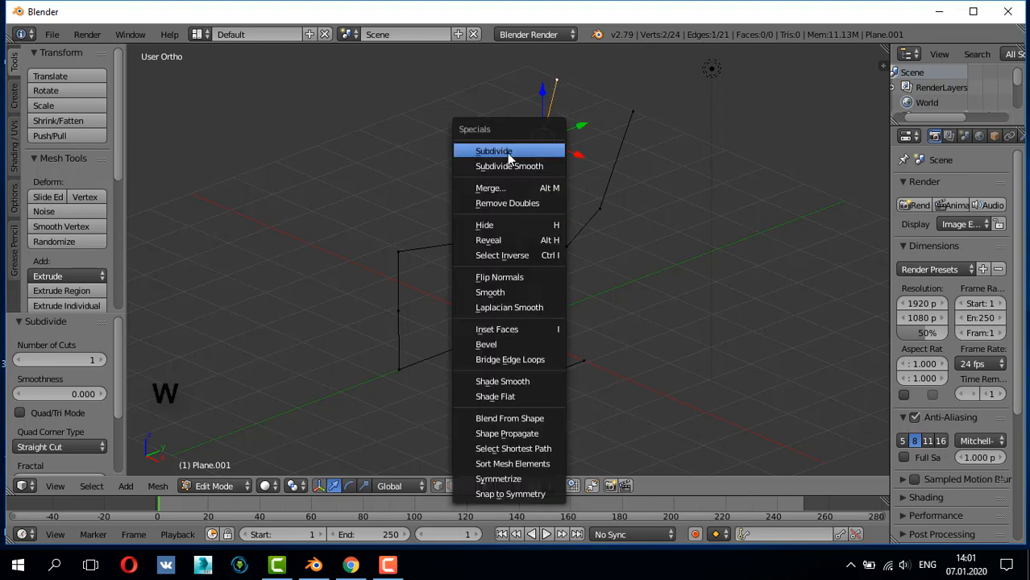
{"action": "left_click", "coordinate": [509, 156]}
- In the right orthographic view, lower the offset profile's rear seat vertex slightly and clear the selection
{"action": "mouse_move", "coordinate": [628, 213]}
{"action": "middle_mouse_down"}
{"action": "mouse_move", "coordinate": [614, 213]}
{"action": "mouse_move", "coordinate": [627, 224]}
{"action": "middle_mouse_up"}
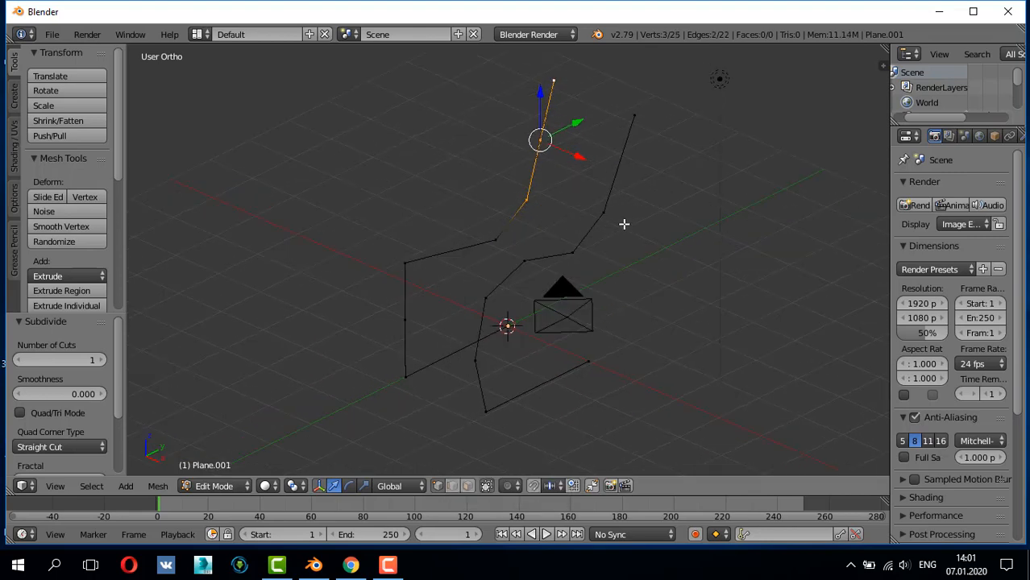
{"action": "key", "text": "KP_3"}
{"action": "key", "text": "KP_5"}
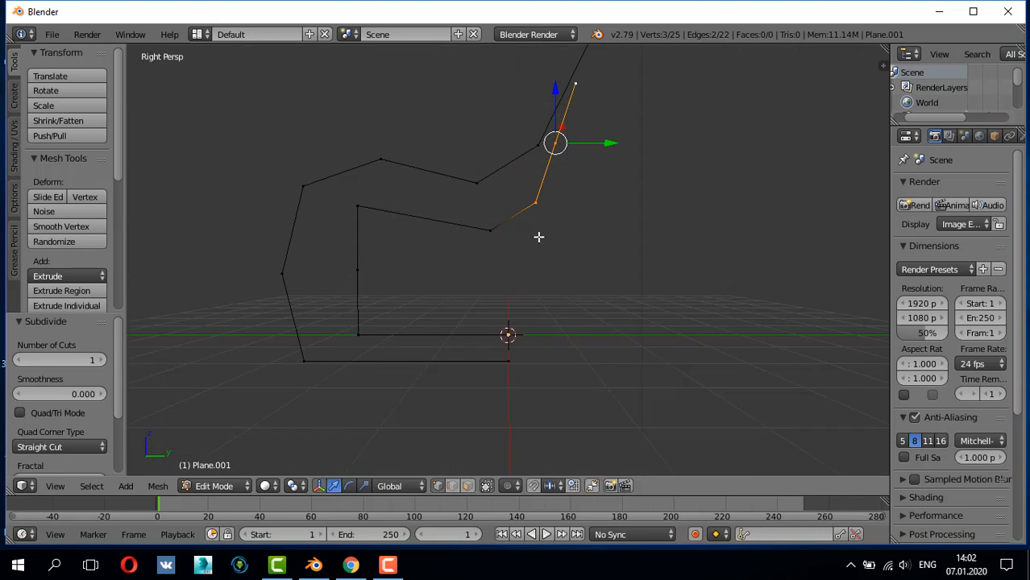
{"action": "key", "text": "KP_5"}
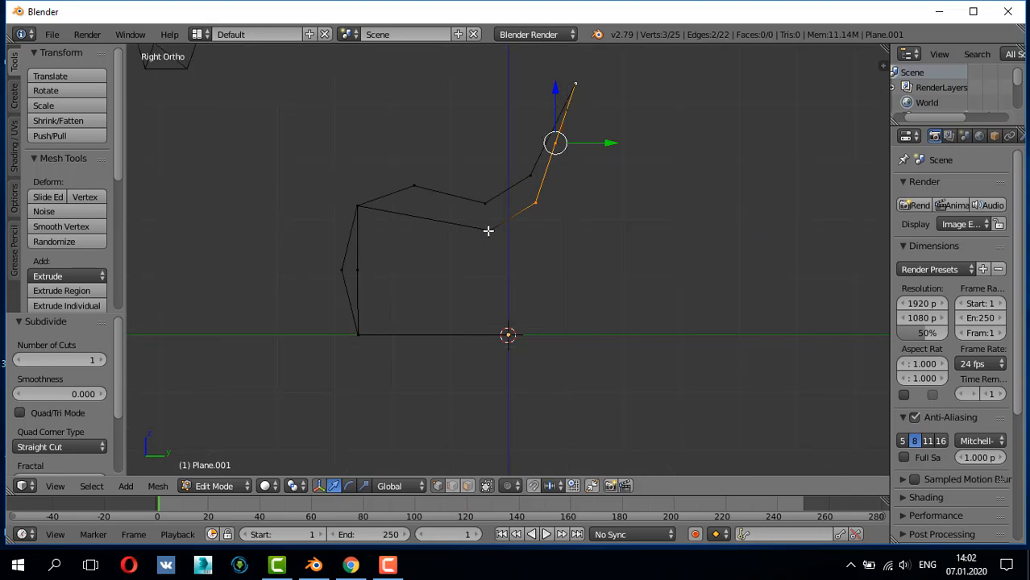
{"action": "key", "text": "l"}
{"action": "key", "text": "a"}
- Set the snap element to Vertex and turn on snapping
{"action": "left_click", "coordinate": [551, 486]}
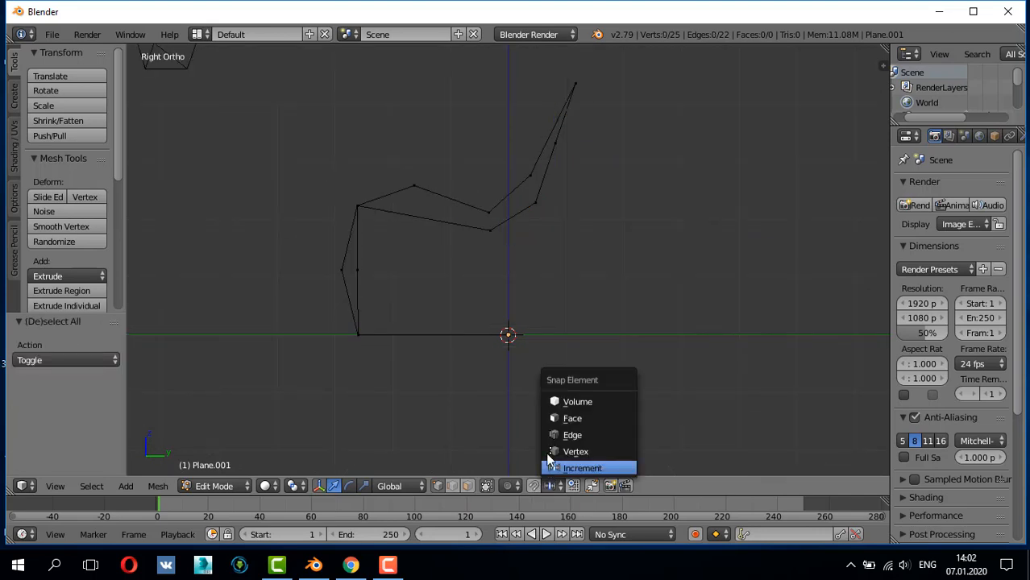
{"action": "left_click", "coordinate": [553, 453]}
{"action": "left_click", "coordinate": [534, 484]}
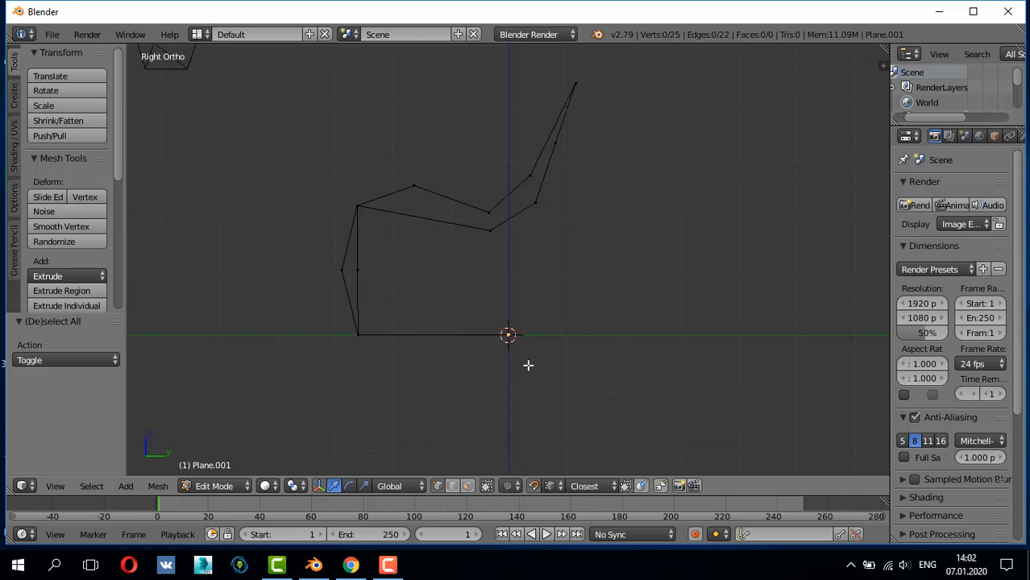
- Extrude the original seat profile loop about 1.91 units along the X axis to form the seat surface
{"action": "right_click", "coordinate": [398, 215], "text": "alt"}
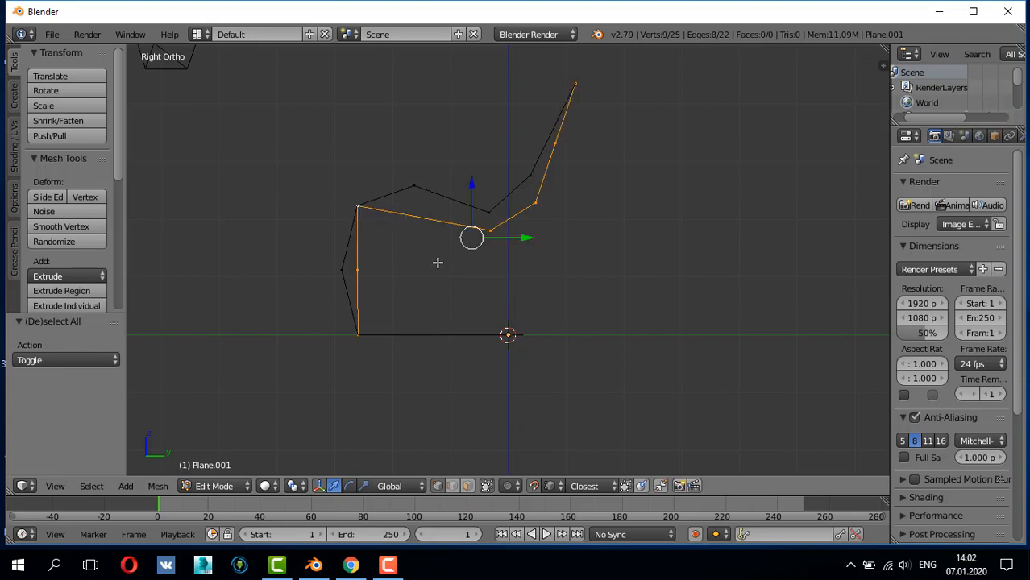
{"action": "middle_click_drag", "start_coordinate": [441, 267], "coordinate": [578, 325]}
{"action": "key", "text": "e"}
{"action": "key", "text": "x"}
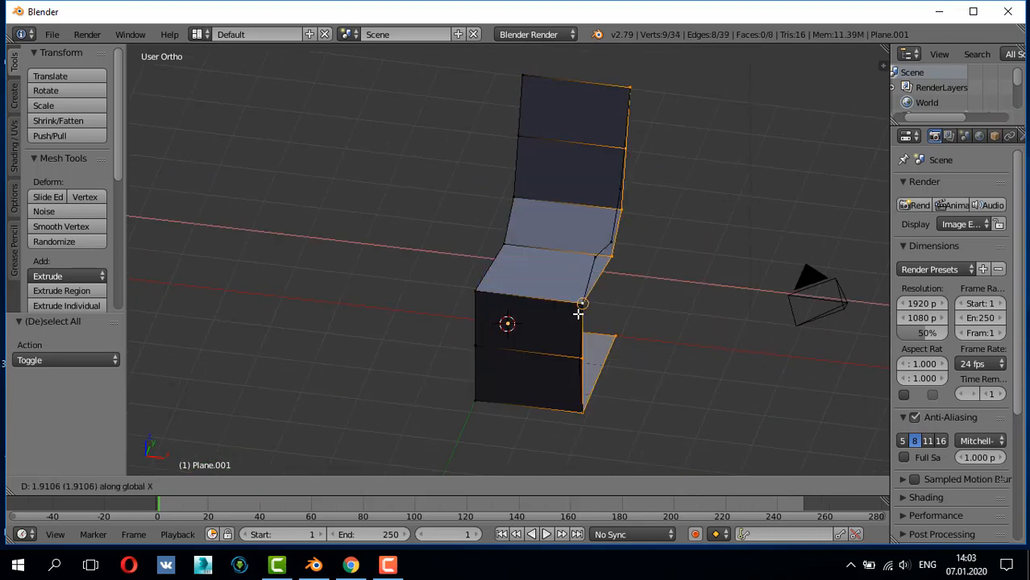
{"action": "left_click", "coordinate": [578, 313]}
{"action": "mouse_move", "coordinate": [613, 314]}
{"action": "middle_mouse_down"}
{"action": "mouse_move", "coordinate": [631, 271]}
{"action": "mouse_move", "coordinate": [580, 271]}
{"action": "mouse_move", "coordinate": [618, 287]}
{"action": "mouse_move", "coordinate": [613, 302]}
{"action": "middle_mouse_up"}
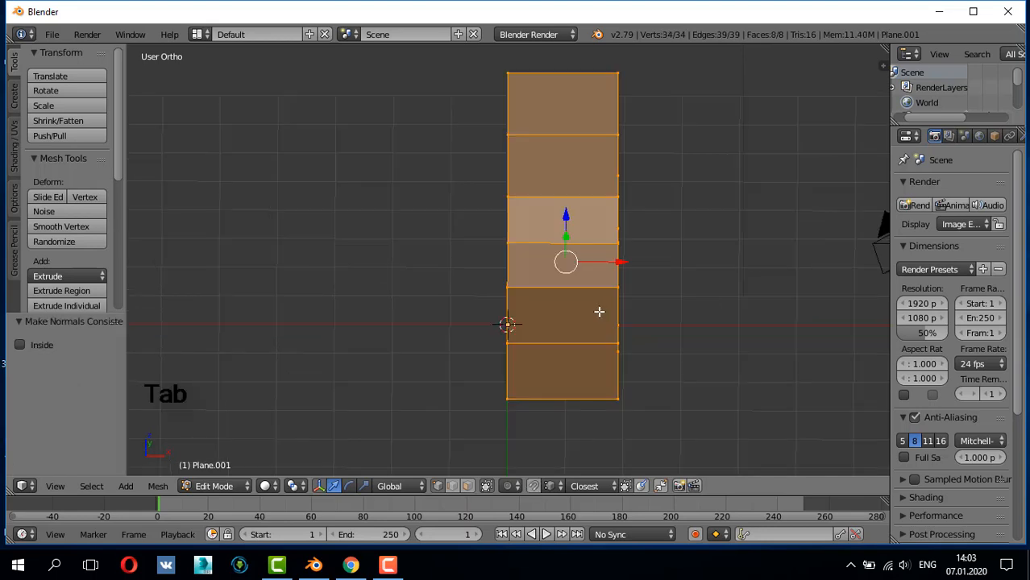
- Clear the selection and add two evenly spaced loop cuts running lengthwise along the extruded seat surface
{"action": "key", "text": "a"}
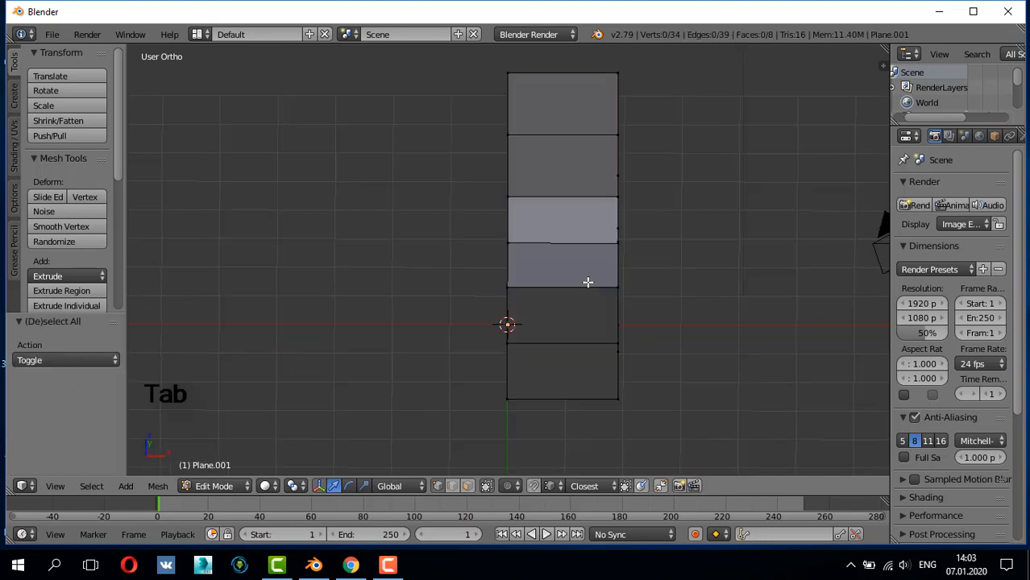
{"action": "key", "text": "ctrl+r"}
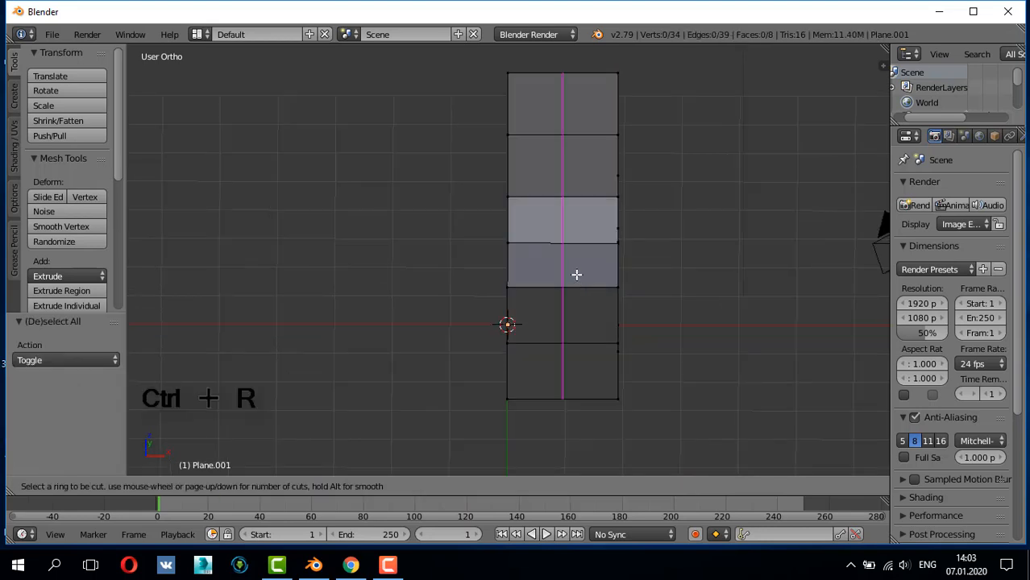
{"action": "scroll", "coordinate": [576, 275], "scroll_direction": "up", "scroll_amount": 1}
{"action": "left_click", "coordinate": [576, 275]}
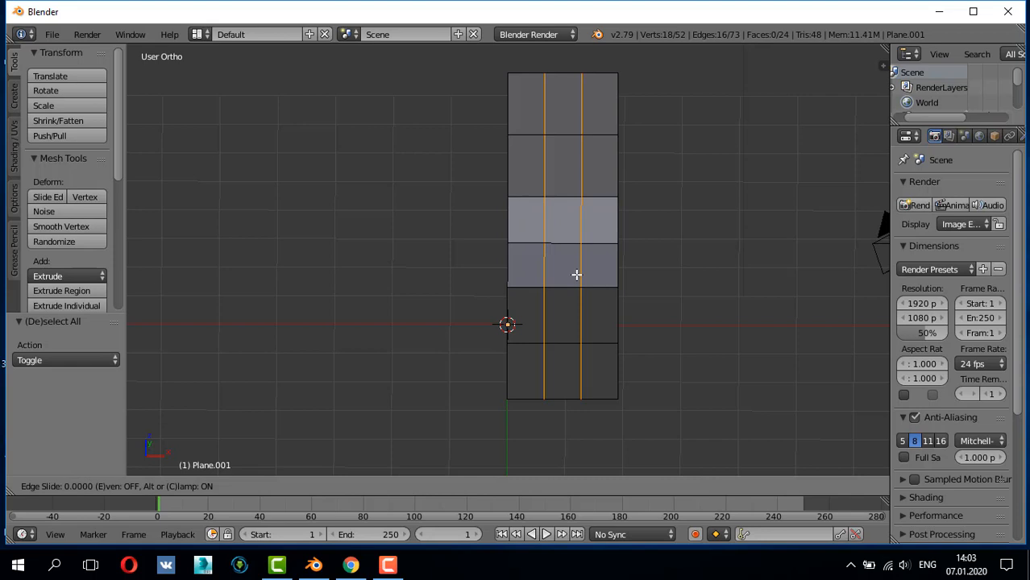
{"action": "right_click", "coordinate": [577, 275]}
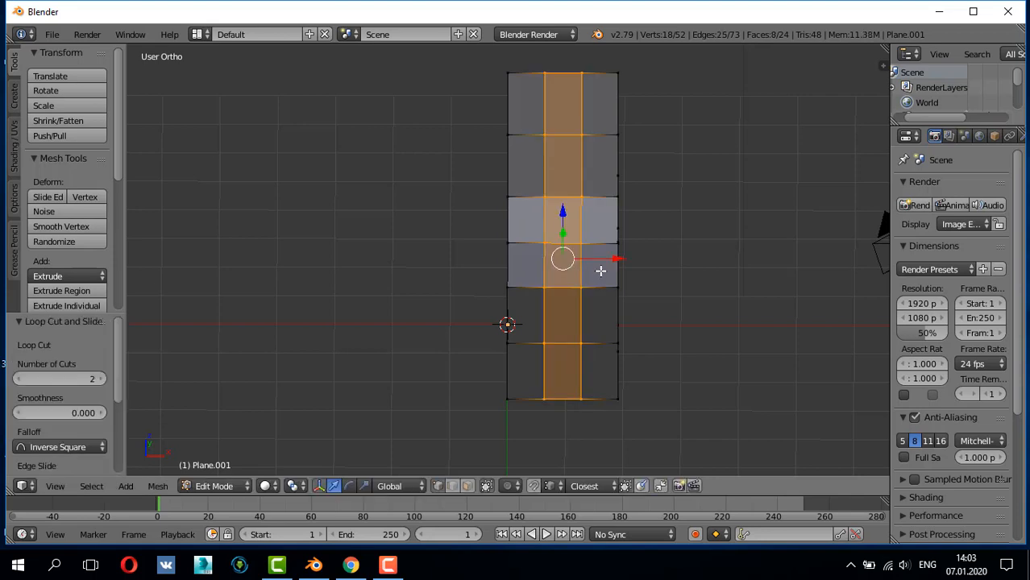
- Delete the vertices of the seat surface's outermost lengthwise edge loop, next to the separate offset profile
{"action": "middle_click_drag", "start_coordinate": [601, 272], "coordinate": [645, 266]}
{"action": "right_click", "coordinate": [635, 265], "text": "alt"}
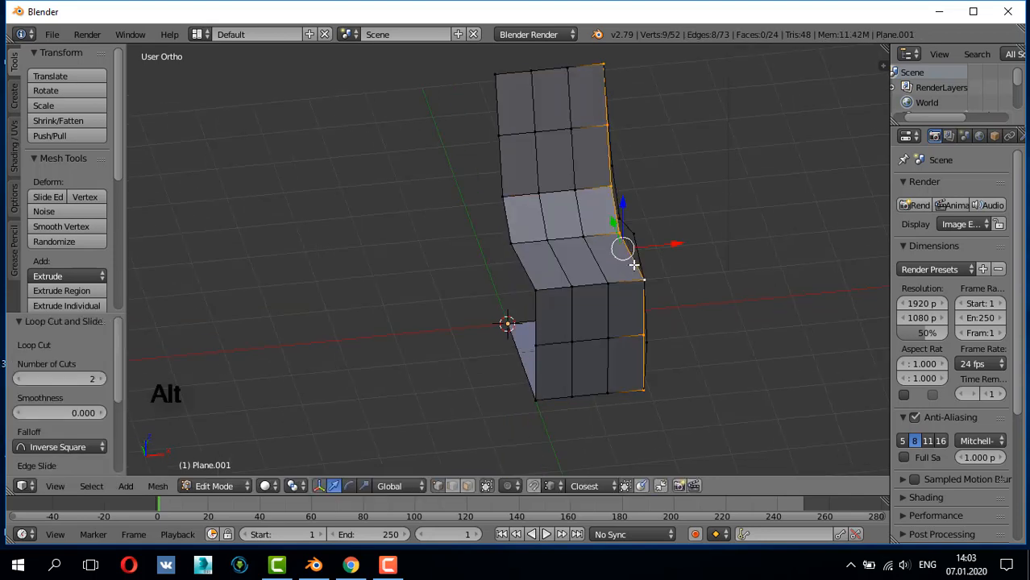
{"action": "key", "text": "x"}
{"action": "left_click", "coordinate": [616, 276]}
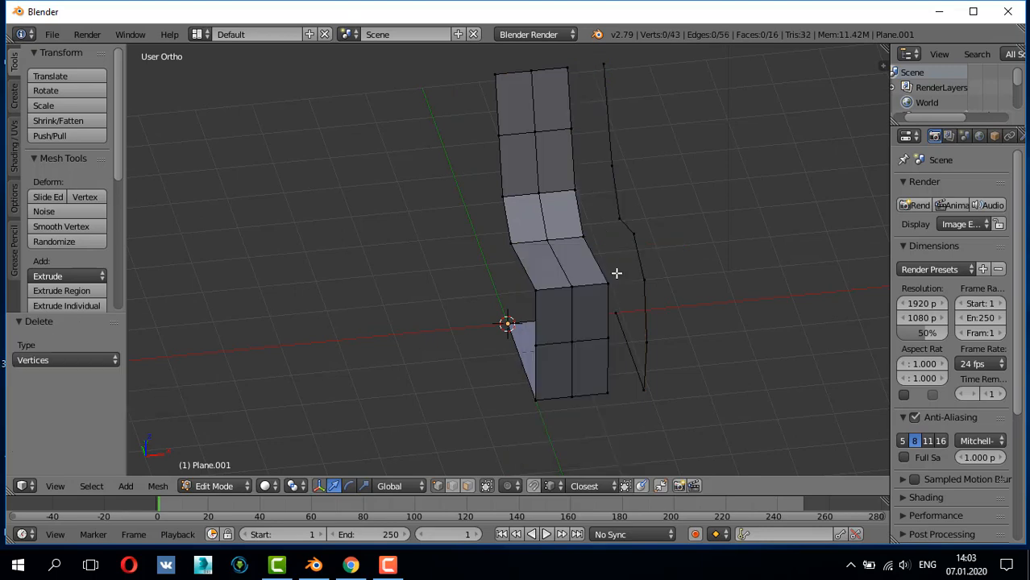
- Bridge the separate offset profile with the seat surface's open lengthwise edge using Bridge Edge Loops
{"action": "middle_click_drag", "start_coordinate": [639, 272], "coordinate": [610, 277]}
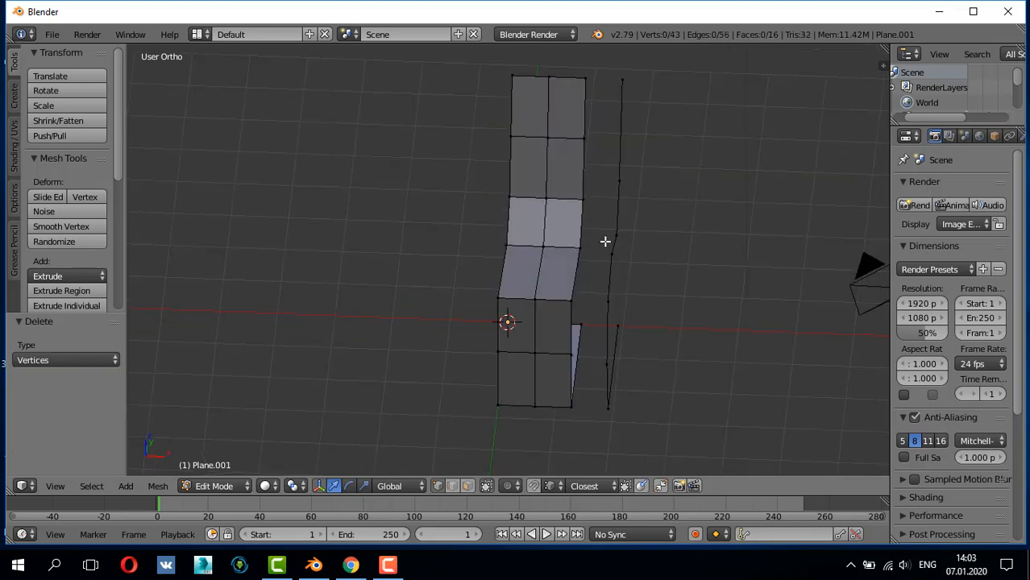
{"action": "right_click", "coordinate": [606, 241], "text": "alt"}
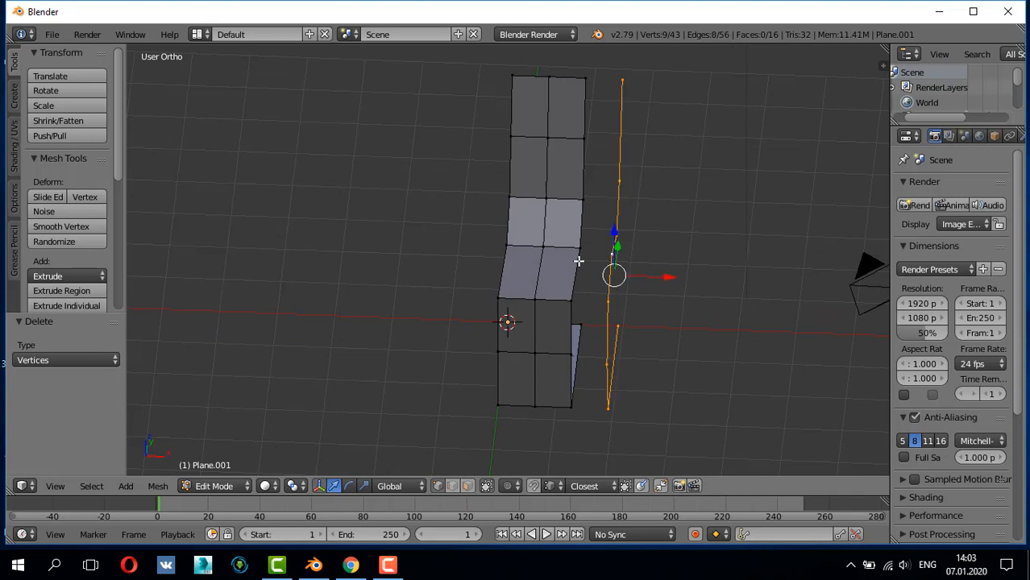
{"action": "right_click", "coordinate": [578, 264], "text": "shift"}
{"action": "right_click", "coordinate": [576, 274], "text": "alt+shift"}
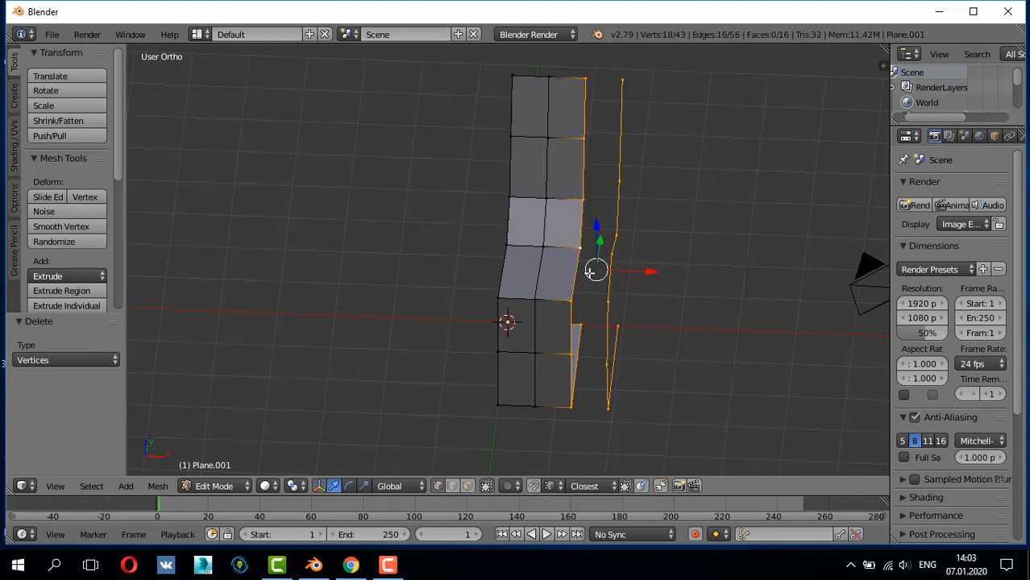
{"action": "key", "text": "w"}
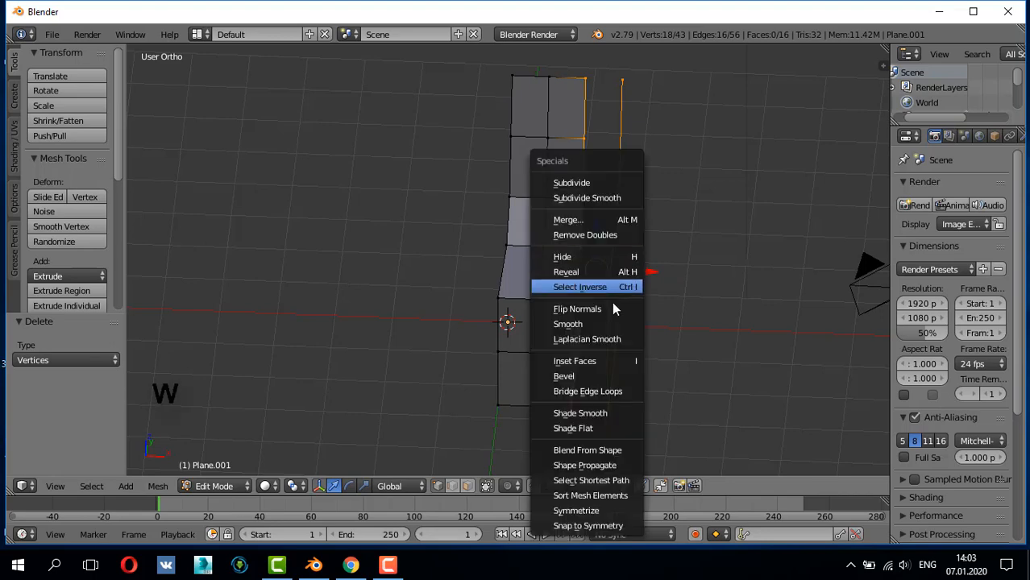
{"action": "left_click", "coordinate": [614, 394]}
- Raise the outer profile's rear seat vertex about 0.237 units along the Z axis
{"action": "middle_click_drag", "start_coordinate": [647, 272], "coordinate": [566, 256]}
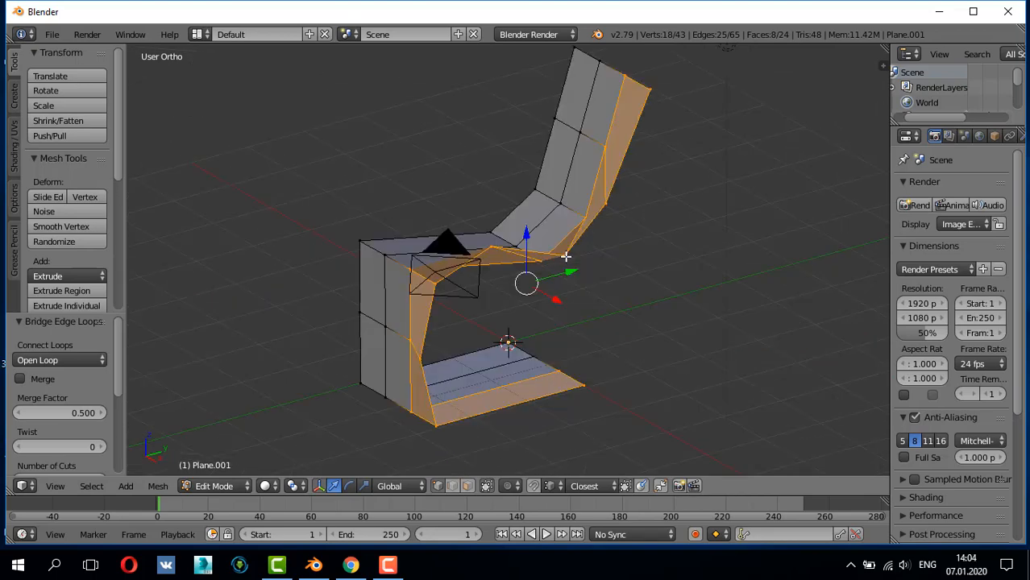
{"action": "right_click", "coordinate": [566, 257]}
{"action": "key", "text": "g"}
{"action": "key", "text": "z"}
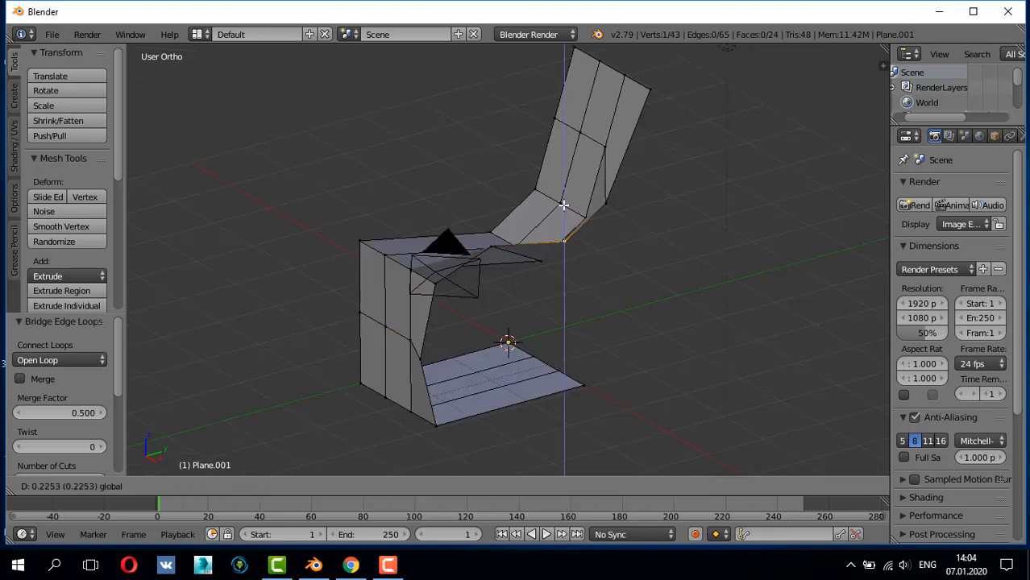
{"action": "left_click", "coordinate": [564, 205]}
- In the right orthographic view, raise the mid-backrest vertex on the bridged strip's inner edge about 0.131 units along Z
{"action": "middle_click_drag", "start_coordinate": [628, 247], "coordinate": [718, 227]}
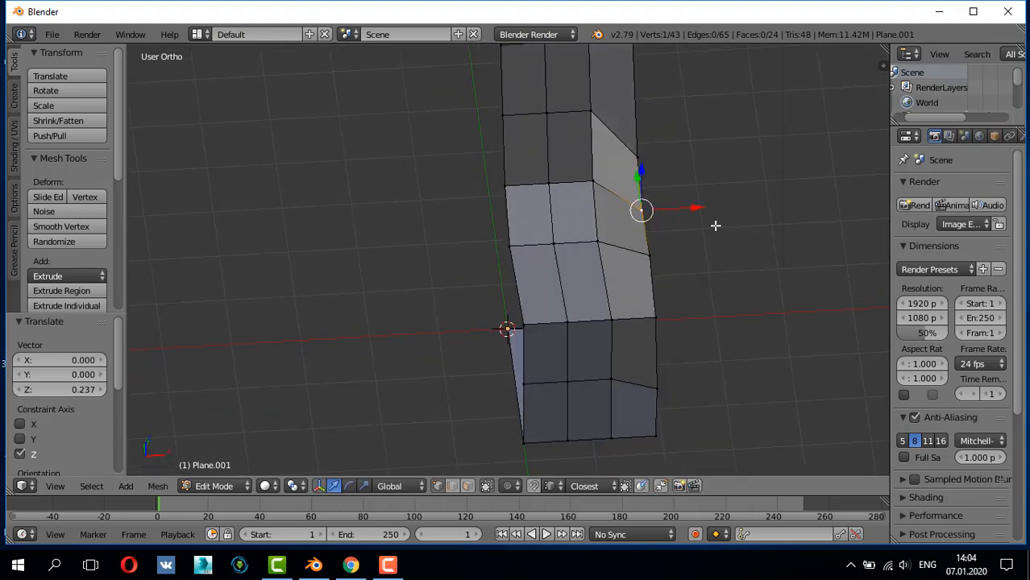
{"action": "key", "text": "KP_3"}
{"action": "key", "text": "KP_5"}
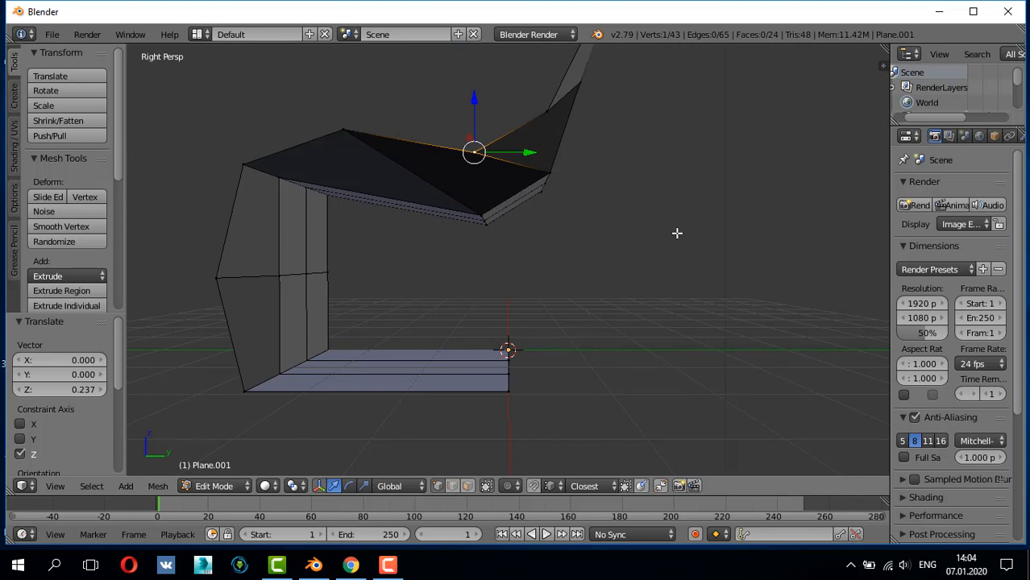
{"action": "key", "text": "KP_5"}
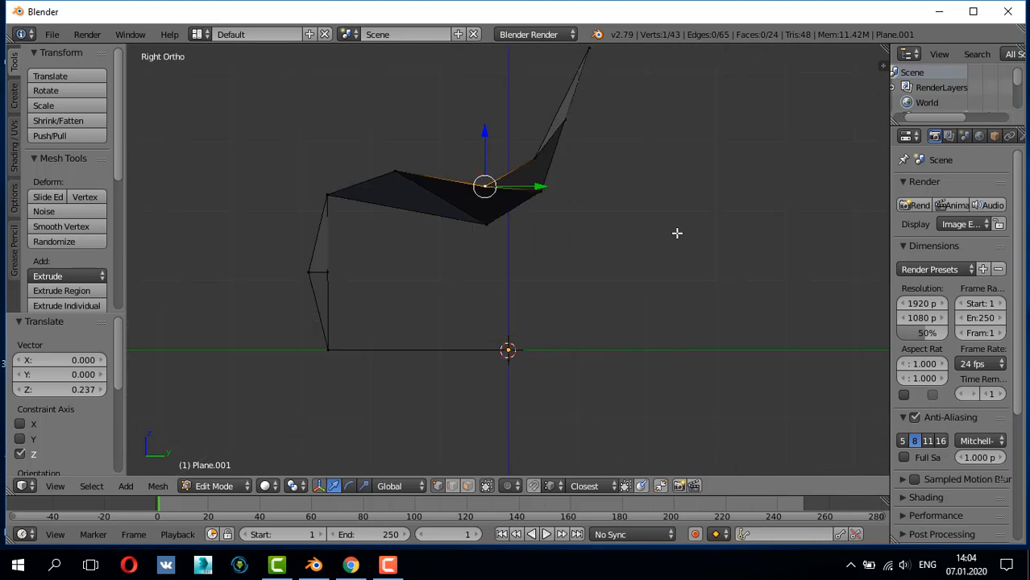
{"action": "right_click", "coordinate": [567, 120]}
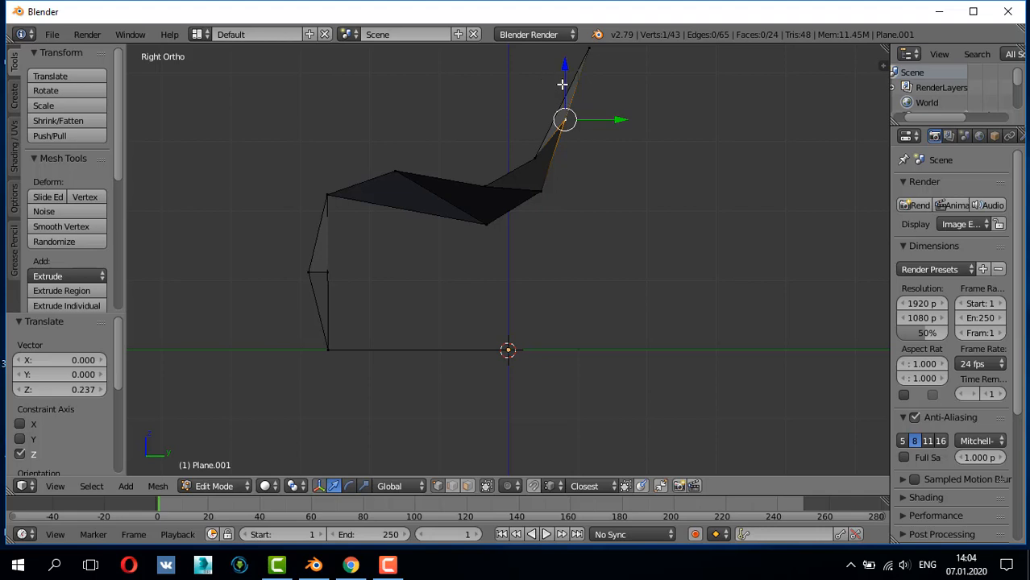
{"action": "left_click_drag", "start_coordinate": [562, 83], "coordinate": [554, 72]}
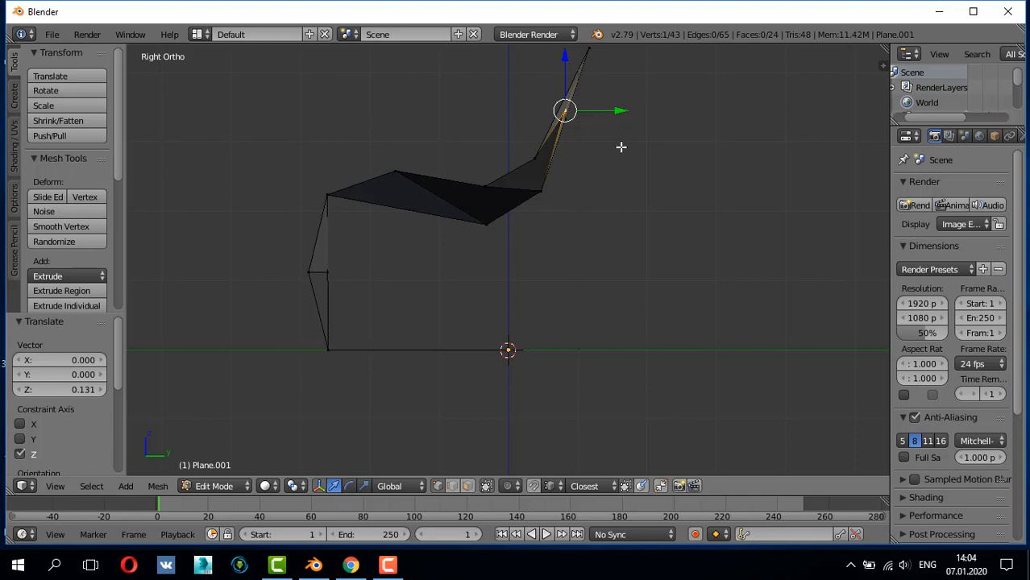
- Return to Object Mode and add a Mirror modifier across the X axis to the half seat
{"action": "middle_click_drag", "start_coordinate": [621, 147], "coordinate": [726, 227]}
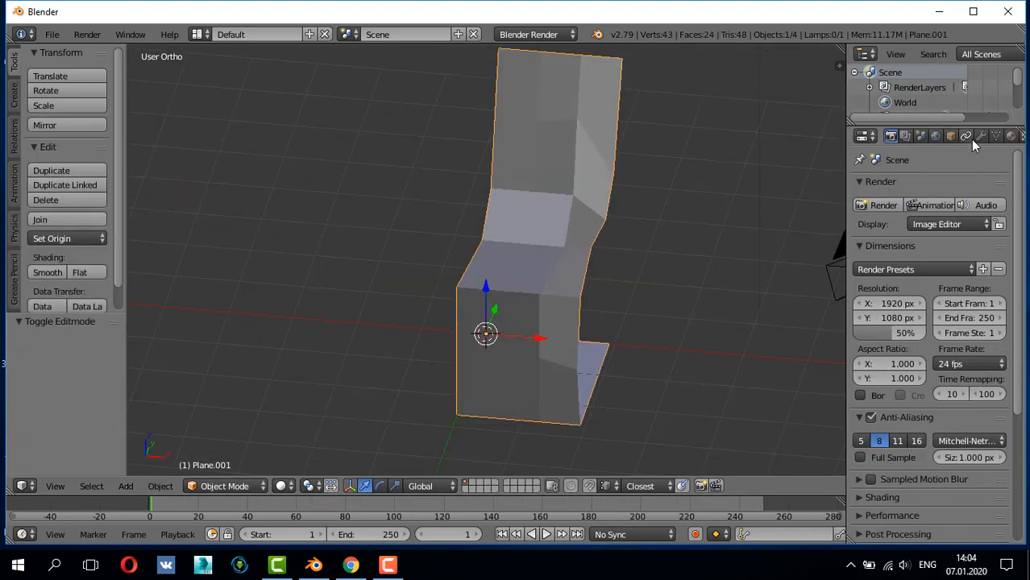
{"action": "left_click", "coordinate": [981, 136]}
{"action": "left_click", "coordinate": [935, 187]}
{"action": "left_click", "coordinate": [749, 338]}
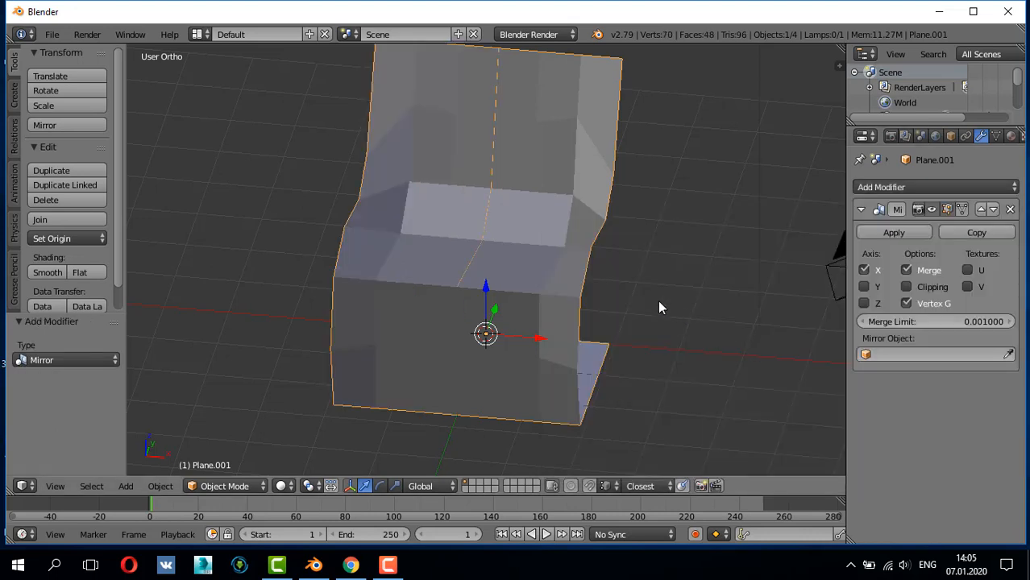
- Add a Subdivision Surface modifier to the seat and set its View subdivisions to 2
{"action": "left_click", "coordinate": [926, 187]}
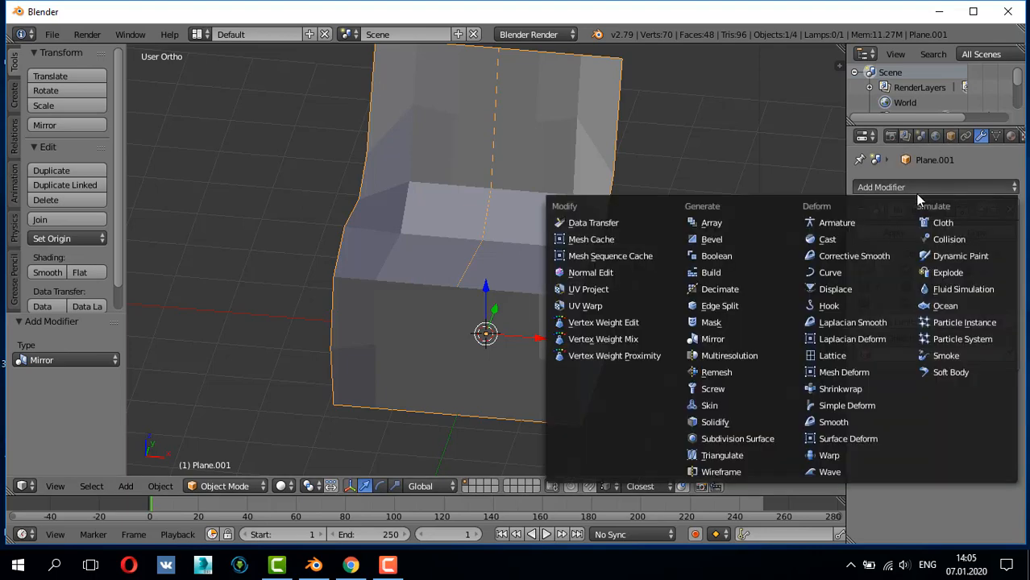
{"action": "left_click", "coordinate": [738, 436]}
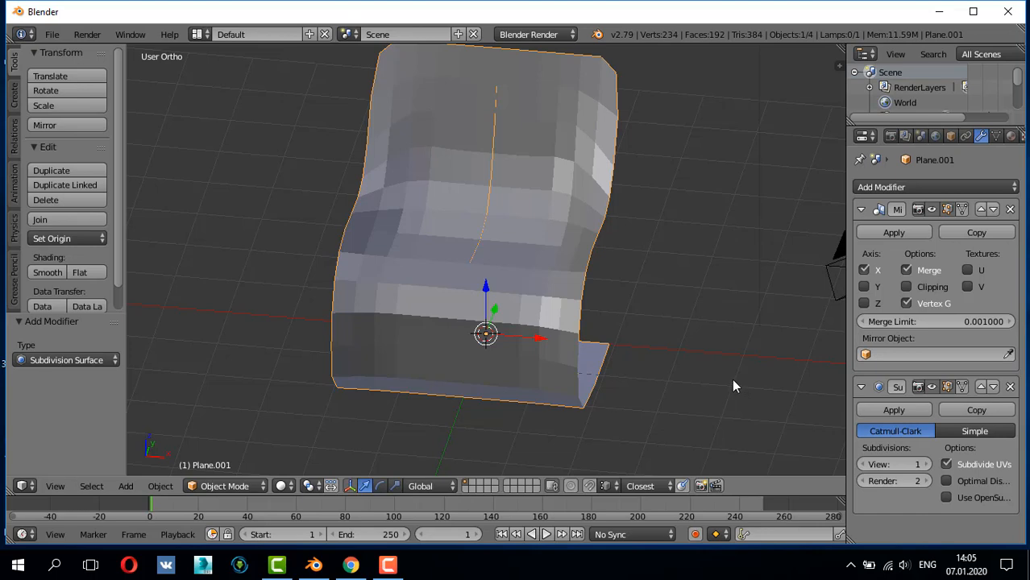
{"action": "left_click", "coordinate": [926, 464]}
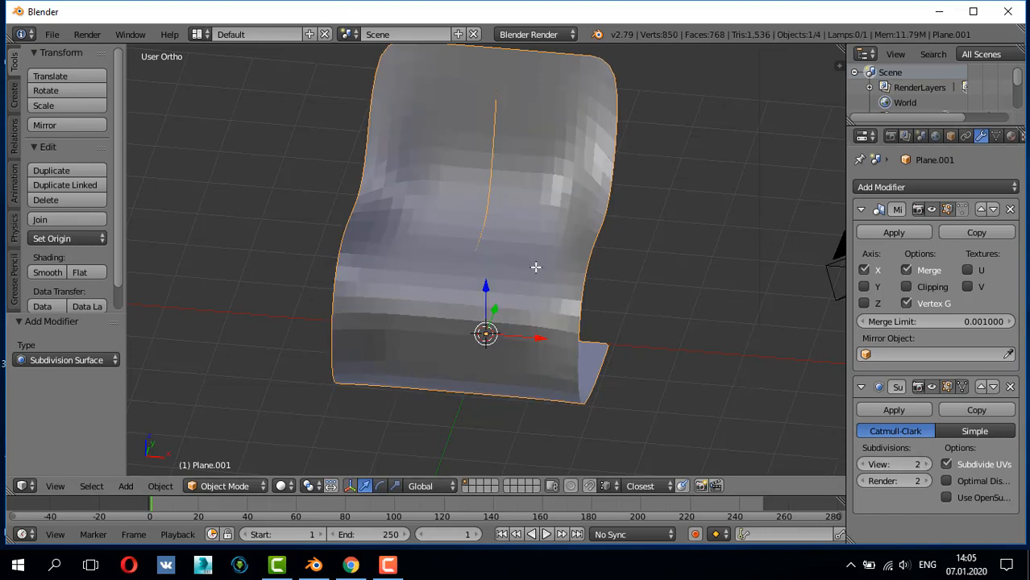
- In Edit Mode, add two crosswise loop cuts to the seat's base and move them about 0.324 units along Y
{"action": "key", "text": "Tab"}
{"action": "middle_click_drag", "start_coordinate": [586, 260], "coordinate": [535, 245]}
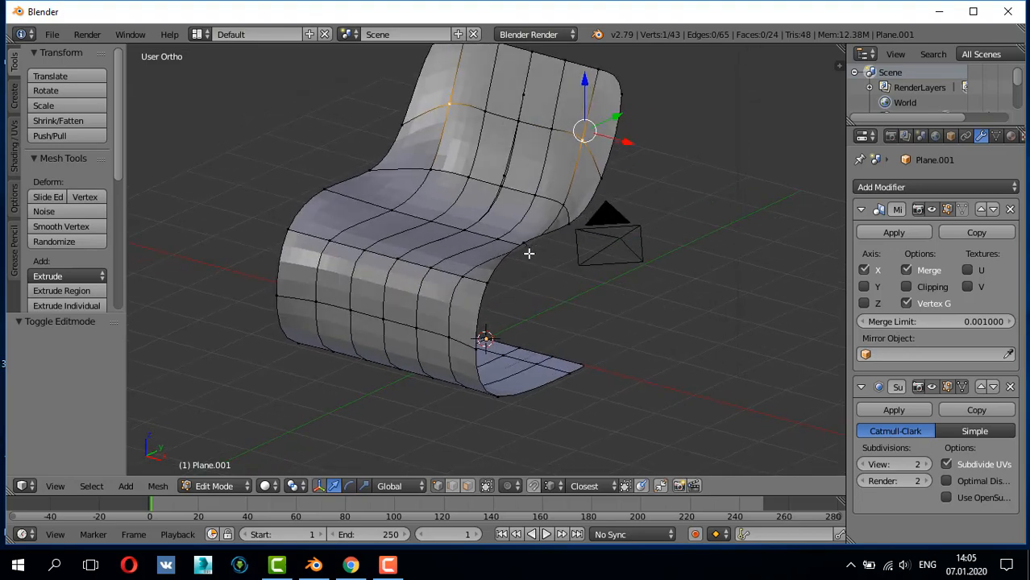
{"action": "middle_click_drag", "start_coordinate": [564, 278], "coordinate": [353, 393]}
{"action": "key", "text": "a"}
{"action": "key", "text": "ctrl+r"}
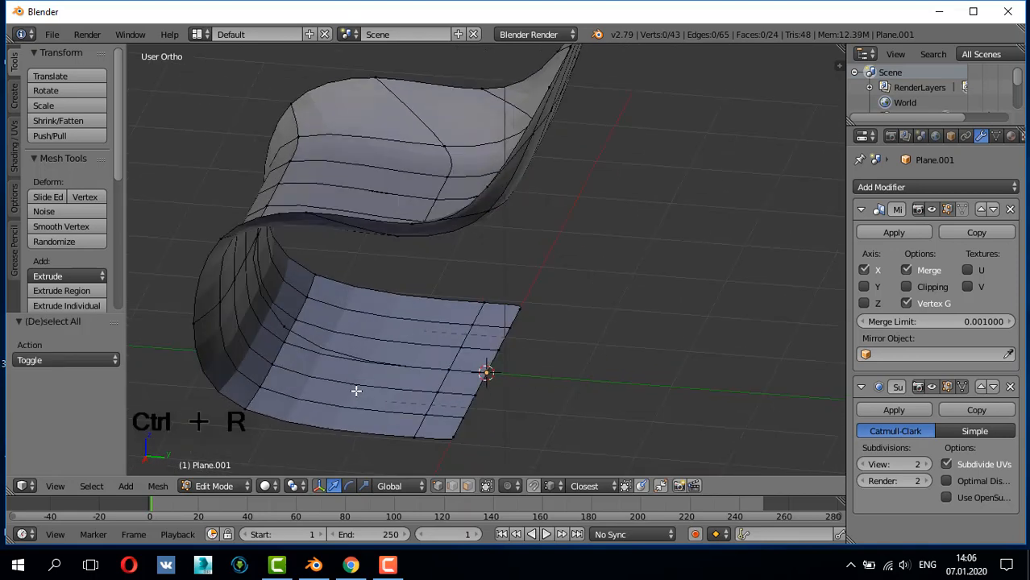
{"action": "scroll", "coordinate": [363, 375], "scroll_direction": "up", "scroll_amount": 1}
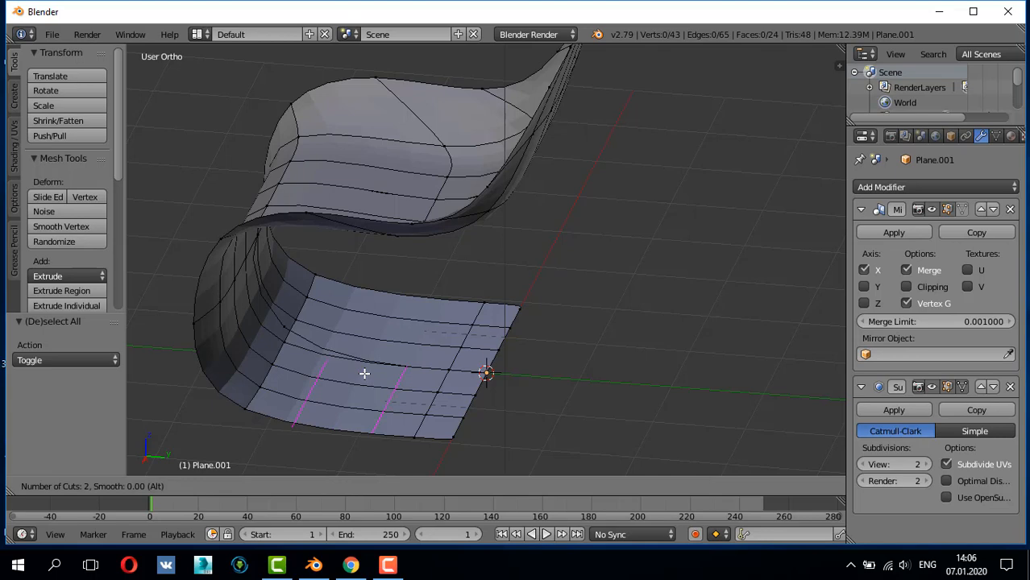
{"action": "left_click", "coordinate": [365, 373]}
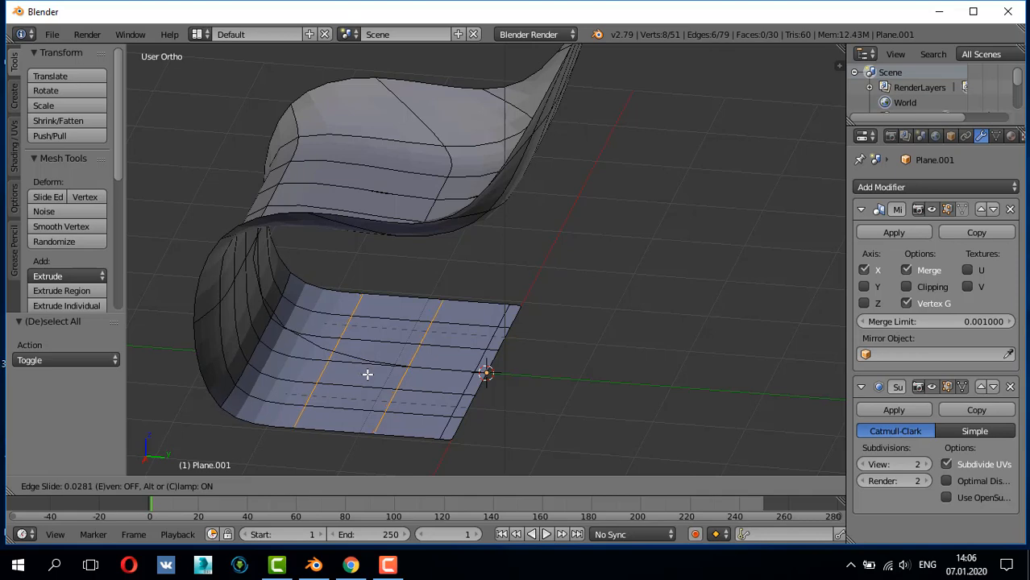
{"action": "left_click", "coordinate": [369, 375]}
{"action": "left_click_drag", "start_coordinate": [401, 403], "coordinate": [431, 412]}
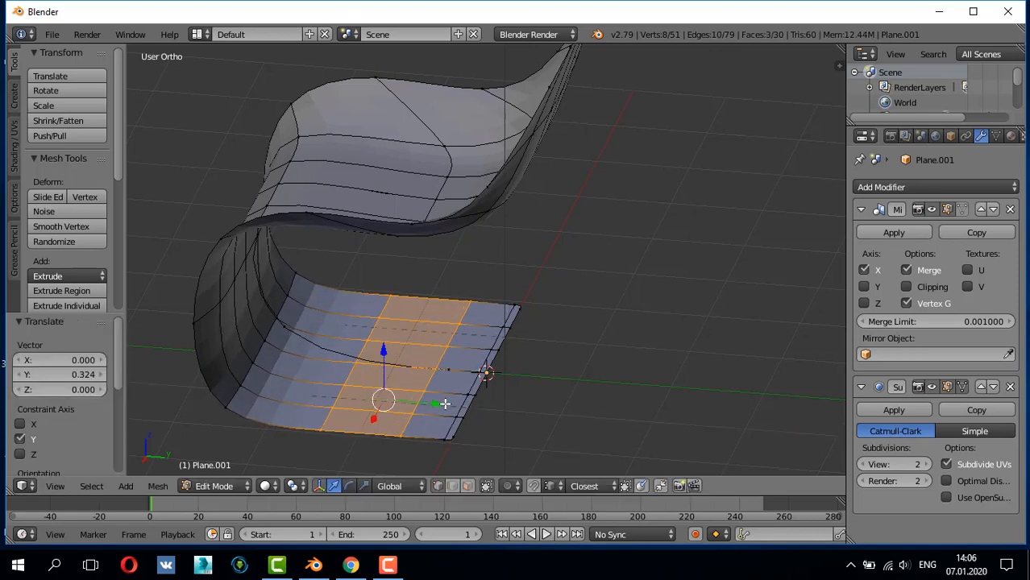
- With Connected proportional editing, move a vertex on the lower front bend about 0.787 in Y and 0.562 in Z in right view
{"action": "left_click", "coordinate": [507, 483]}
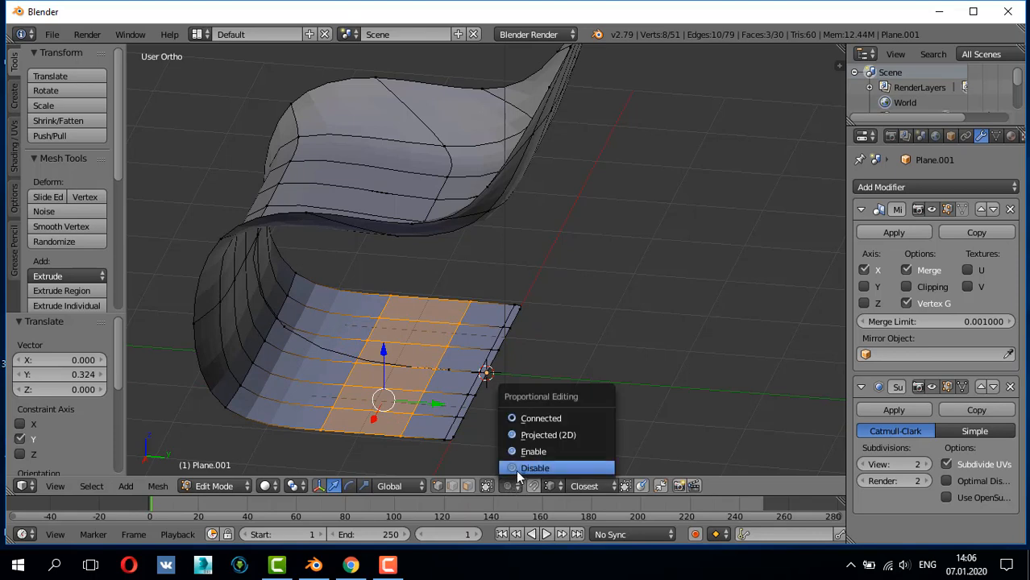
{"action": "left_click", "coordinate": [536, 417]}
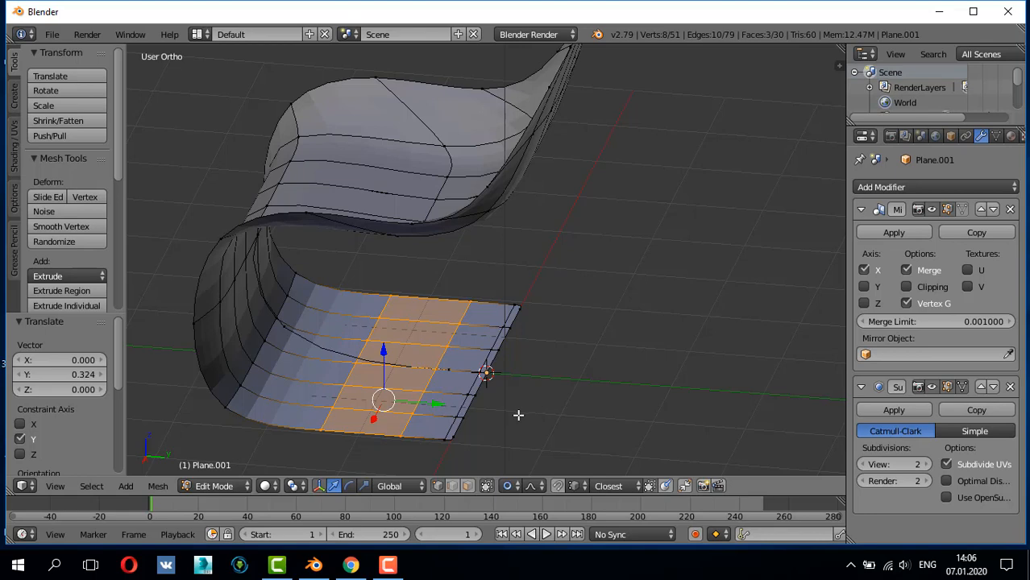
{"action": "key", "text": "KP_3"}
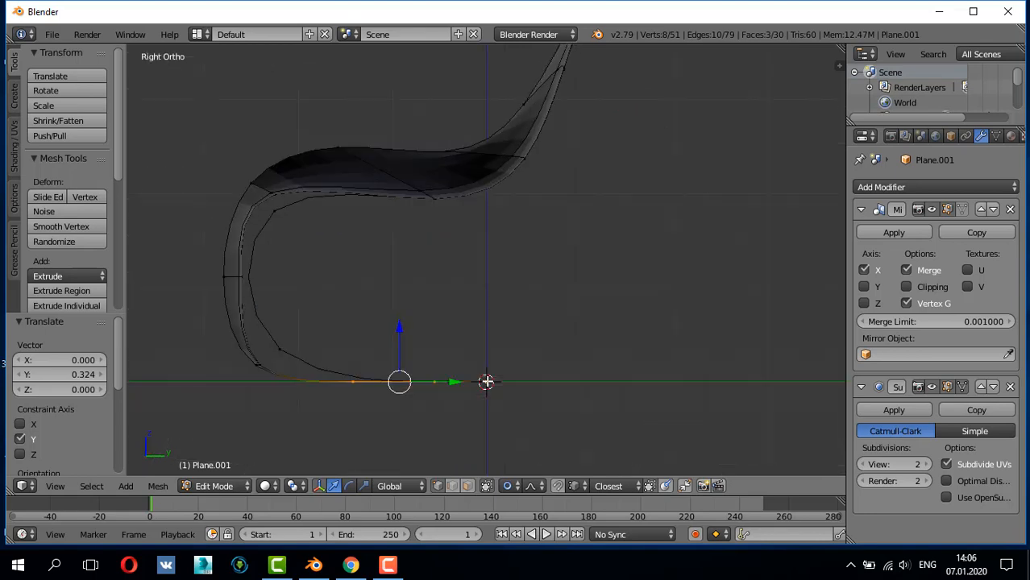
{"action": "mouse_move", "coordinate": [350, 349]}
{"action": "middle_mouse_down"}
{"action": "mouse_move", "coordinate": [329, 382]}
{"action": "mouse_move", "coordinate": [368, 371]}
{"action": "mouse_move", "coordinate": [267, 384]}
{"action": "mouse_move", "coordinate": [276, 337]}
{"action": "mouse_move", "coordinate": [321, 368]}
{"action": "mouse_move", "coordinate": [294, 338]}
{"action": "mouse_move", "coordinate": [337, 342]}
{"action": "middle_mouse_up"}
{"action": "right_click", "coordinate": [283, 340]}
{"action": "key", "text": "KP_3"}
{"action": "key", "text": "g"}
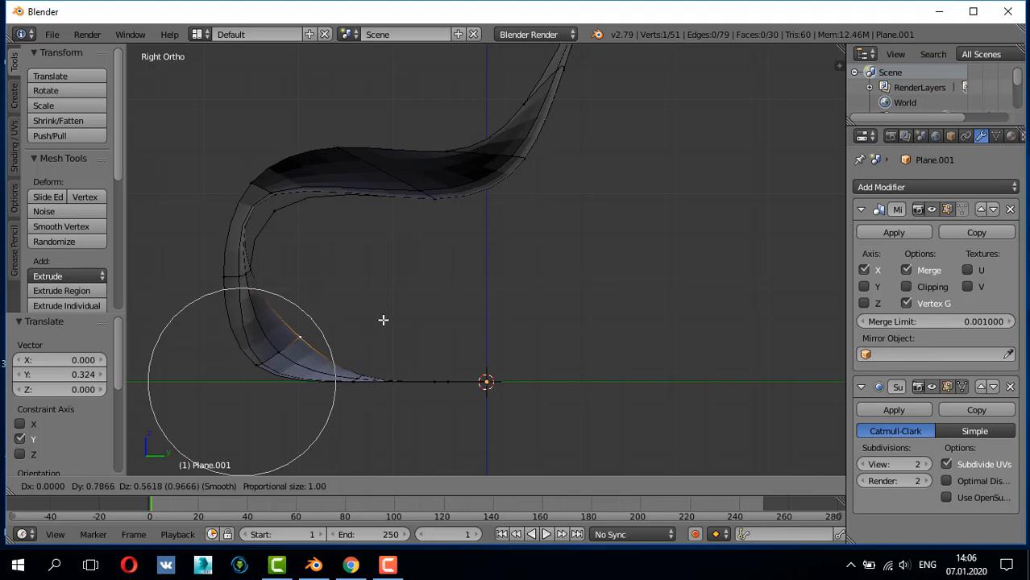
{"action": "left_click", "coordinate": [382, 320]}
{"action": "middle_click_drag", "start_coordinate": [405, 334], "coordinate": [461, 360]}
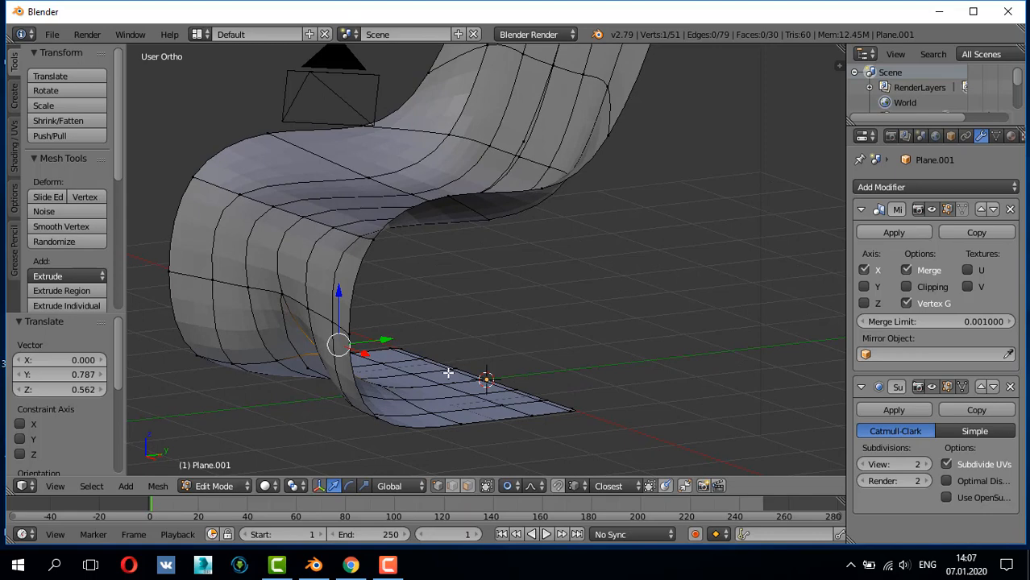
- In right view, move the base vertex just behind the lower front bend about 0.064 in Y and 0.169 in Z
{"action": "key", "text": "KP_3"}
{"action": "middle_click_drag", "start_coordinate": [380, 352], "coordinate": [419, 343]}
{"action": "right_click", "coordinate": [372, 345]}
{"action": "key", "text": "KP_3"}
{"action": "key", "text": "g"}
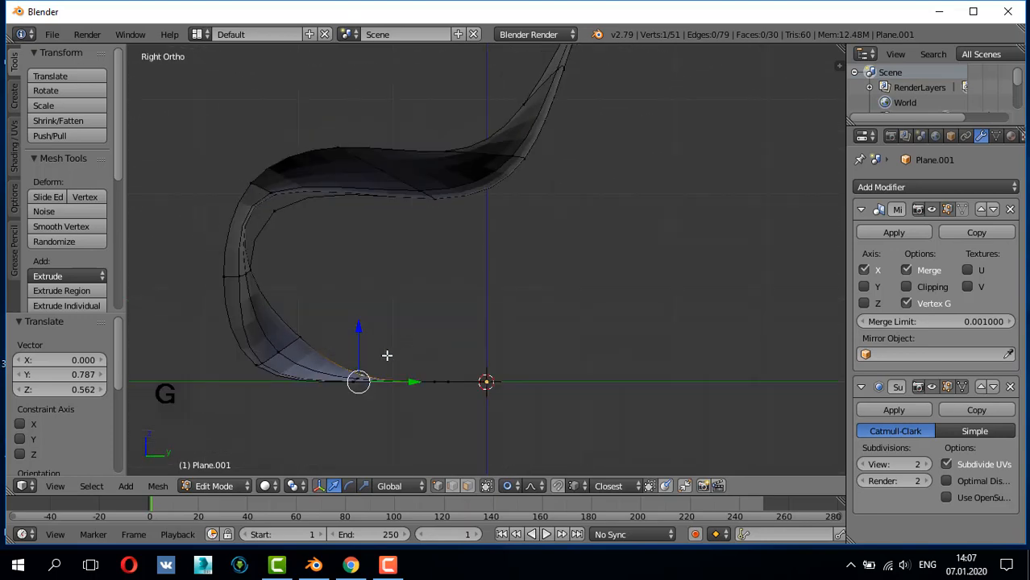
{"action": "left_click", "coordinate": [392, 340]}
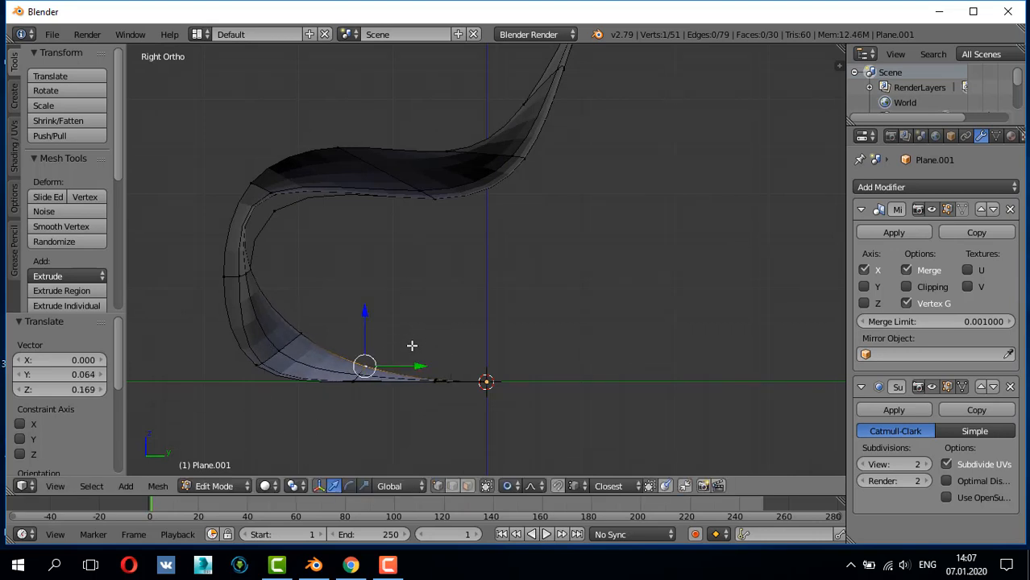
- Move the neighbouring base vertex nearer the outer edge about -0.578 in Y and 0.177 in Z, then about 0.169 along Y
{"action": "middle_click_drag", "start_coordinate": [407, 349], "coordinate": [309, 382]}
{"action": "middle_click_drag", "start_coordinate": [407, 285], "coordinate": [428, 284]}
{"action": "middle_click_drag", "start_coordinate": [402, 336], "coordinate": [432, 292]}
{"action": "key", "text": "g"}
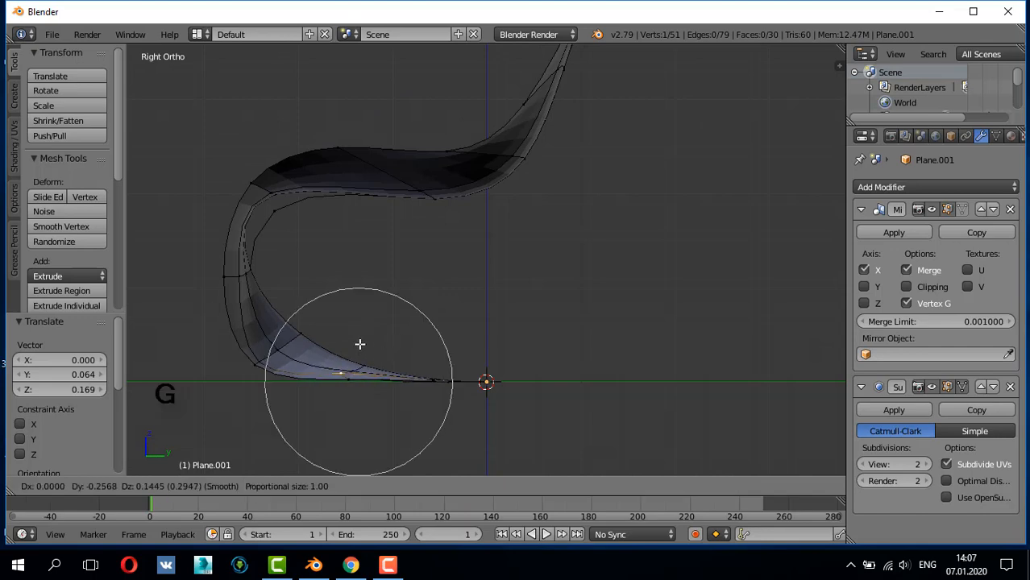
{"action": "left_click", "coordinate": [338, 340]}
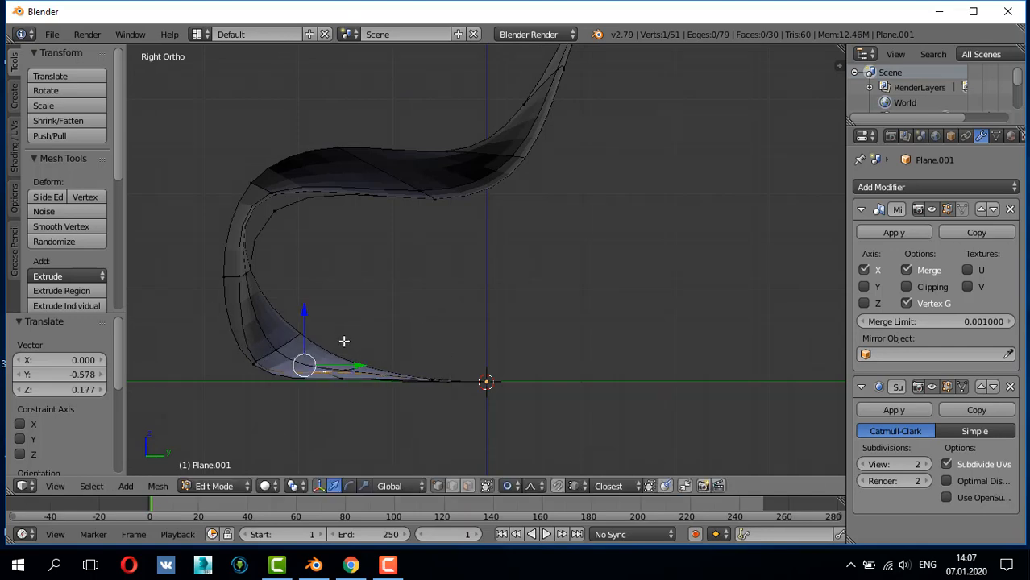
{"action": "middle_click_drag", "start_coordinate": [345, 340], "coordinate": [370, 399]}
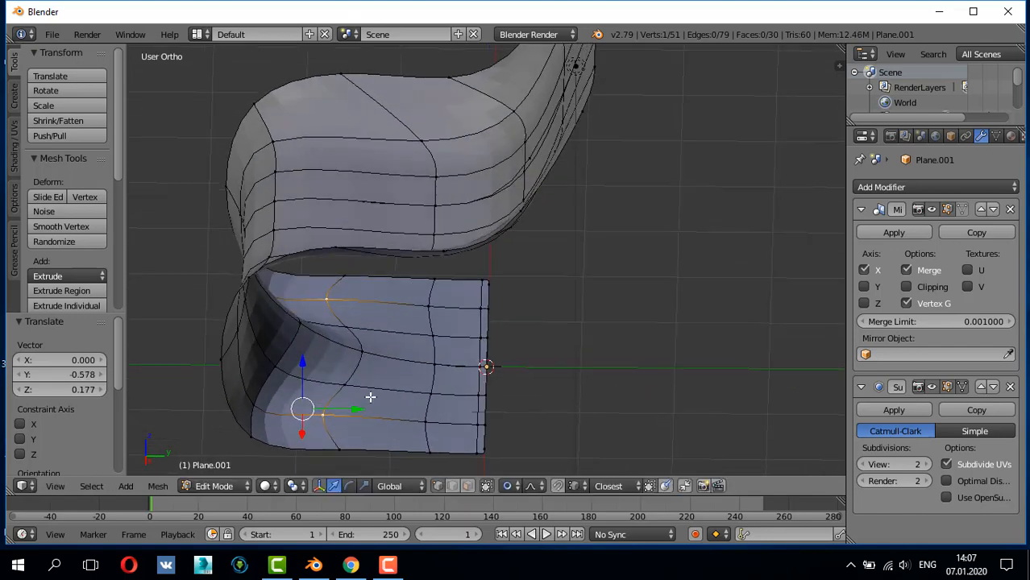
{"action": "left_click_drag", "start_coordinate": [347, 409], "coordinate": [374, 397]}
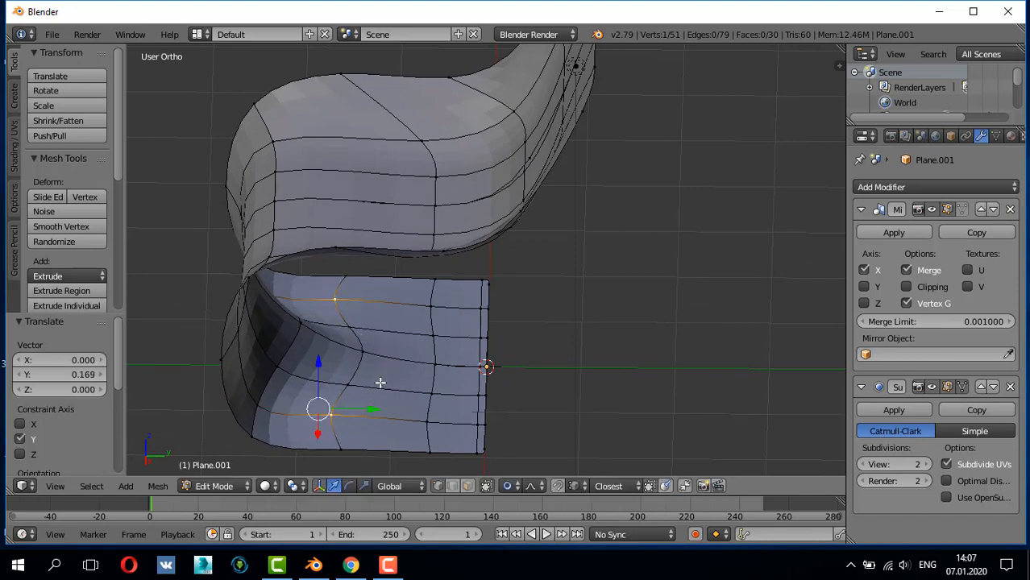
- Bevel the crosswise edge loop at the lower front bend by about 0.158 with 2 segments
{"action": "key", "text": "KP_3"}
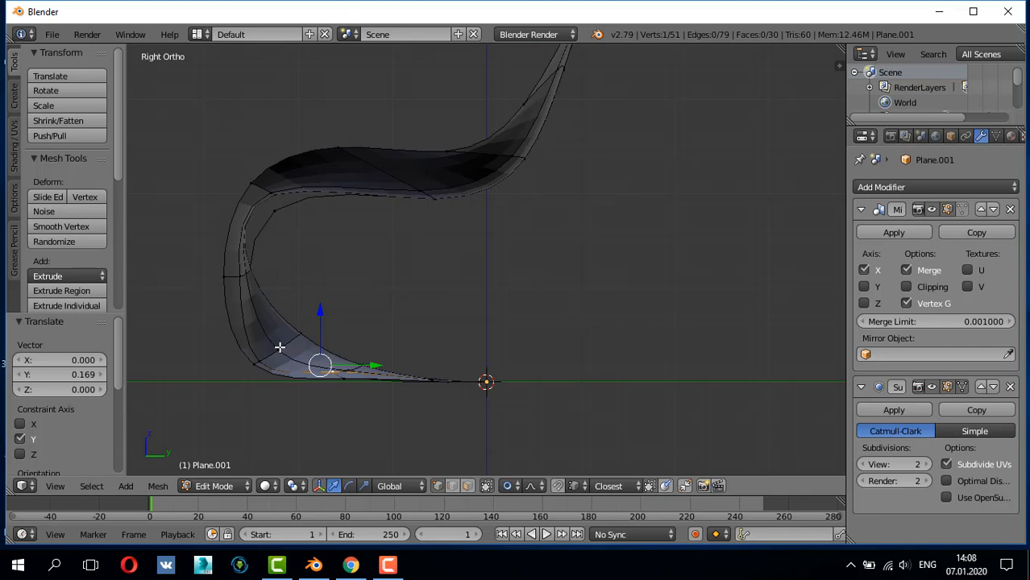
{"action": "middle_click_drag", "start_coordinate": [299, 322], "coordinate": [291, 347]}
{"action": "right_click", "coordinate": [228, 356], "text": "alt"}
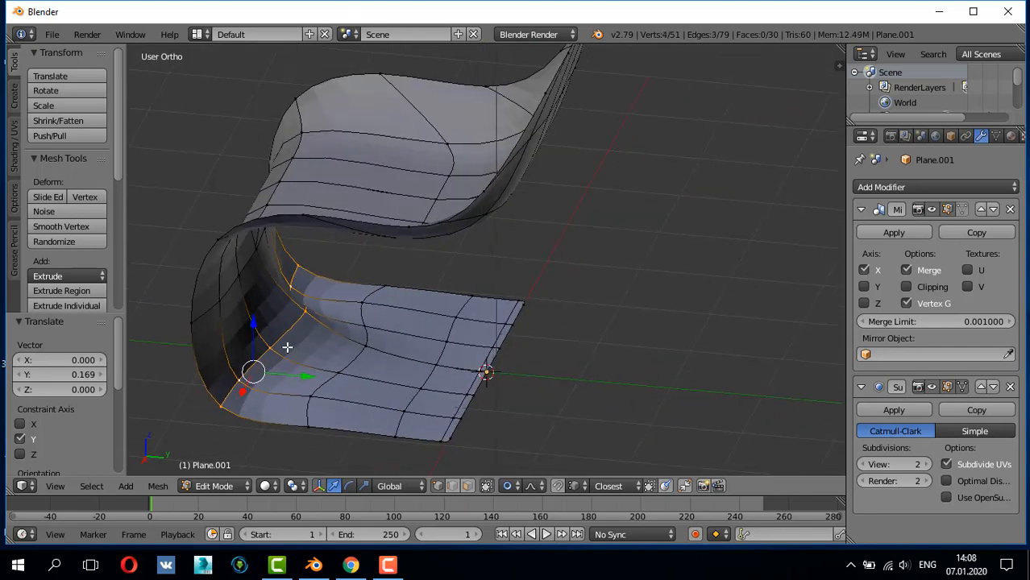
{"action": "key", "text": "ctrl+b"}
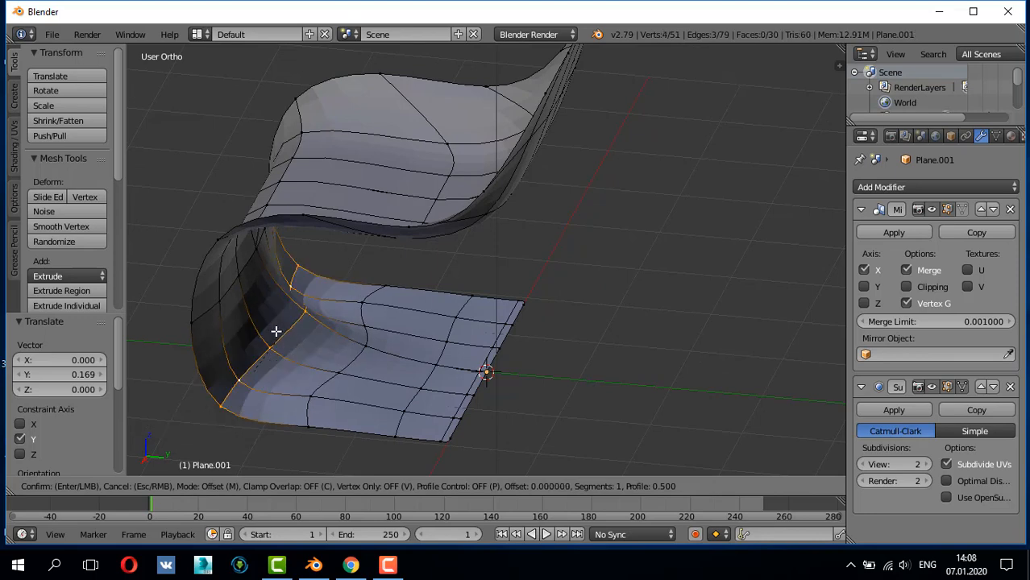
{"action": "scroll", "coordinate": [250, 312], "scroll_direction": "up", "scroll_amount": 2}
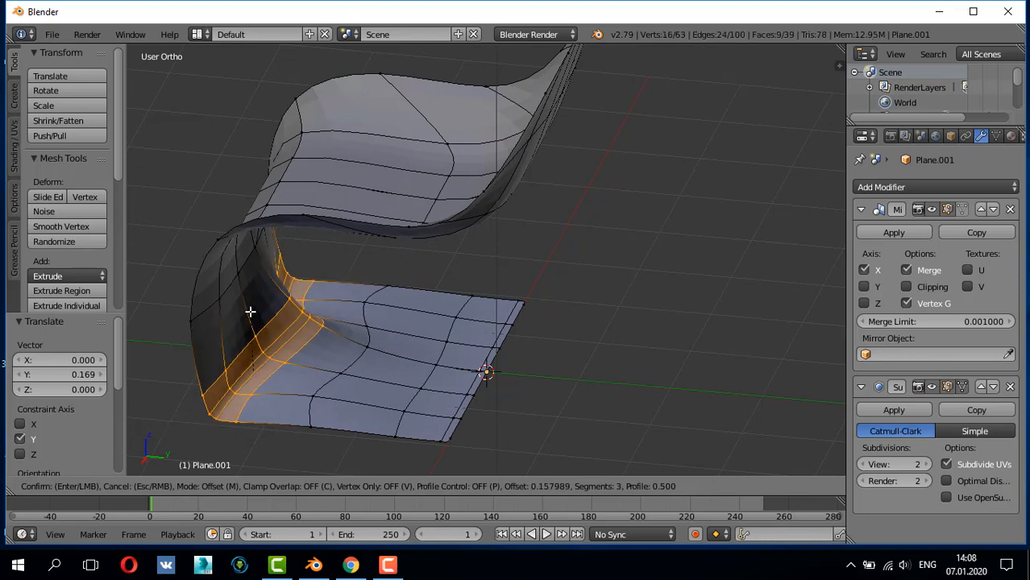
{"action": "scroll", "coordinate": [250, 311], "scroll_direction": "up", "scroll_amount": 1}
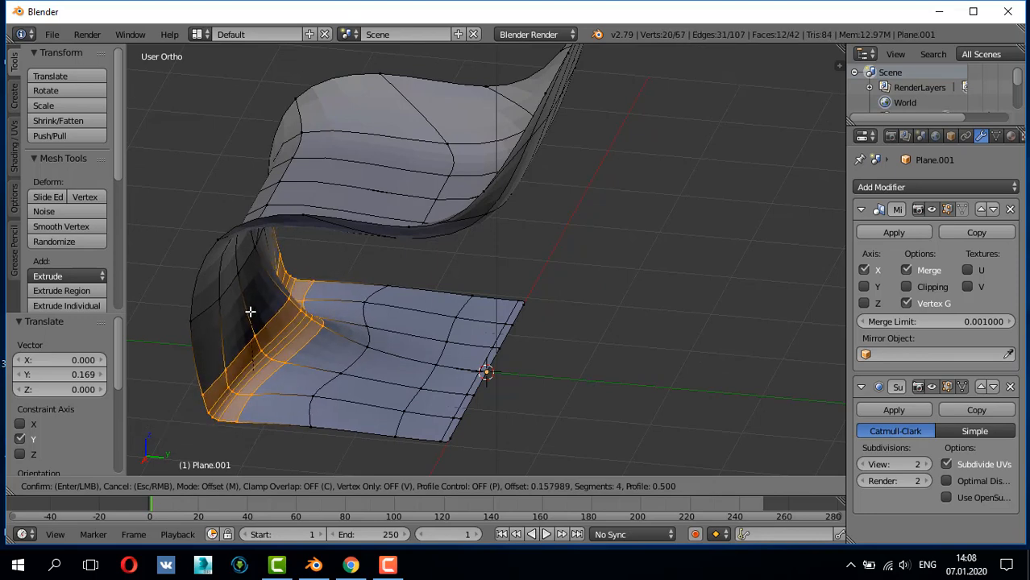
{"action": "scroll", "coordinate": [250, 312], "scroll_direction": "down", "scroll_amount": 2}
{"action": "left_click", "coordinate": [250, 311]}
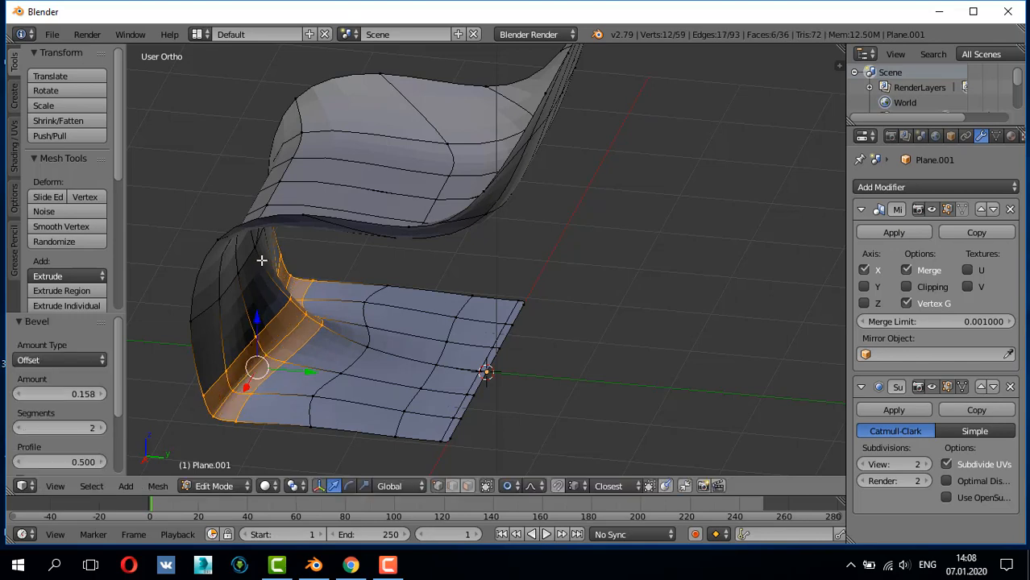
- In right view, bevel the crosswise edge loop at the upper front bend by about 0.540 with 1 segment
{"action": "key", "text": "KP_3"}
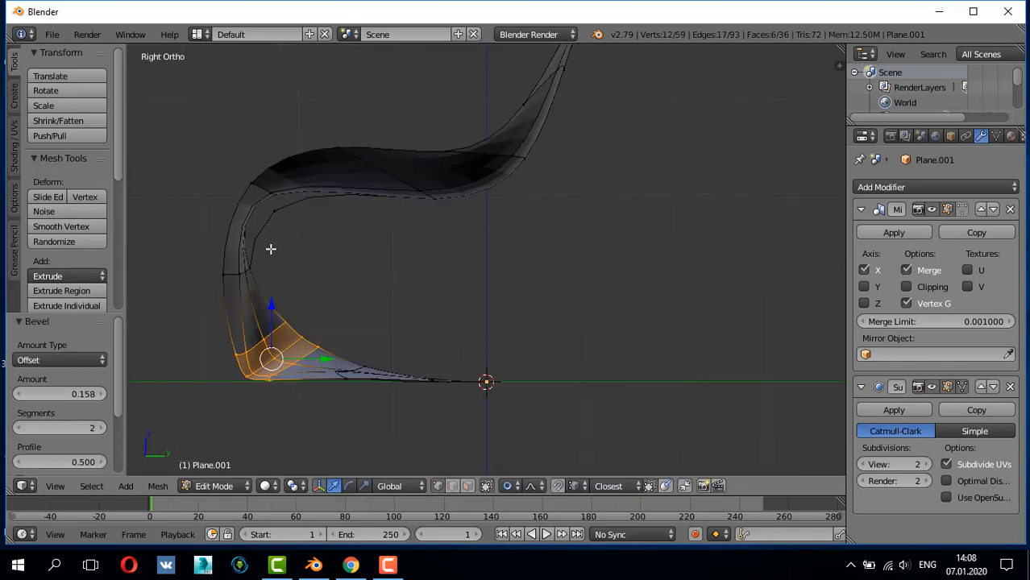
{"action": "right_click", "coordinate": [252, 184]}
{"action": "right_click", "coordinate": [251, 184], "text": "alt"}
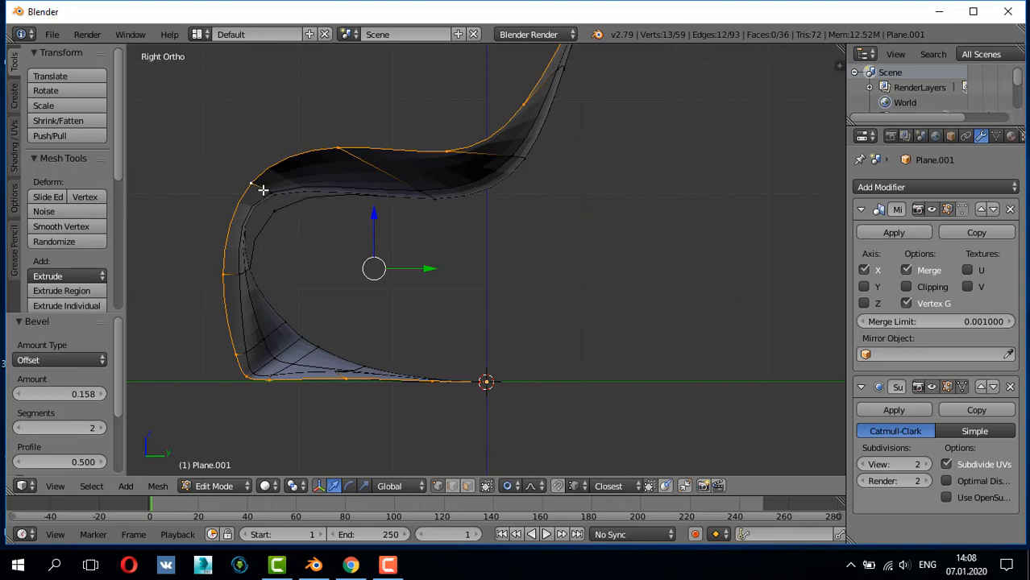
{"action": "right_click", "coordinate": [267, 191], "text": "alt"}
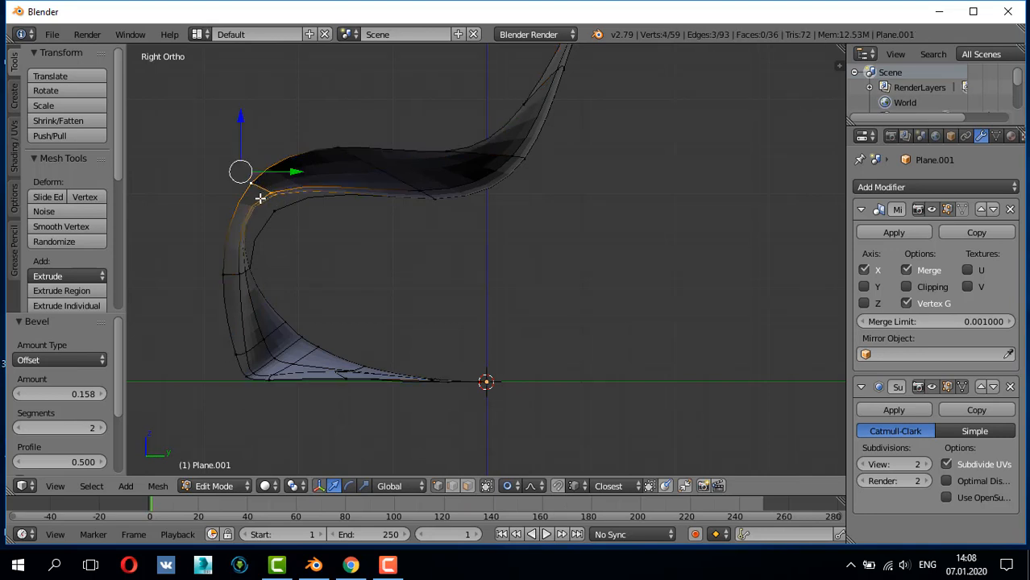
{"action": "key", "text": "ctrl+b"}
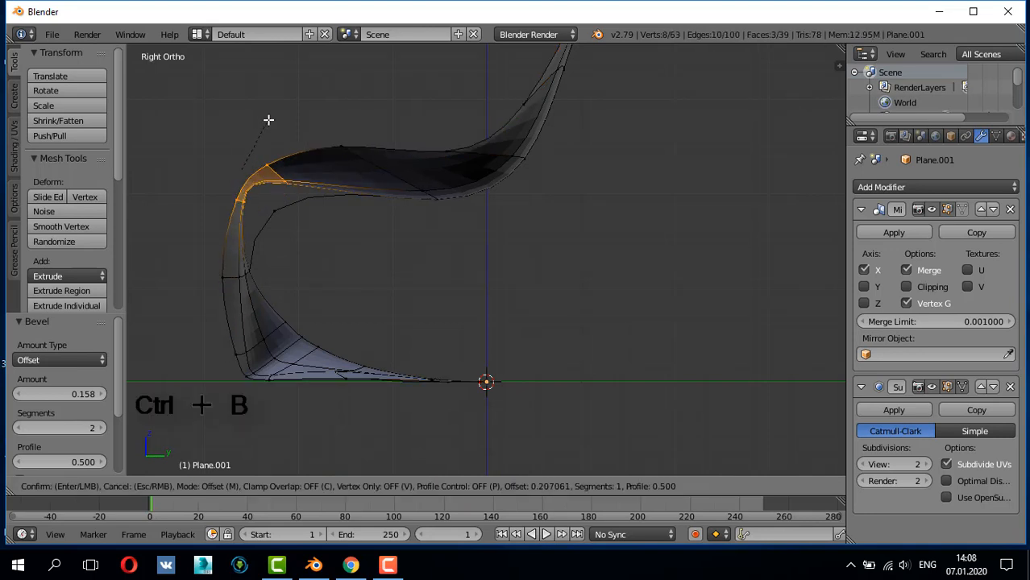
{"action": "left_click", "coordinate": [342, 219]}
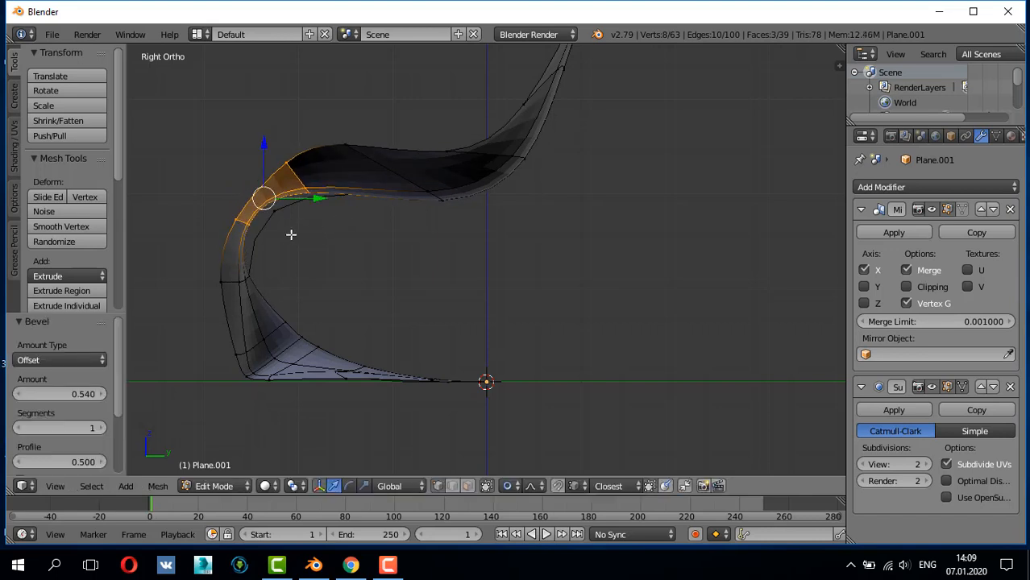
- Move the upper outer vertex of the beveled upper front bend about -0.474 in Y and 0.458 in Z
{"action": "right_click", "coordinate": [229, 230]}
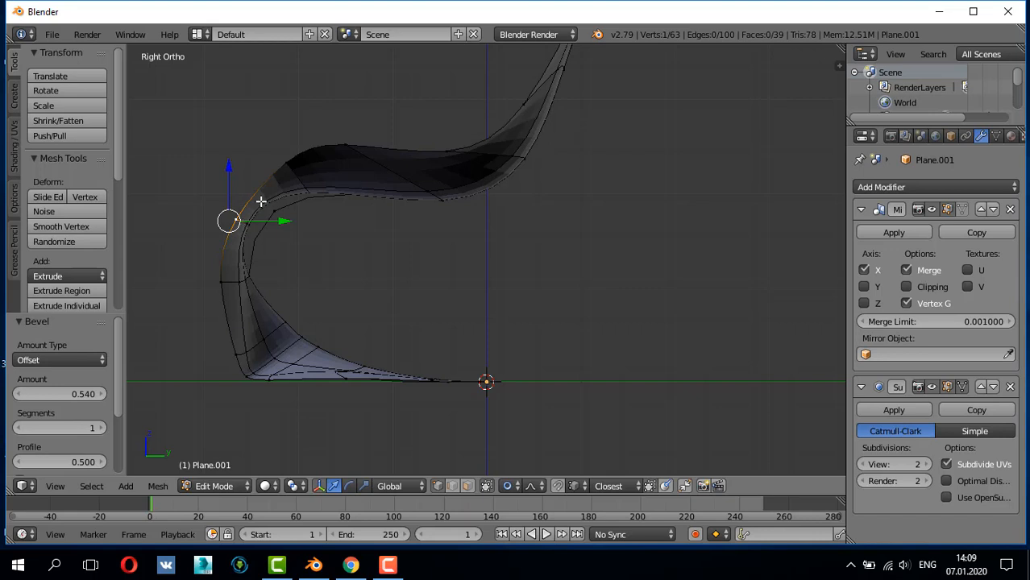
{"action": "key", "text": "g"}
{"action": "left_click", "coordinate": [289, 157]}
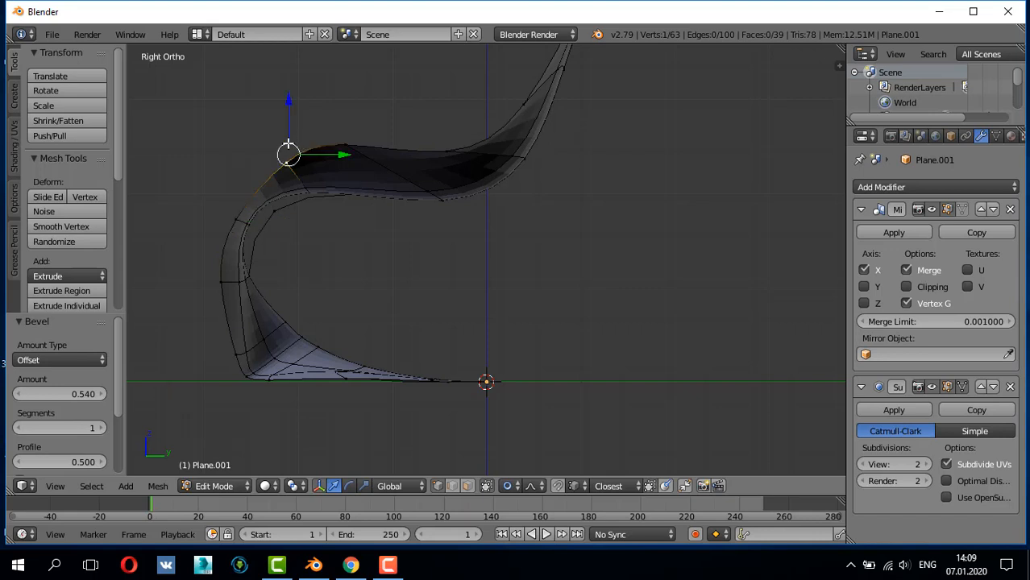
{"action": "key", "text": "g"}
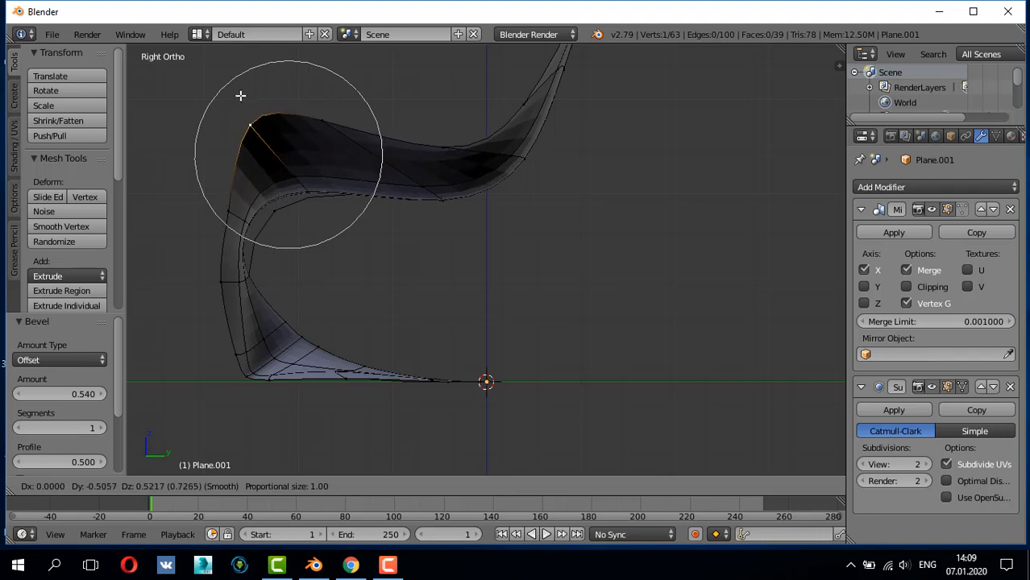
{"action": "left_click", "coordinate": [243, 98]}
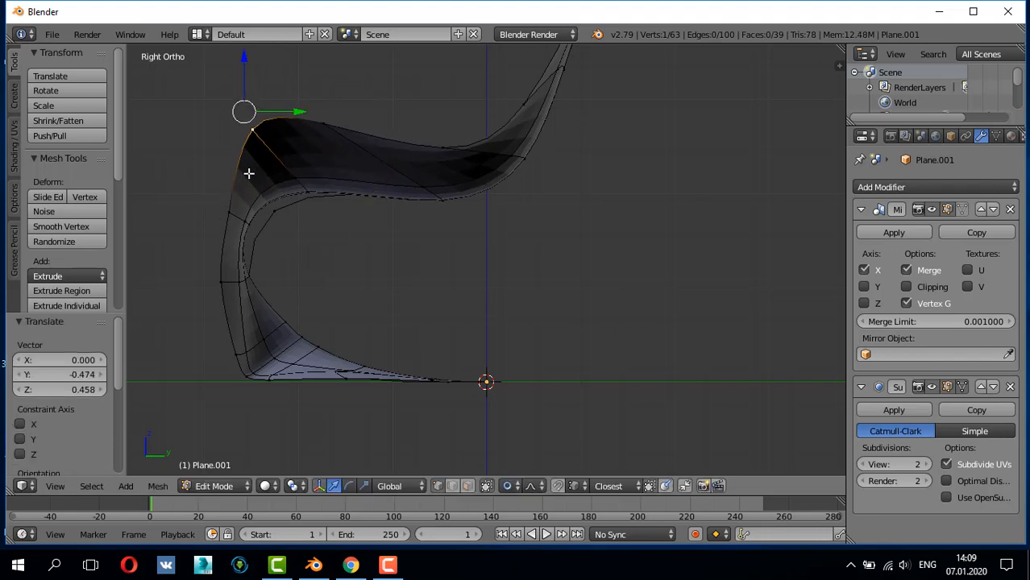
- Move the lower outer vertex of the beveled upper front bend about -0.353 in Y and 0.153 in Z
{"action": "right_click", "coordinate": [226, 212]}
{"action": "key", "text": "g"}
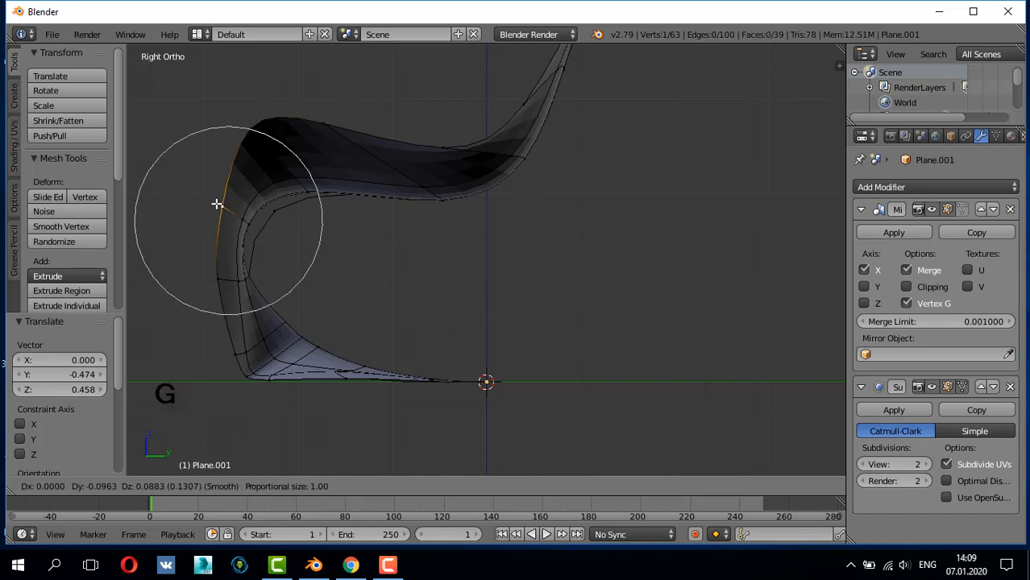
{"action": "left_click", "coordinate": [195, 200]}
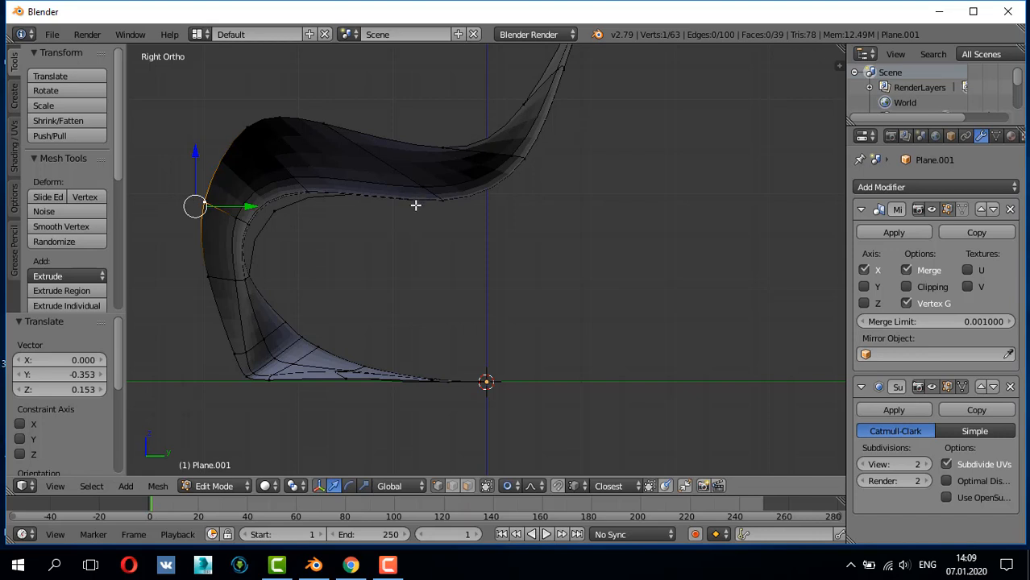
{"action": "middle_click_drag", "start_coordinate": [415, 205], "coordinate": [472, 276], "text": "shift"}
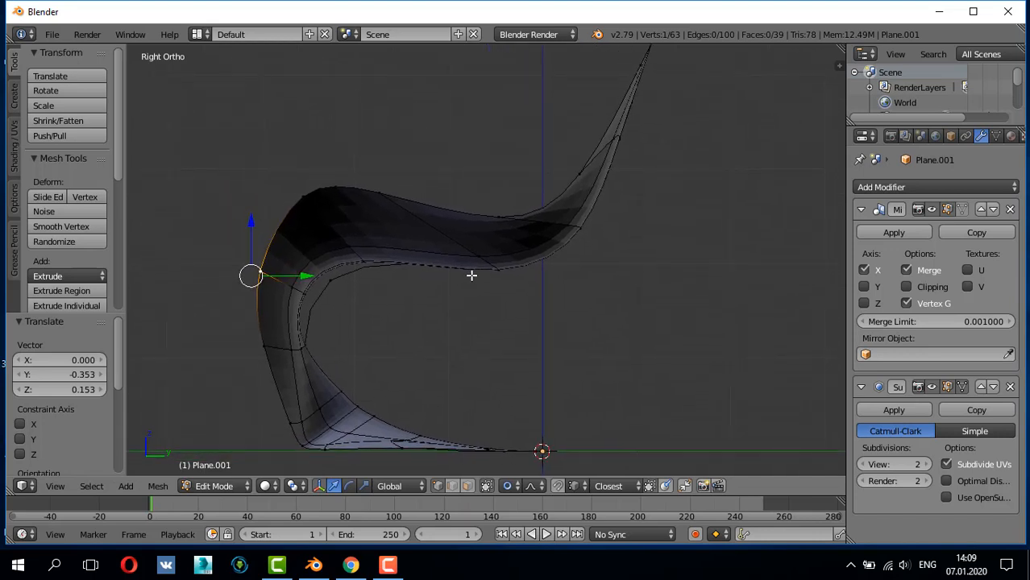
{"action": "scroll", "coordinate": [485, 250], "scroll_direction": "down", "scroll_amount": 1}
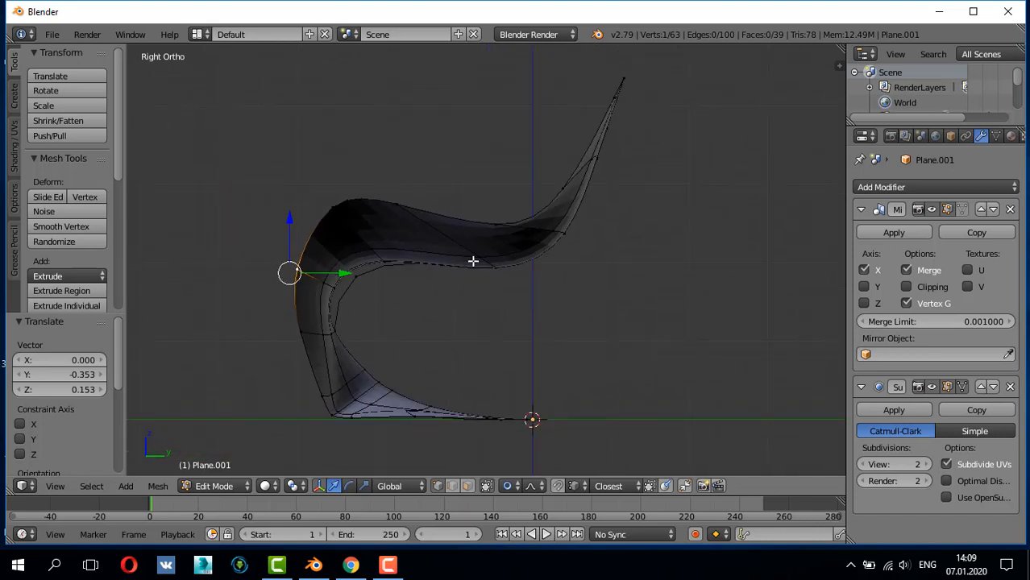
- Select the two outer side vertices of the backrest and move them about -0.376 in Y and 0.125 in Z in right view
{"action": "key", "text": "a"}
{"action": "middle_click_drag", "start_coordinate": [450, 273], "coordinate": [656, 177]}
{"action": "key", "text": "a"}
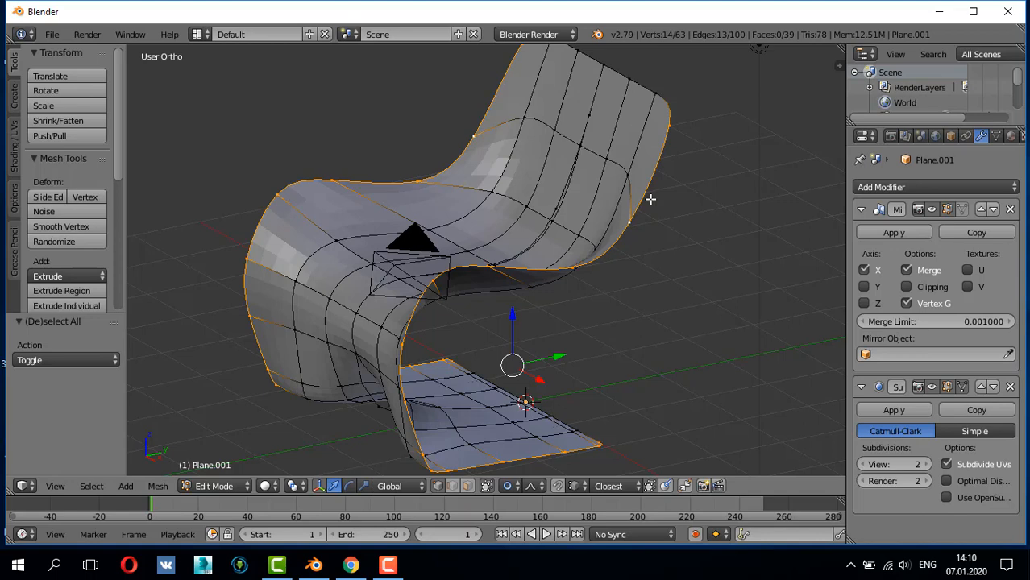
{"action": "middle_click_drag", "start_coordinate": [683, 172], "coordinate": [691, 136]}
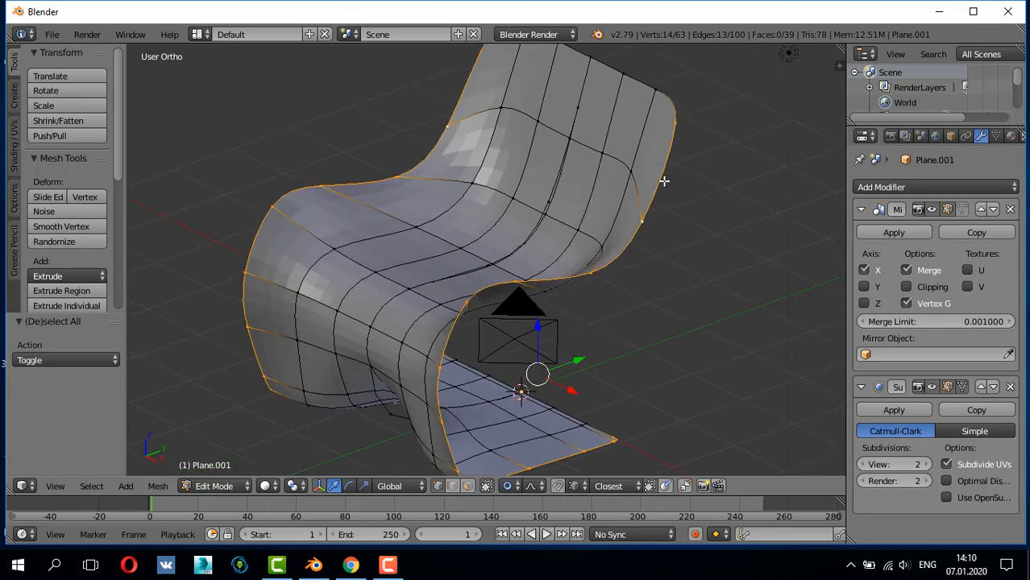
{"action": "right_click", "coordinate": [643, 222]}
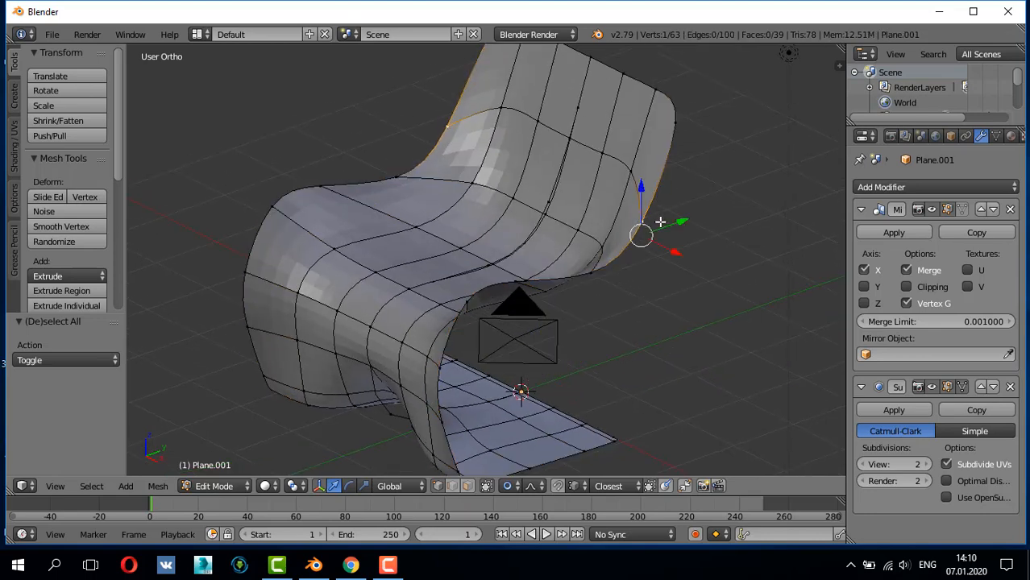
{"action": "key", "text": "KP_3"}
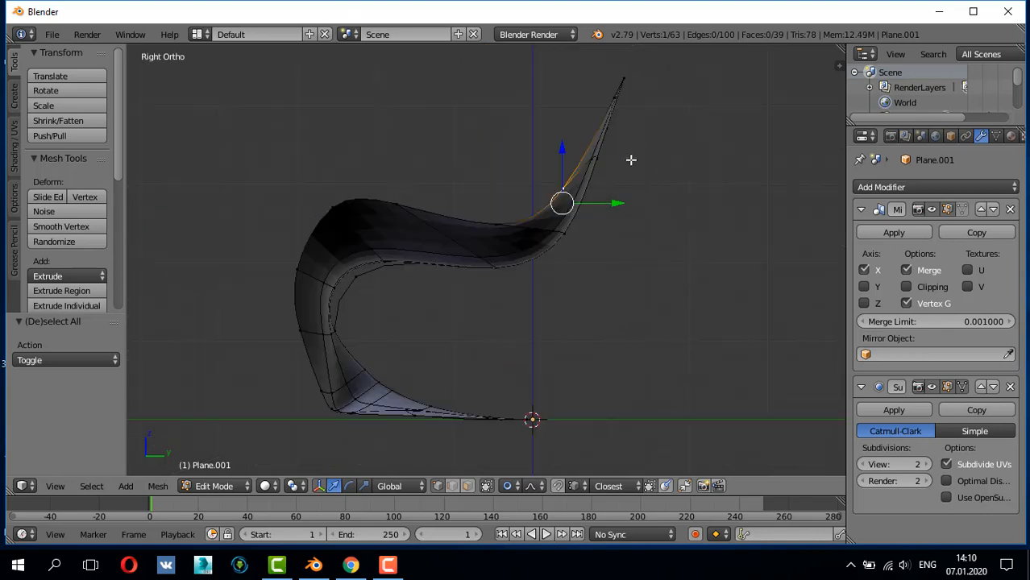
{"action": "middle_click_drag", "start_coordinate": [630, 159], "coordinate": [647, 144]}
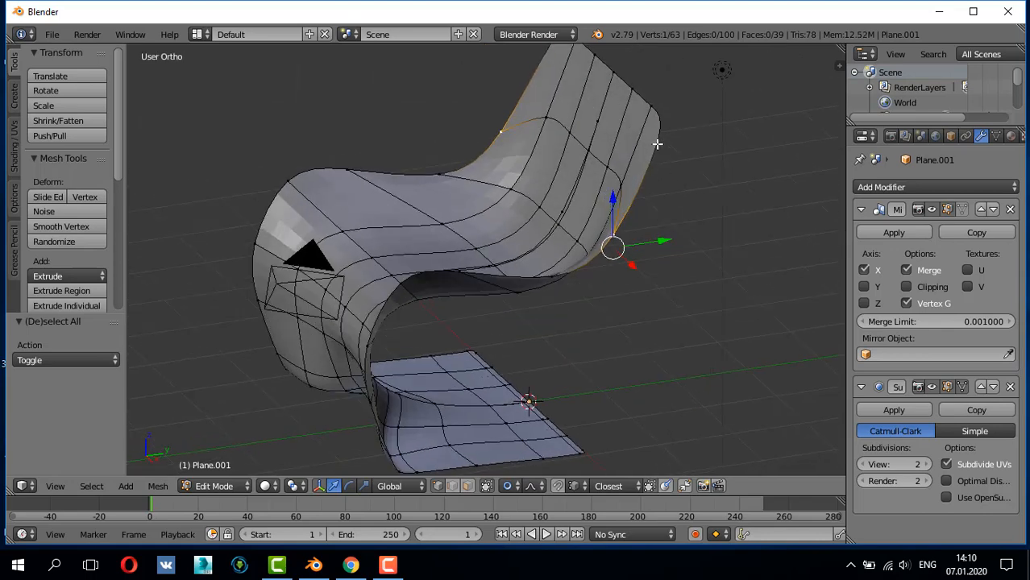
{"action": "right_click", "coordinate": [658, 140], "text": "shift"}
{"action": "key", "text": "KP_3"}
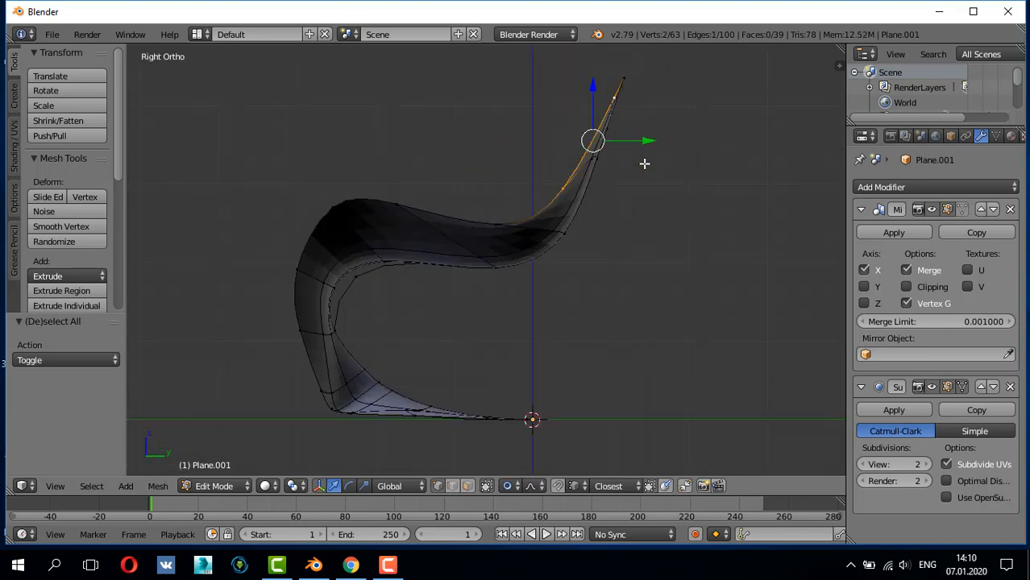
{"action": "key", "text": "g"}
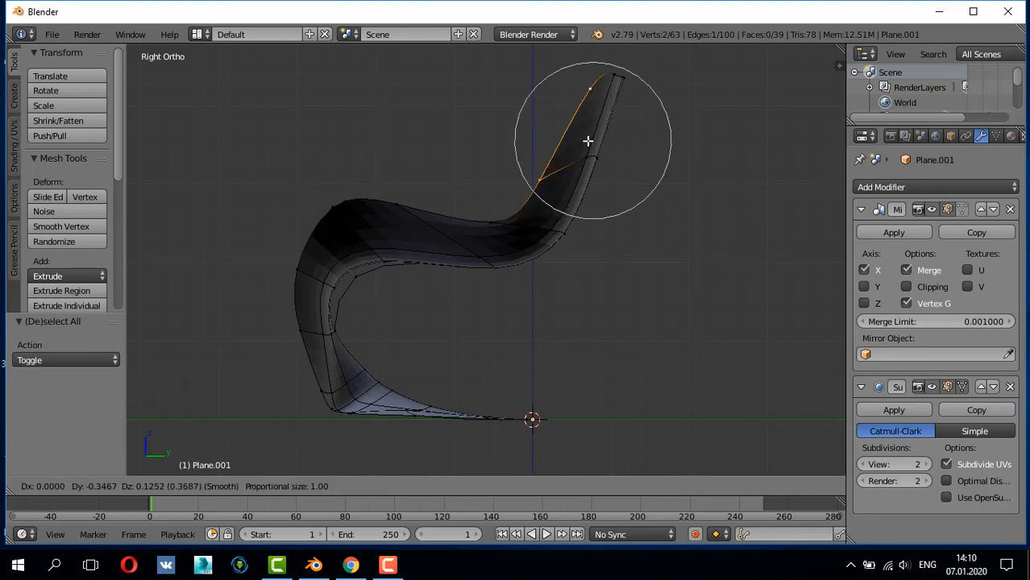
{"action": "left_click", "coordinate": [586, 140]}
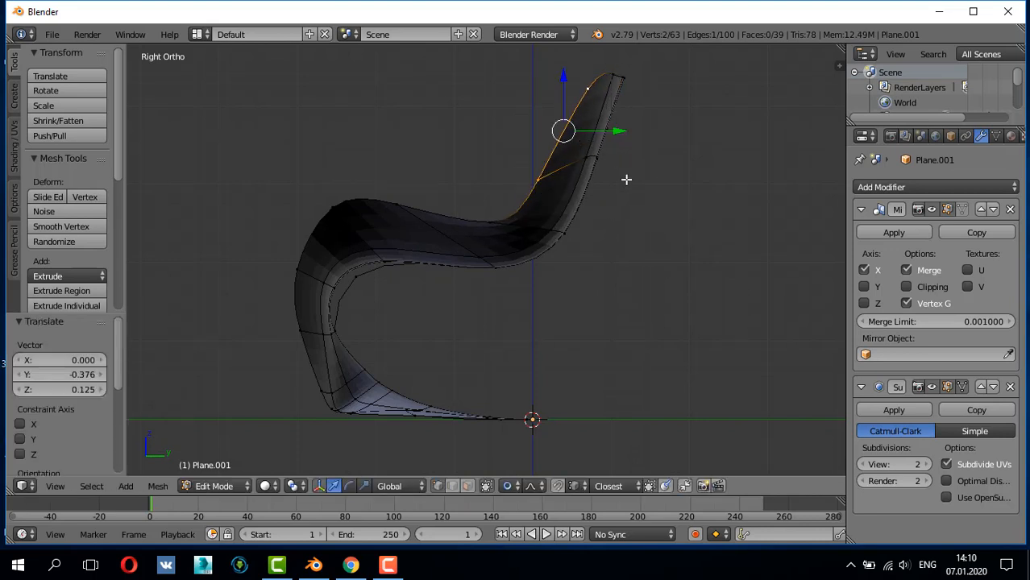
- Disable proportional editing and orbit to inspect the reshaped seat
{"action": "left_click", "coordinate": [508, 486]}
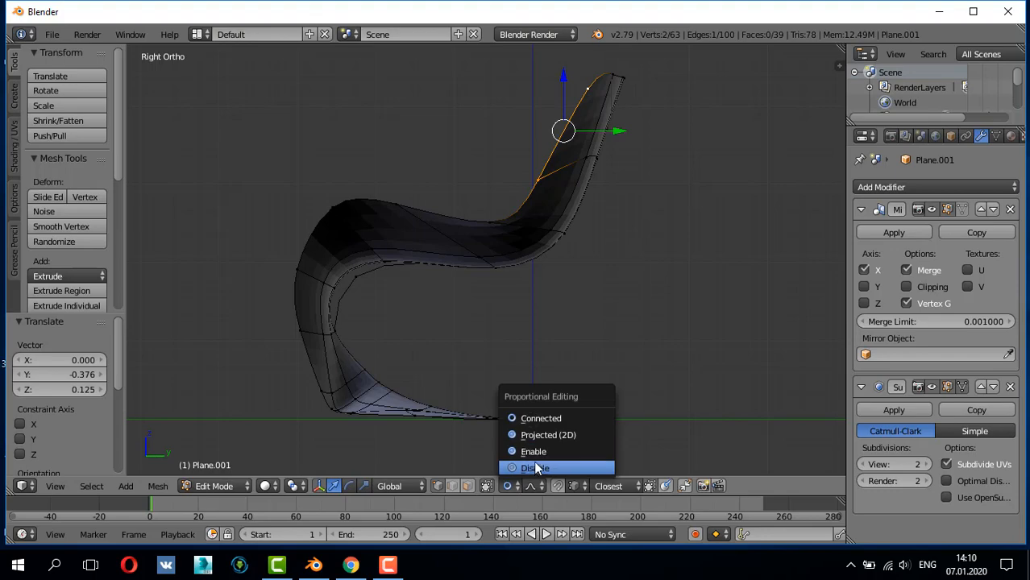
{"action": "left_click", "coordinate": [536, 465]}
{"action": "middle_click_drag", "start_coordinate": [598, 218], "coordinate": [660, 291]}
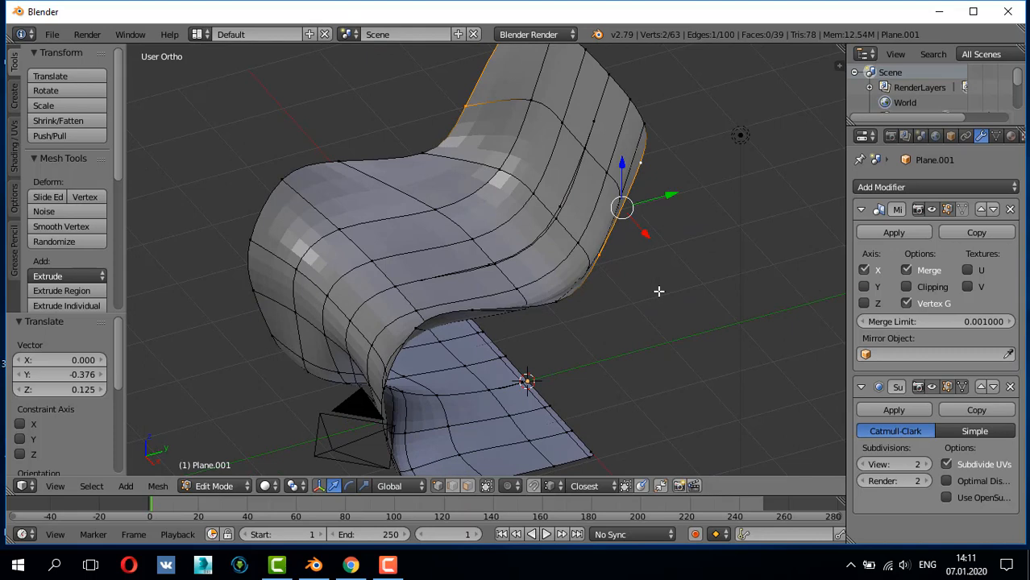
- Move the two selected outer side vertices of the backrest -0.250 along Y in top view
{"action": "middle_click_drag", "start_coordinate": [696, 235], "coordinate": [747, 285]}
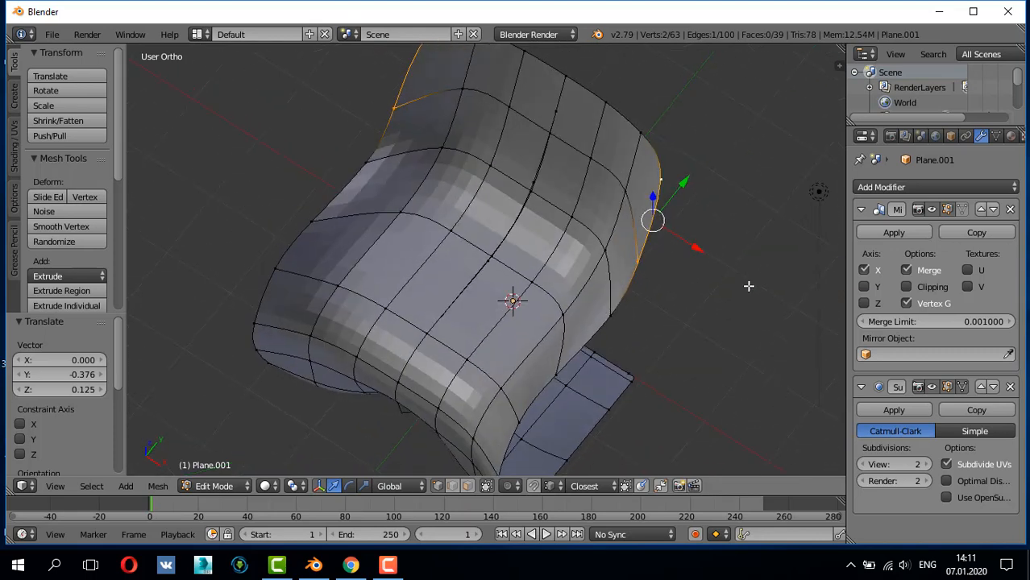
{"action": "key", "text": "KP_7"}
{"action": "left_click_drag", "start_coordinate": [636, 138], "coordinate": [638, 171]}
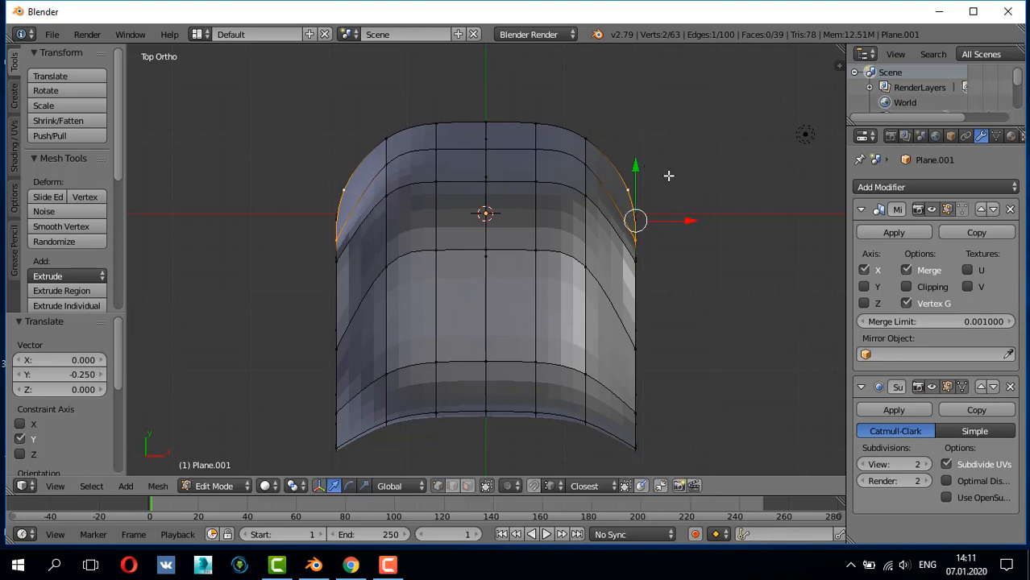
- Shift the selected outer side vertices of the backrest 0.243 along Y while viewing the seat from the side
{"action": "middle_click_drag", "start_coordinate": [681, 187], "coordinate": [532, 475]}
{"action": "scroll", "coordinate": [580, 283], "scroll_direction": "down", "scroll_amount": 1}
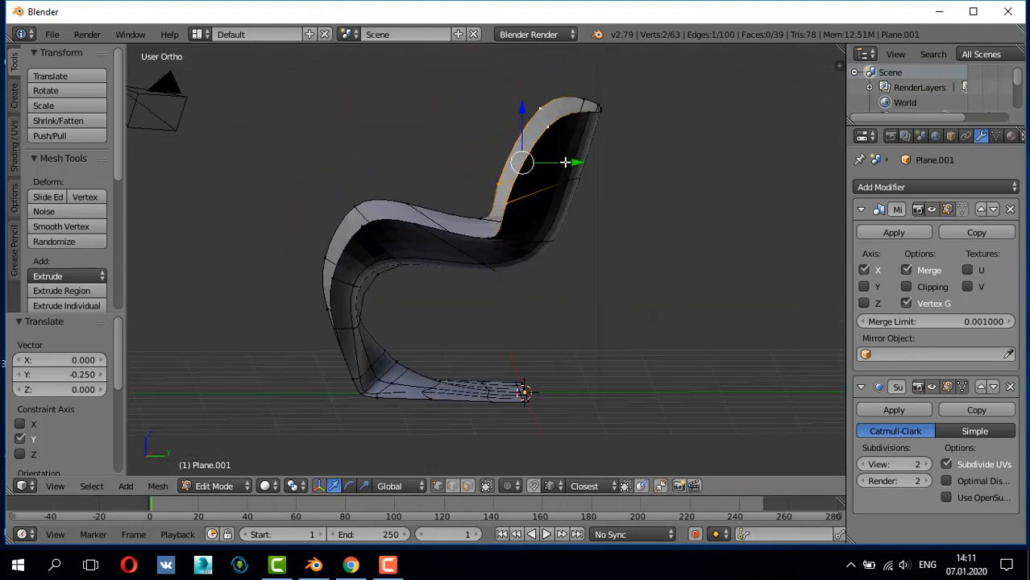
{"action": "left_click_drag", "start_coordinate": [567, 163], "coordinate": [584, 160]}
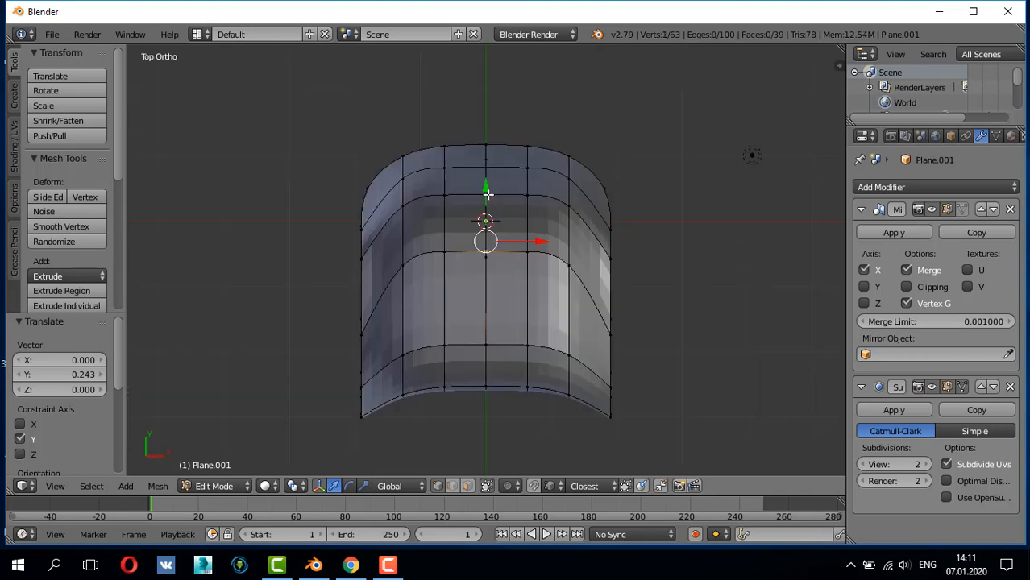
- Select the three centerline vertices from the seat's rear bend up the backrest and move them about 0.22 in Y and 0.15 in Z in right view
{"action": "right_click", "coordinate": [488, 195], "text": "shift"}
{"action": "right_click", "coordinate": [488, 165], "text": "shift"}
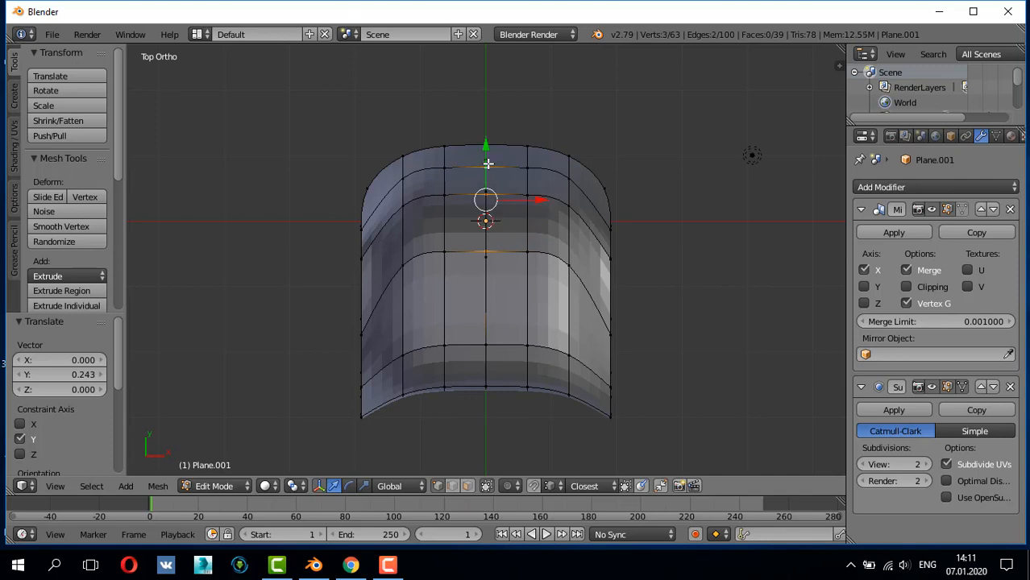
{"action": "key", "text": "KP_3"}
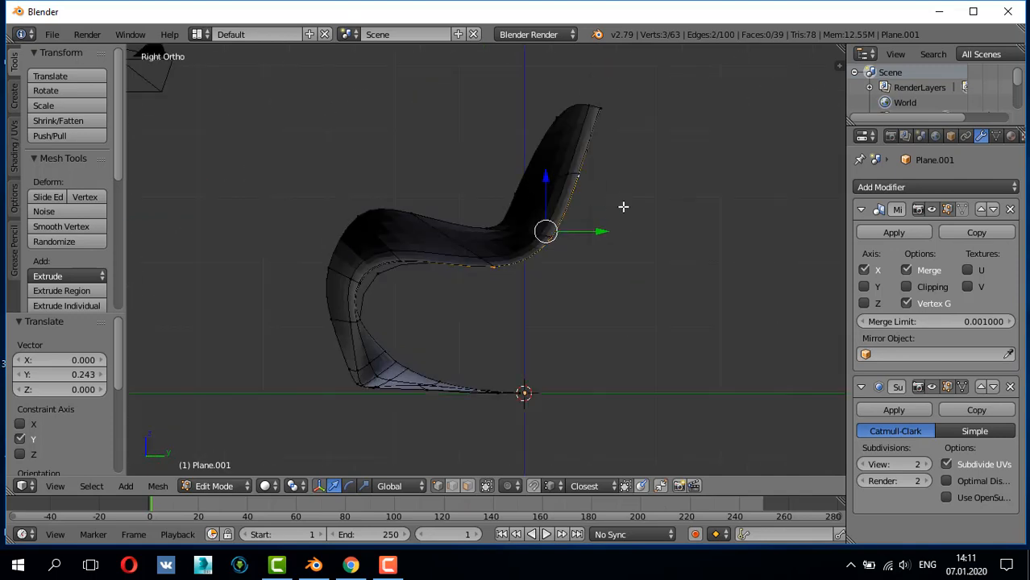
{"action": "key", "text": "g"}
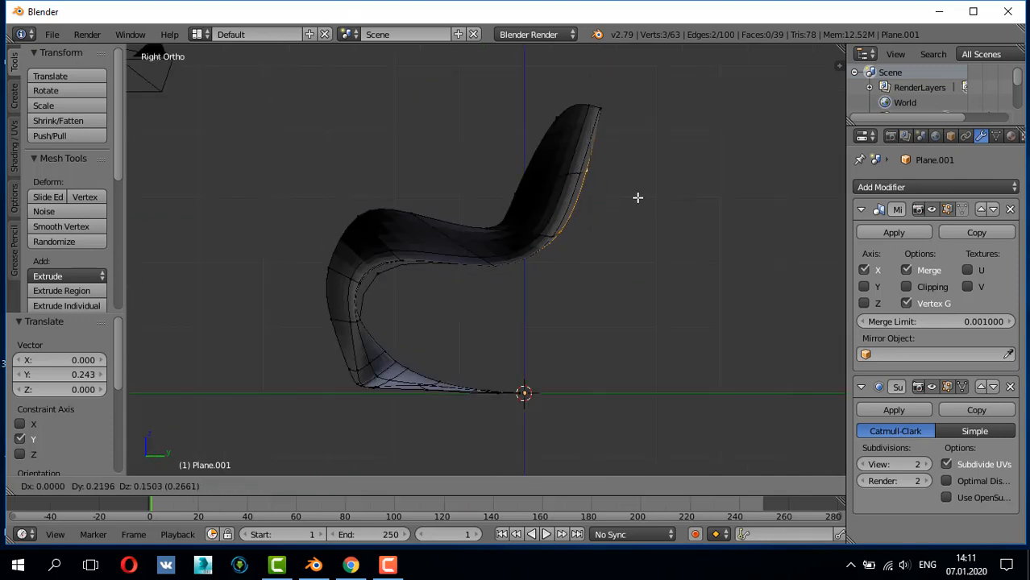
{"action": "left_click", "coordinate": [637, 196]}
{"action": "middle_click_drag", "start_coordinate": [637, 196], "coordinate": [670, 231]}
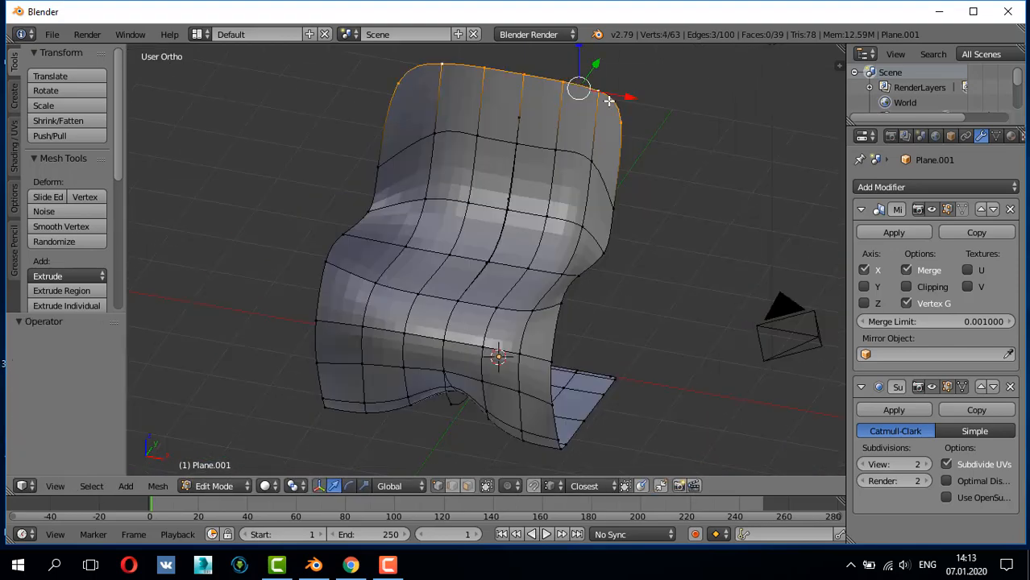
- Select the edges along the seat's outer boundary and set their mean crease to 1.00
{"action": "right_click", "coordinate": [619, 167], "text": "shift"}
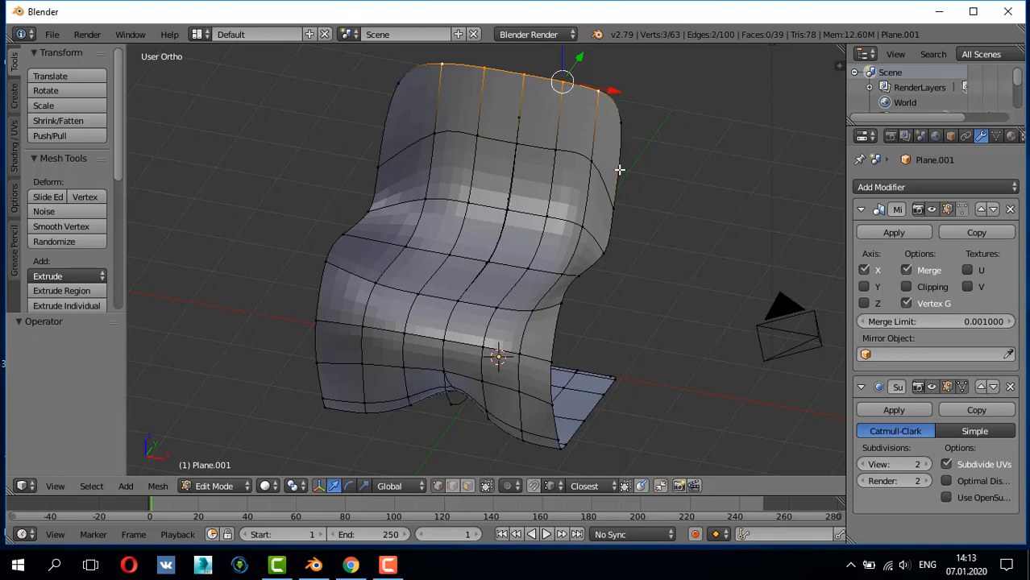
{"action": "right_click", "coordinate": [616, 177], "text": "alt+shift"}
{"action": "right_click", "coordinate": [617, 176], "text": "alt+shift"}
{"action": "right_click", "coordinate": [617, 177], "text": "alt+shift"}
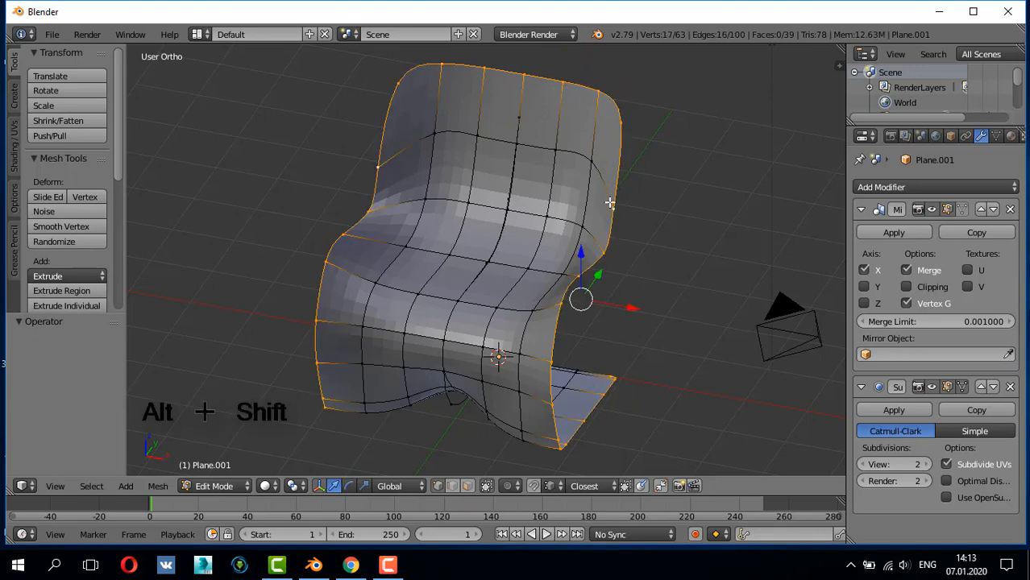
{"action": "left_click", "coordinate": [567, 367], "text": "alt+shift"}
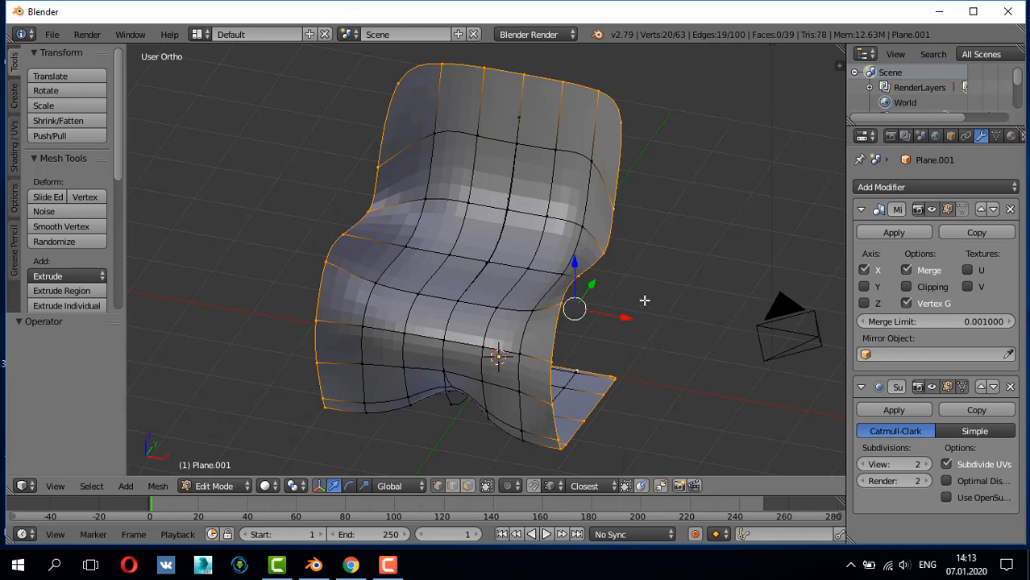
{"action": "key", "text": "n"}
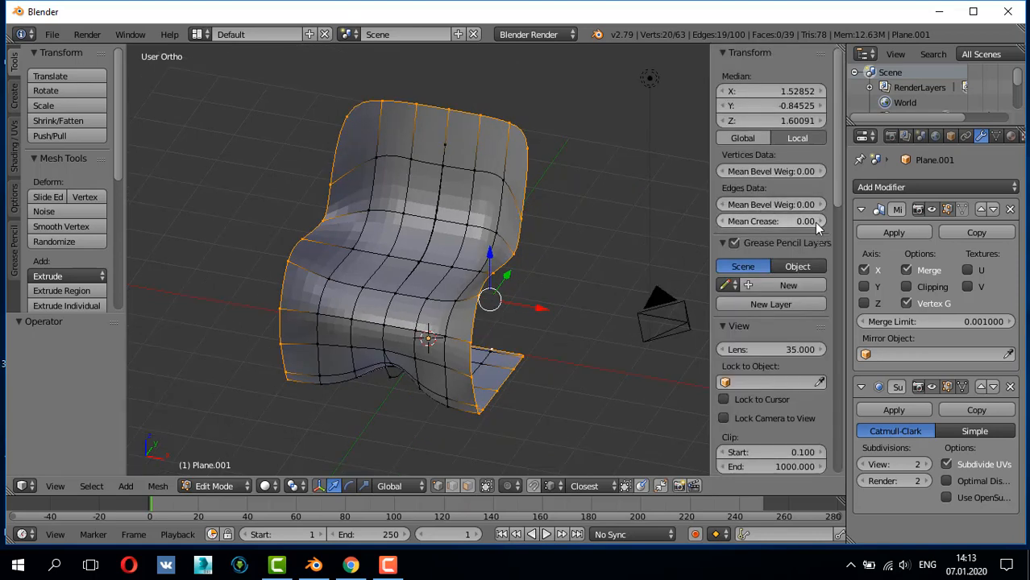
{"action": "left_click_drag", "start_coordinate": [816, 226], "coordinate": [848, 226]}
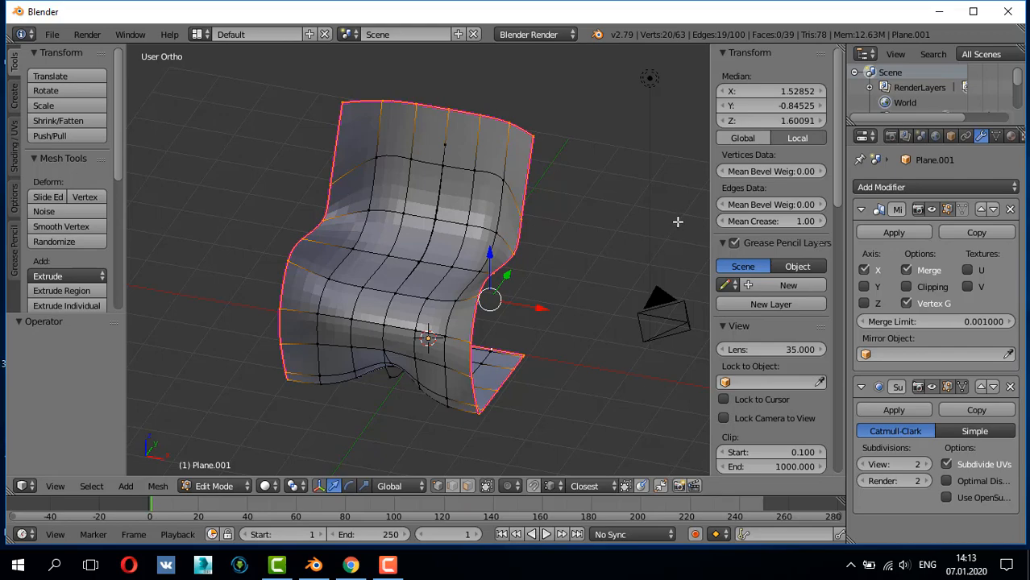
- Return to Object Mode and convert the seat to a mesh with Mesh from Curve/Meta/Surf/Text
{"action": "key", "text": "Tab"}
{"action": "middle_click_drag", "start_coordinate": [550, 233], "coordinate": [483, 266]}
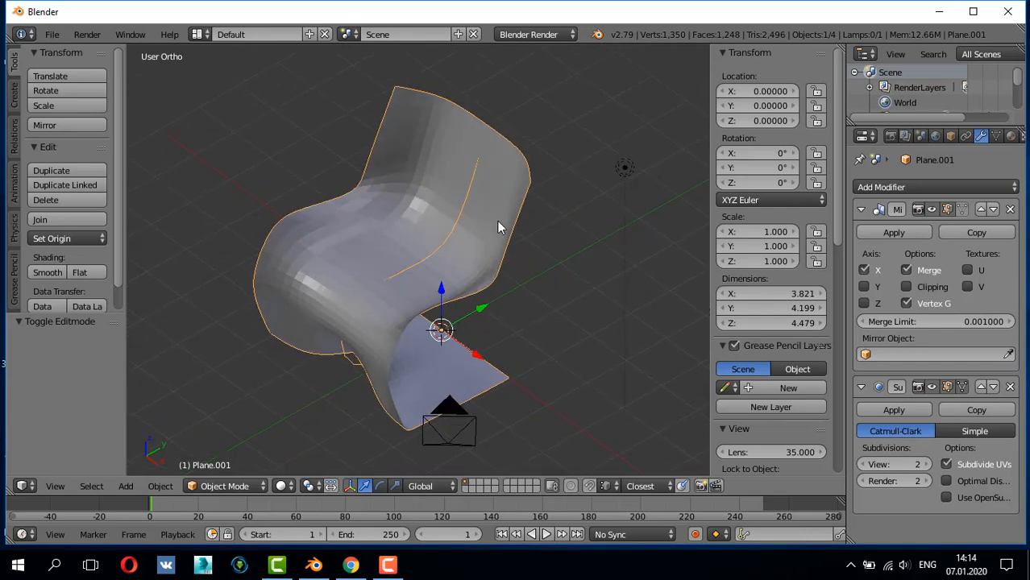
{"action": "key", "text": "alt+c"}
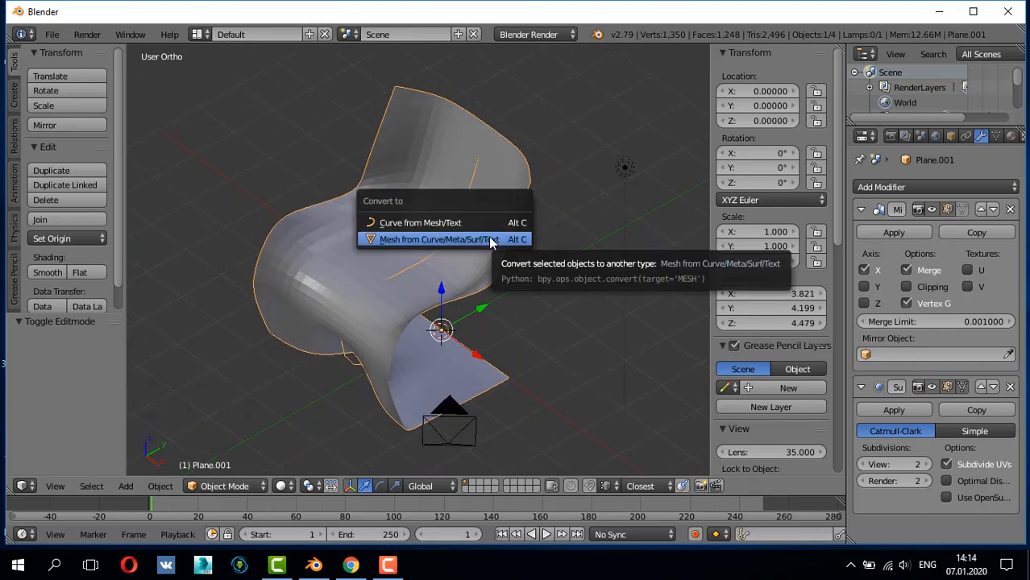
{"action": "left_click", "coordinate": [452, 239]}
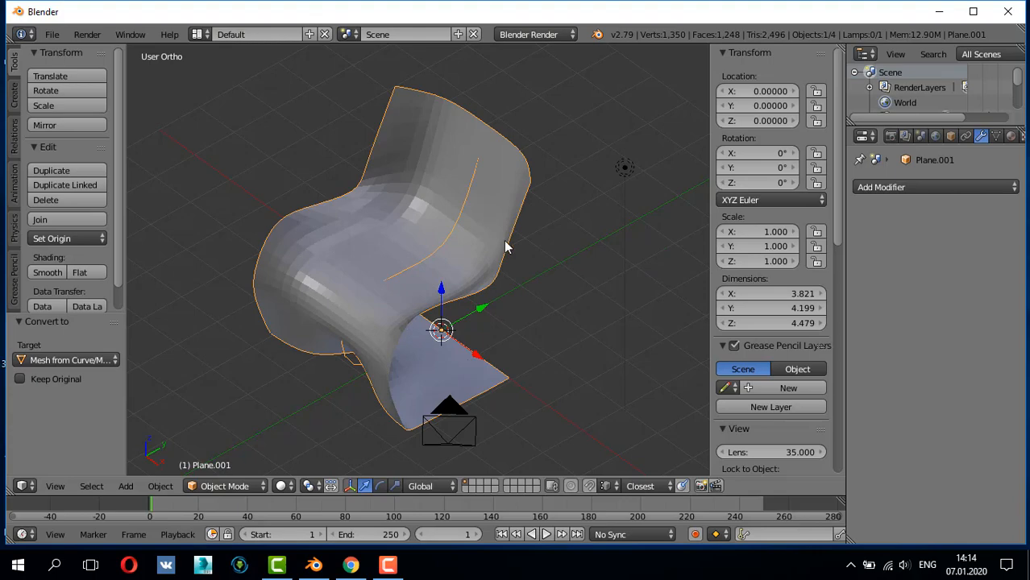
- In Edit Mode with edge selection, select the short top edge at the backrest's outer corner and extend it to its edge ring
{"action": "key", "text": "Tab"}
{"action": "middle_click_drag", "start_coordinate": [516, 238], "coordinate": [480, 261]}
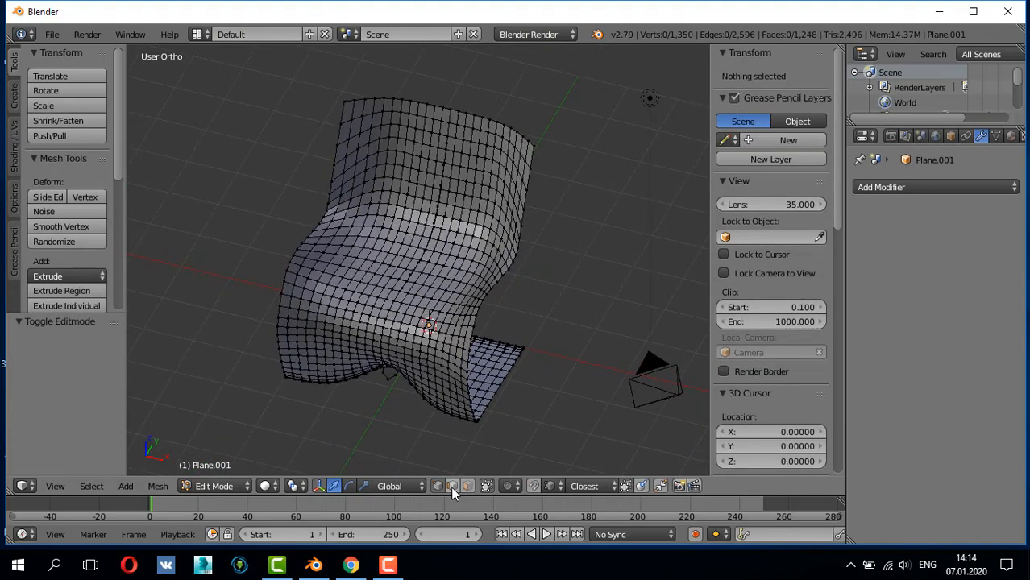
{"action": "middle_click_drag", "start_coordinate": [497, 313], "coordinate": [419, 202]}
{"action": "right_click", "coordinate": [367, 94]}
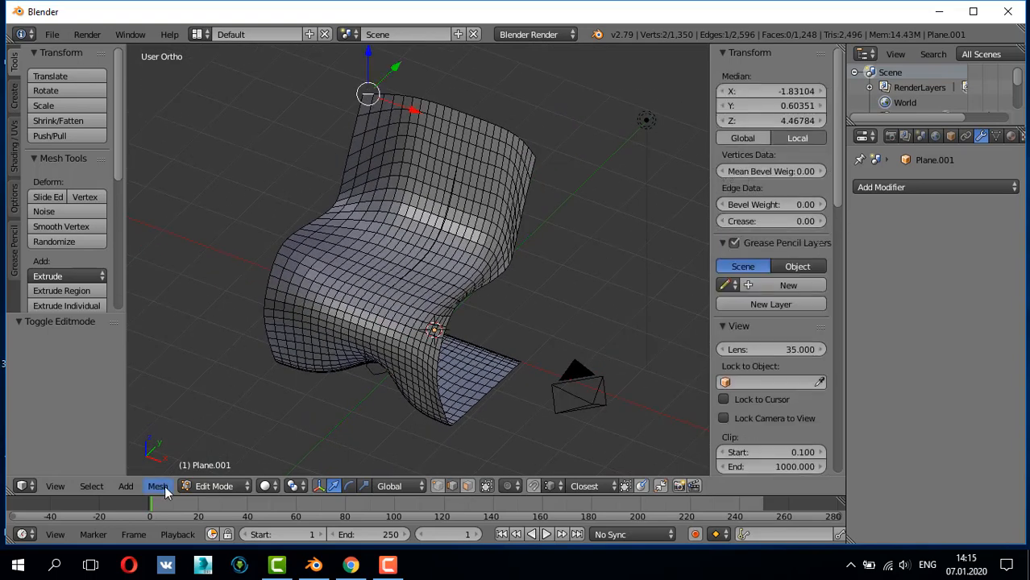
{"action": "left_click", "coordinate": [91, 489]}
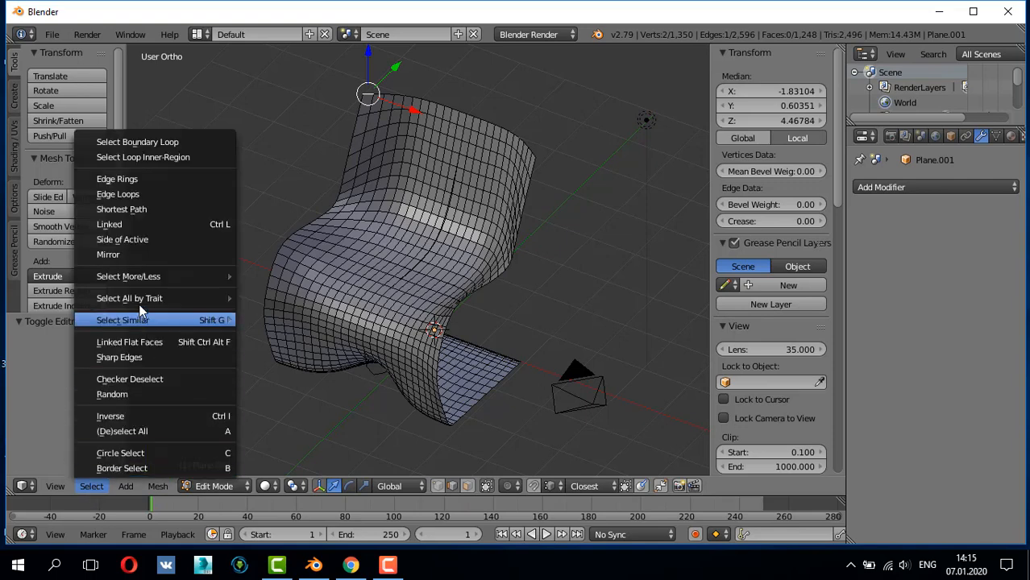
{"action": "left_click", "coordinate": [169, 177]}
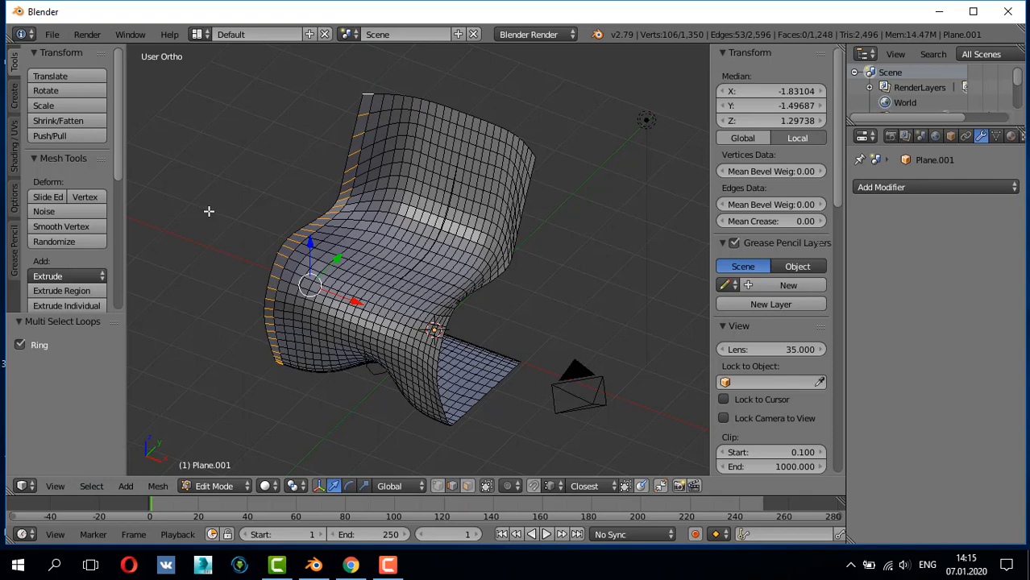
- Apply Checker Deselect to the side edge ring with Nth Selection 2, Skip 1 and Offset 1
{"action": "left_click", "coordinate": [91, 486]}
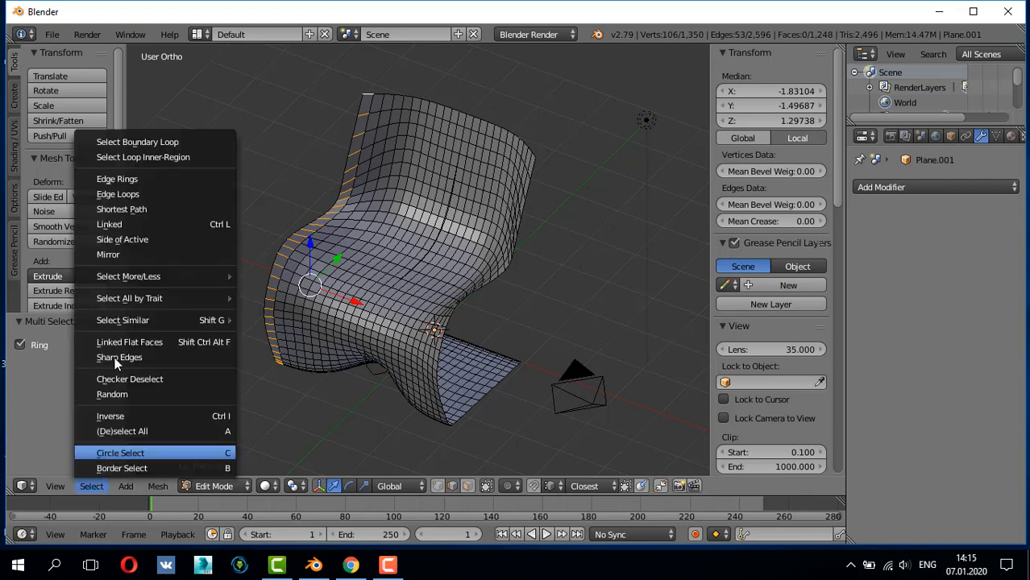
{"action": "mouse_move", "coordinate": [176, 310]}
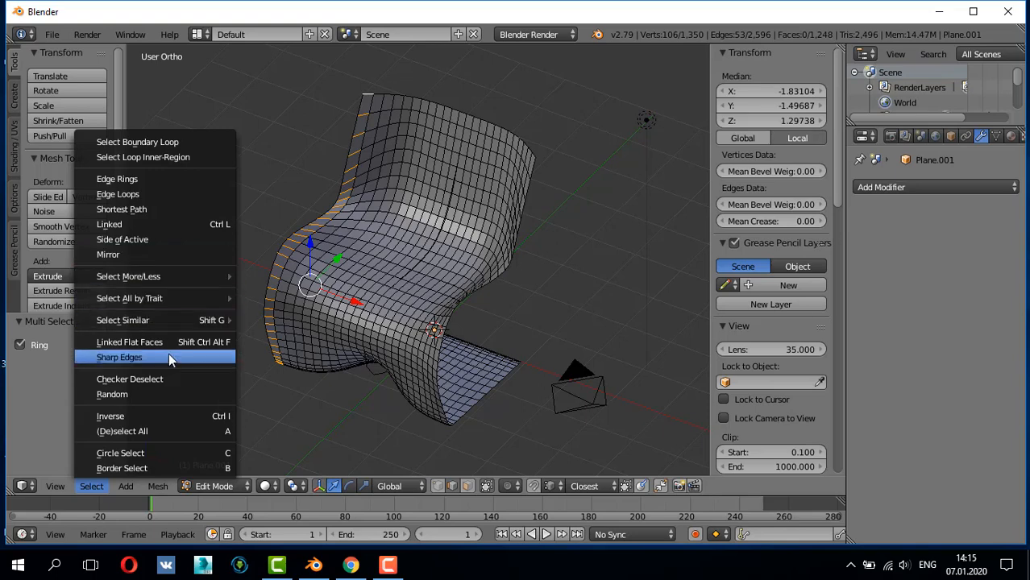
{"action": "left_click", "coordinate": [165, 376]}
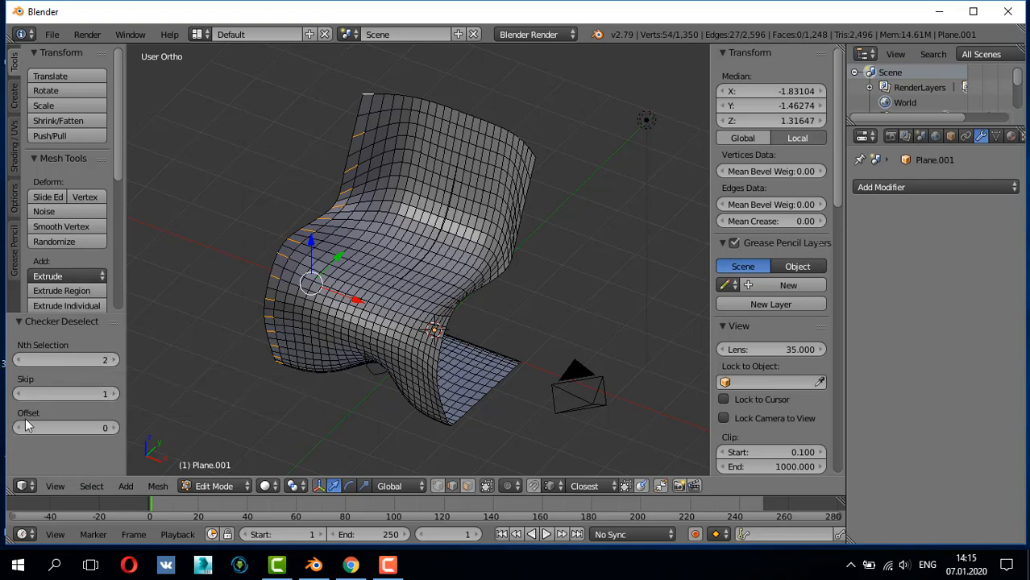
{"action": "left_click", "coordinate": [110, 427]}
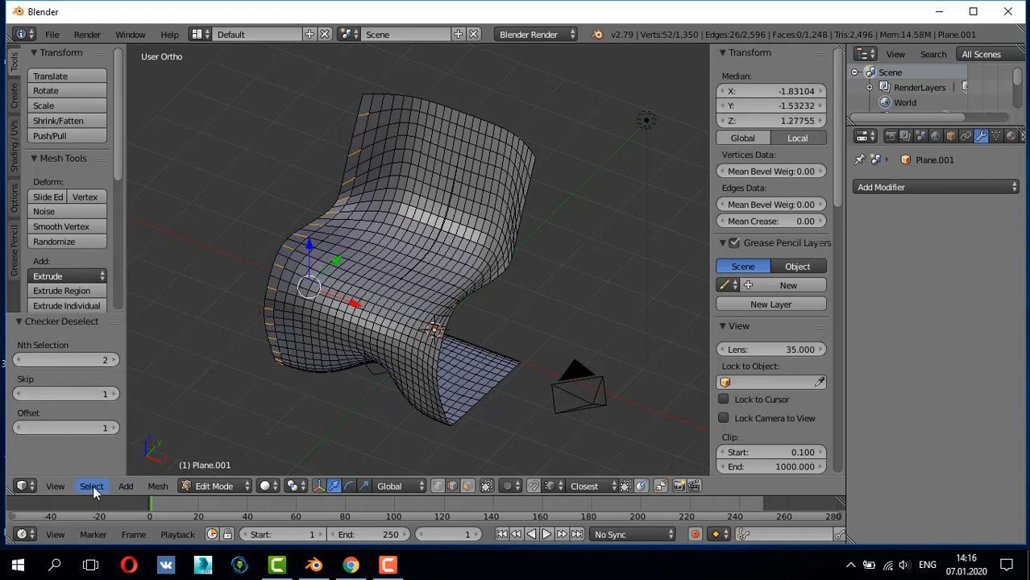
{"action": "left_click", "coordinate": [92, 486]}
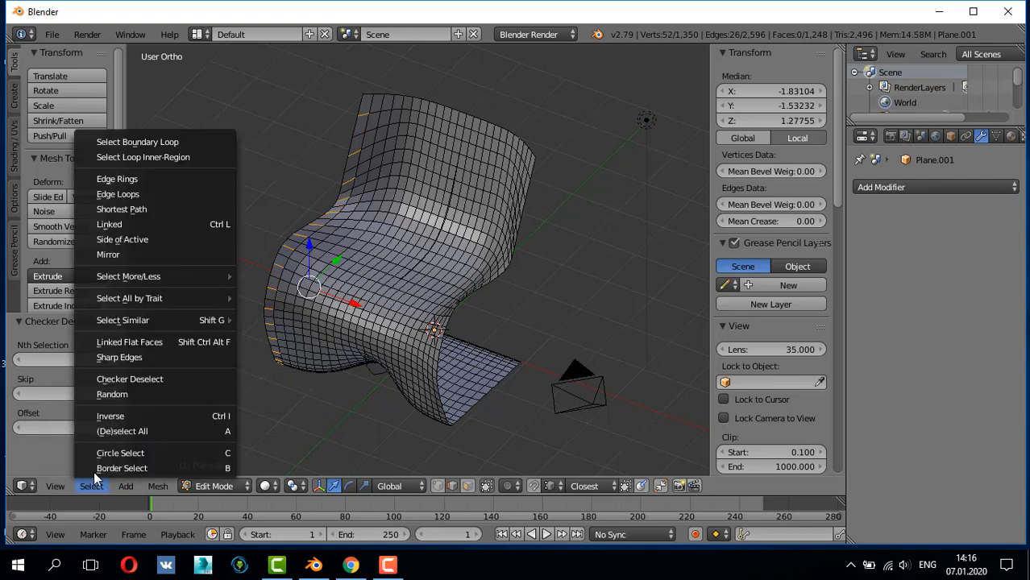
{"action": "left_click", "coordinate": [151, 185]}
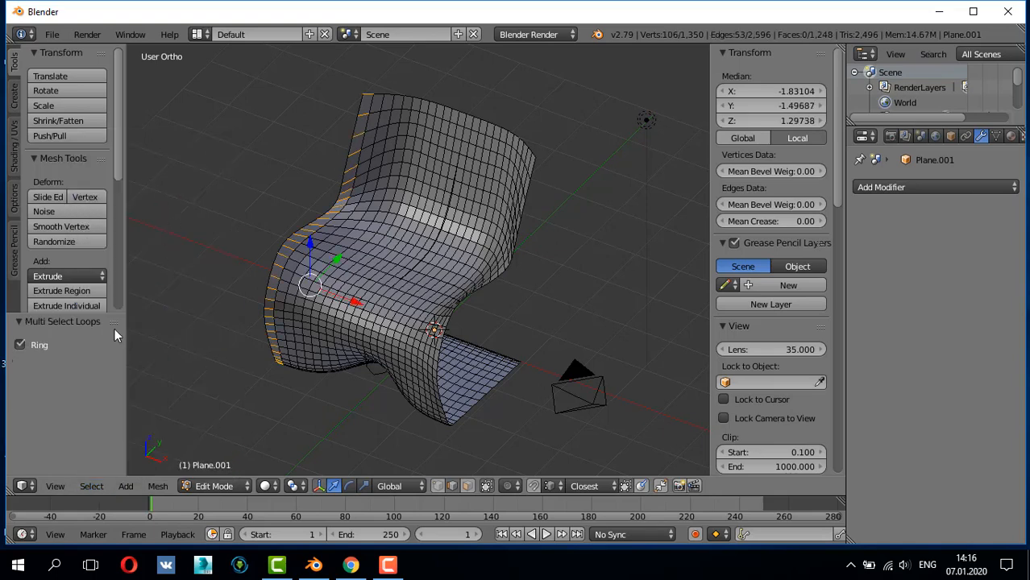
{"action": "key", "text": "ctrl+z"}
- Extend the alternating side edges to full edge loops across the seat and dissolve those edges
{"action": "left_click", "coordinate": [91, 488]}
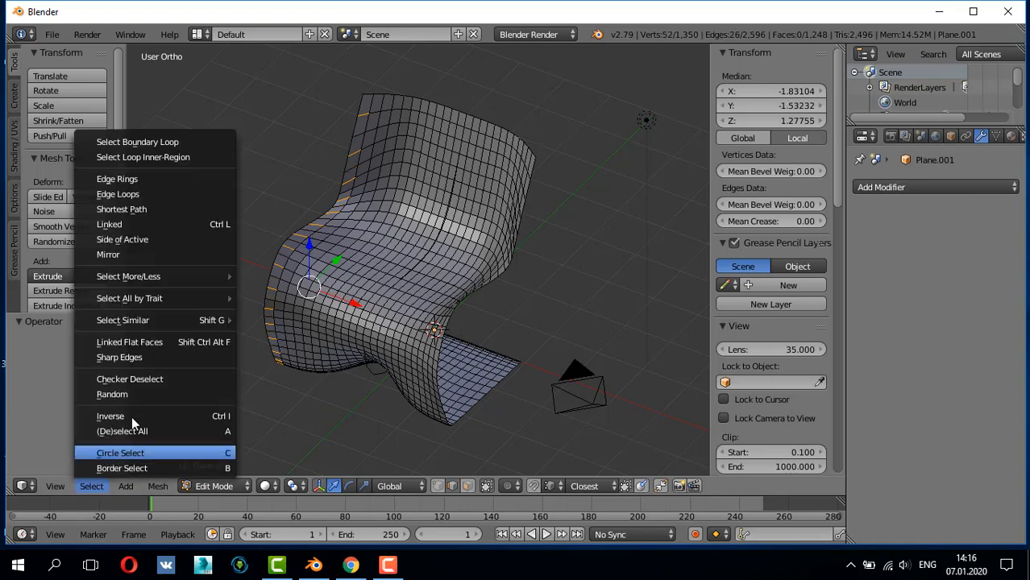
{"action": "left_click", "coordinate": [168, 196]}
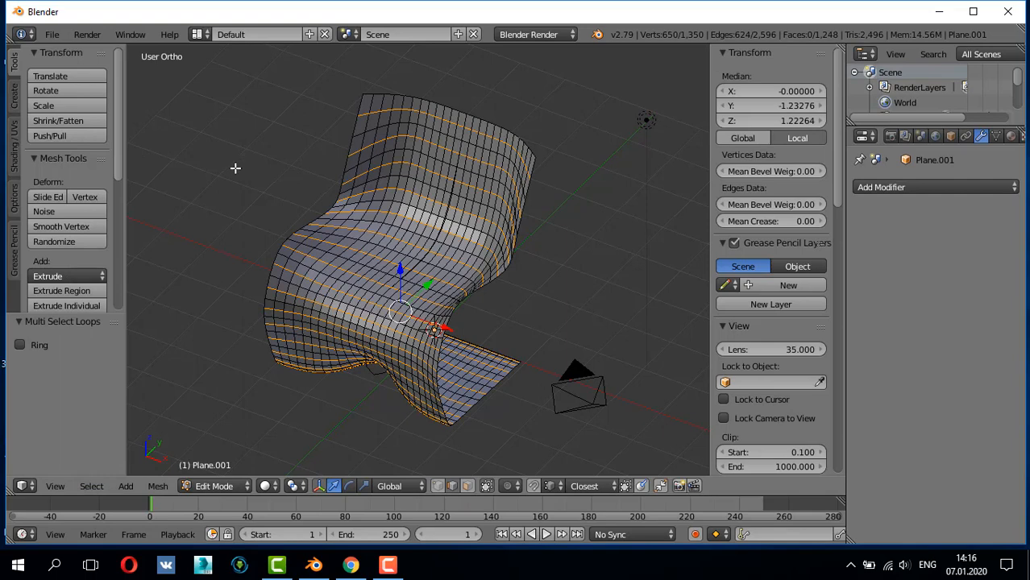
{"action": "key", "text": "x"}
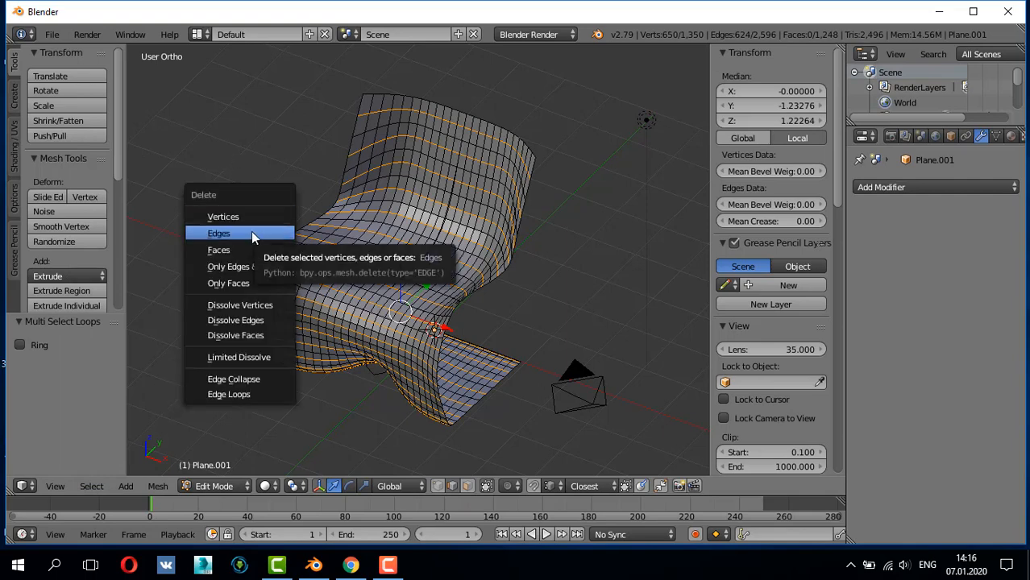
{"action": "left_click", "coordinate": [261, 321]}
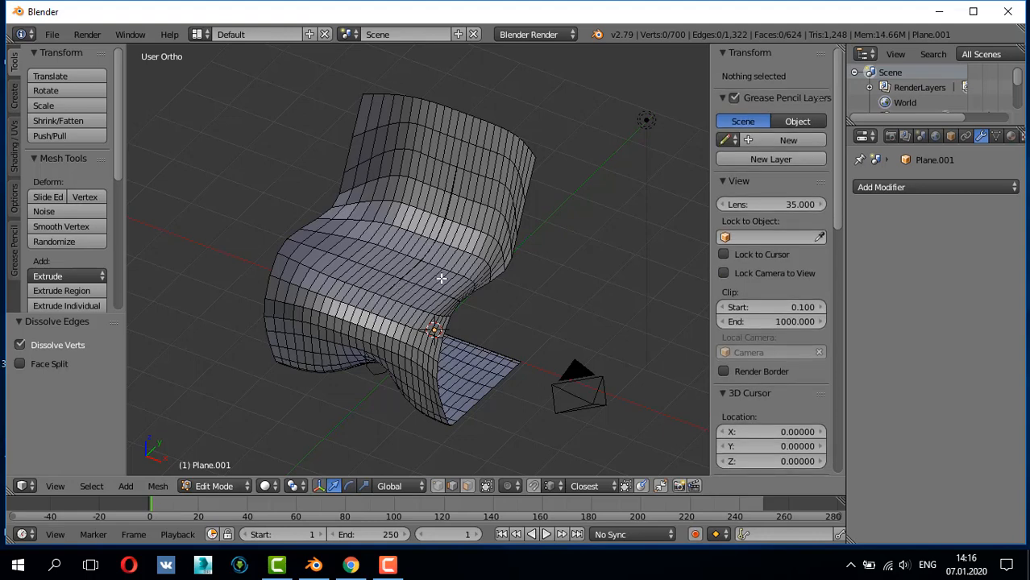
- Collapse the expanded 3D view property sections below Transform, from Grease Pencil Layers through Mesh Analysis
{"action": "left_click", "coordinate": [720, 180]}
{"action": "left_click", "coordinate": [717, 199]}
{"action": "left_click", "coordinate": [724, 218]}
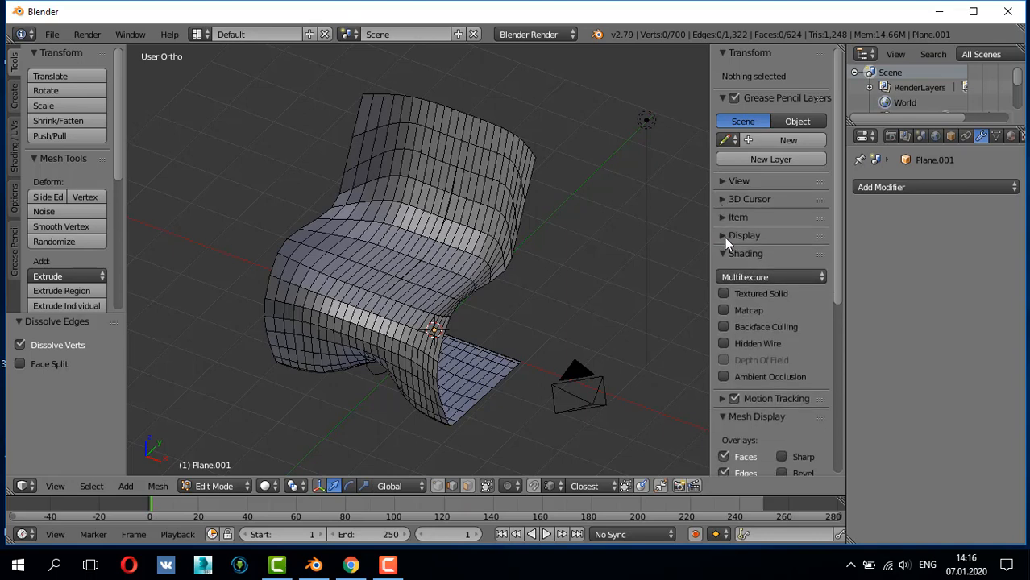
{"action": "left_click", "coordinate": [724, 255]}
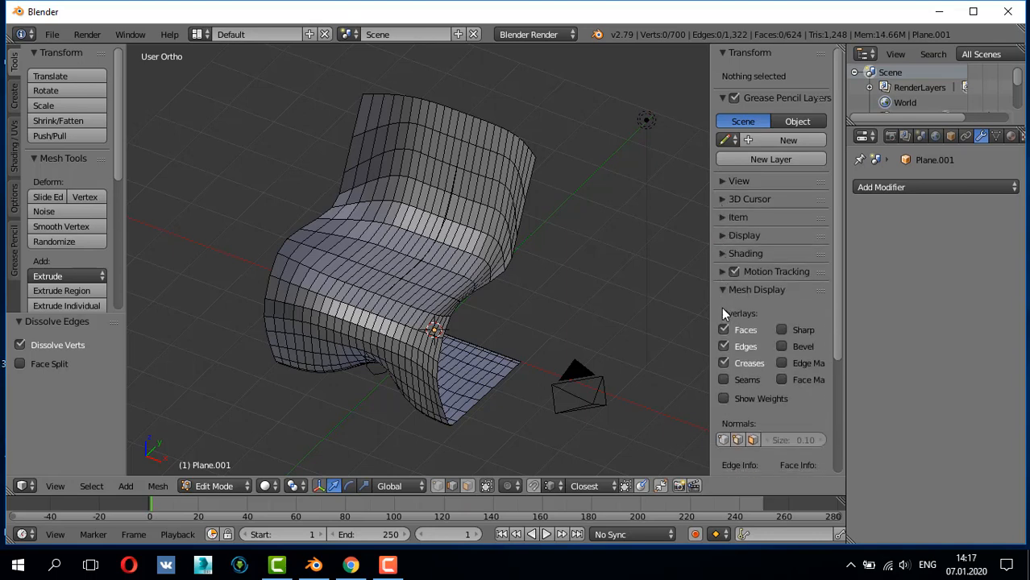
{"action": "left_click", "coordinate": [724, 290]}
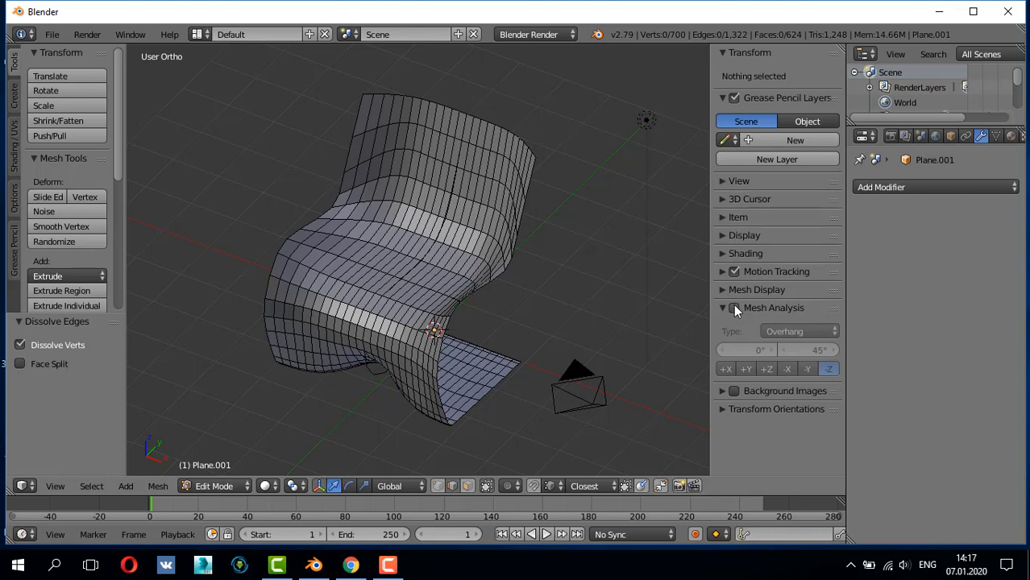
{"action": "left_click", "coordinate": [723, 310]}
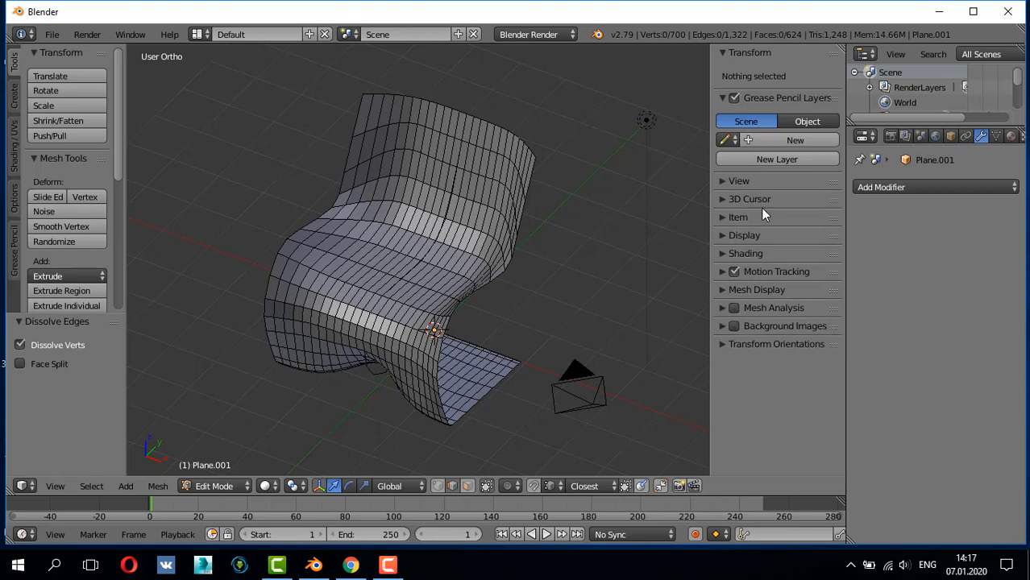
{"action": "left_click", "coordinate": [723, 100]}
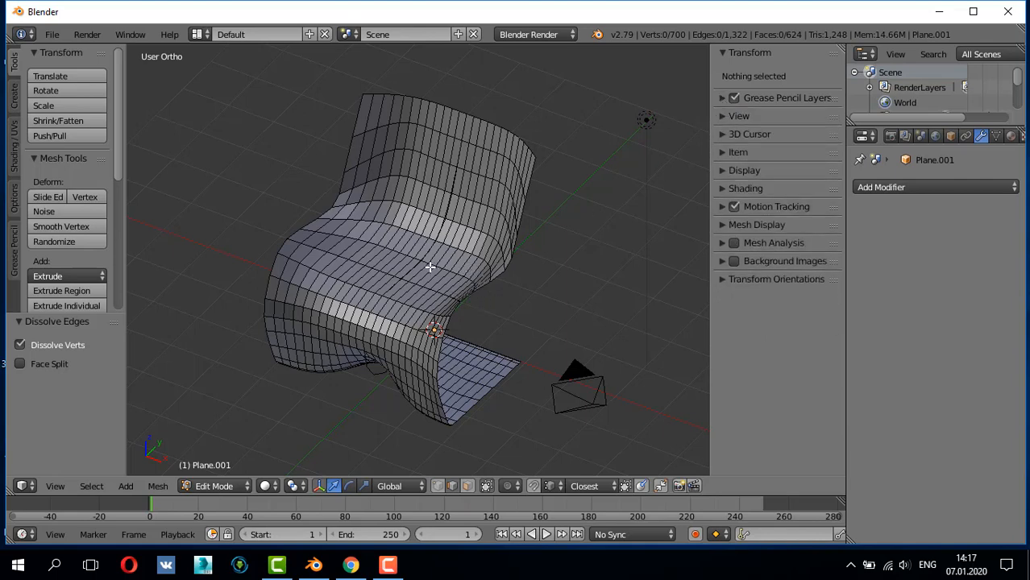
- Select the short top edge at the backrest's outer corner and extend the selection to its edge ring
{"action": "middle_click_drag", "start_coordinate": [428, 267], "coordinate": [414, 249]}
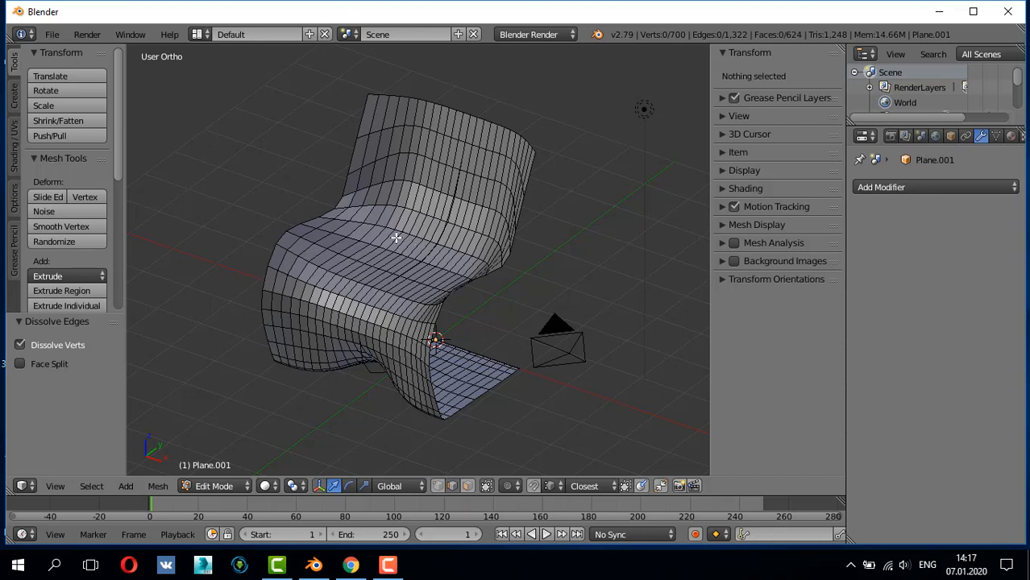
{"action": "right_click", "coordinate": [374, 92]}
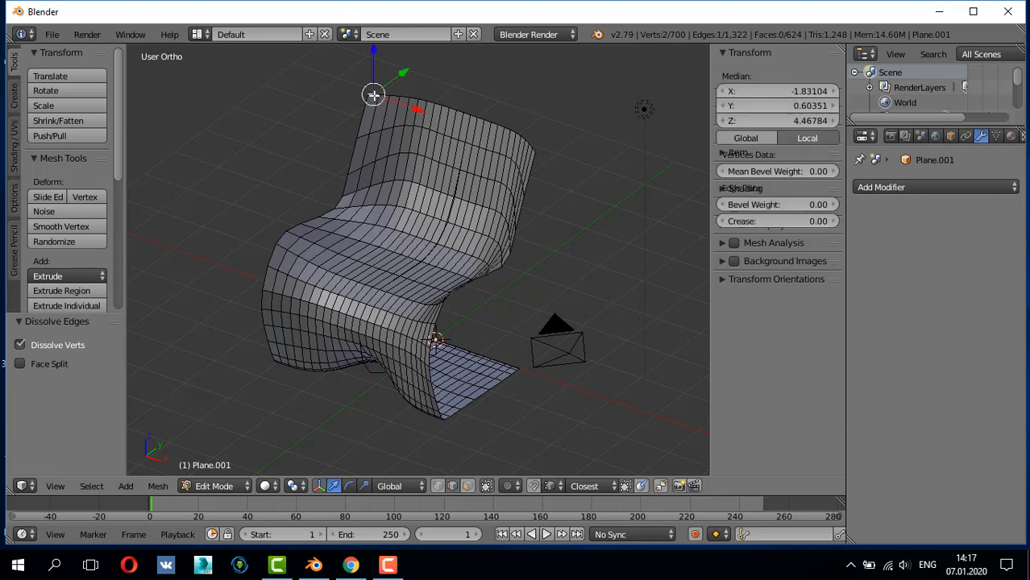
{"action": "left_click", "coordinate": [91, 486]}
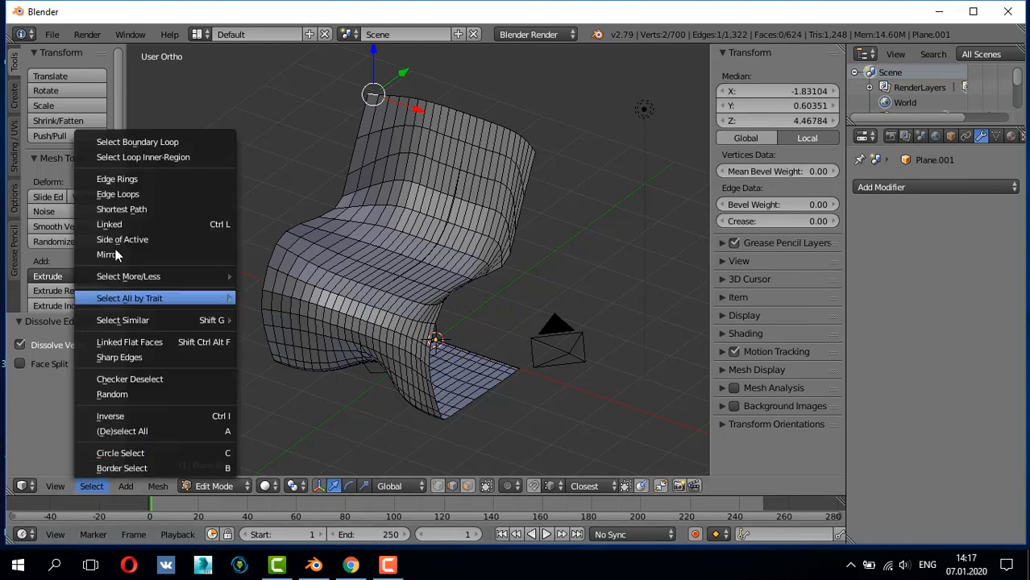
{"action": "left_click", "coordinate": [129, 180]}
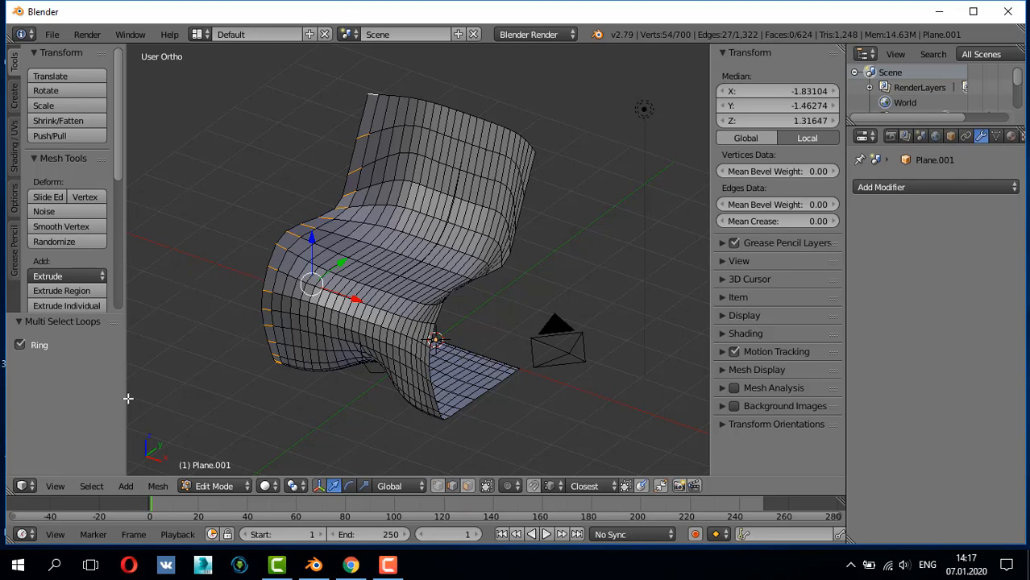
- Extend the side edge ring to full edge loops across the seat and delete them with Only Edges & Faces
{"action": "left_click", "coordinate": [101, 488]}
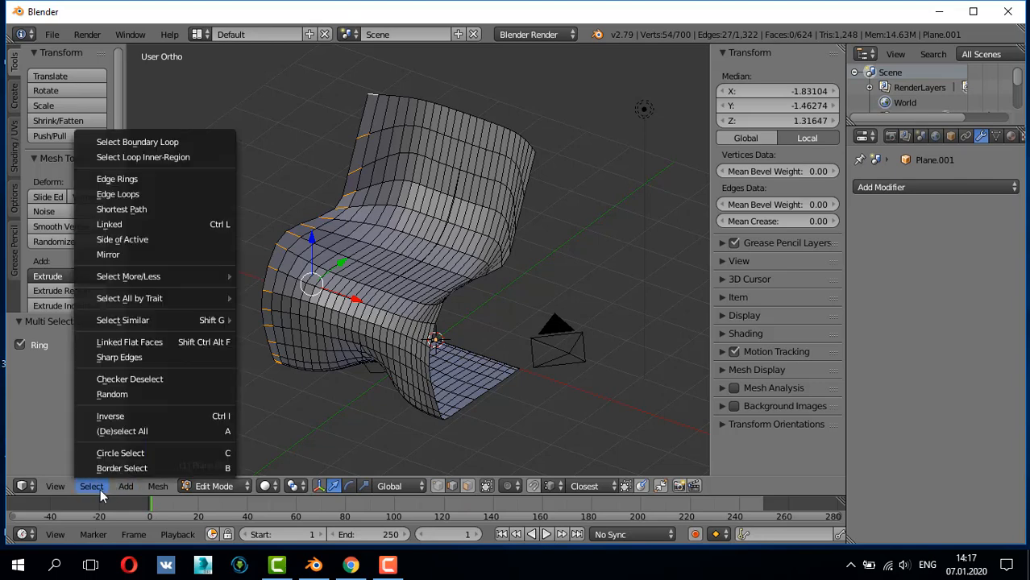
{"action": "left_click", "coordinate": [152, 195]}
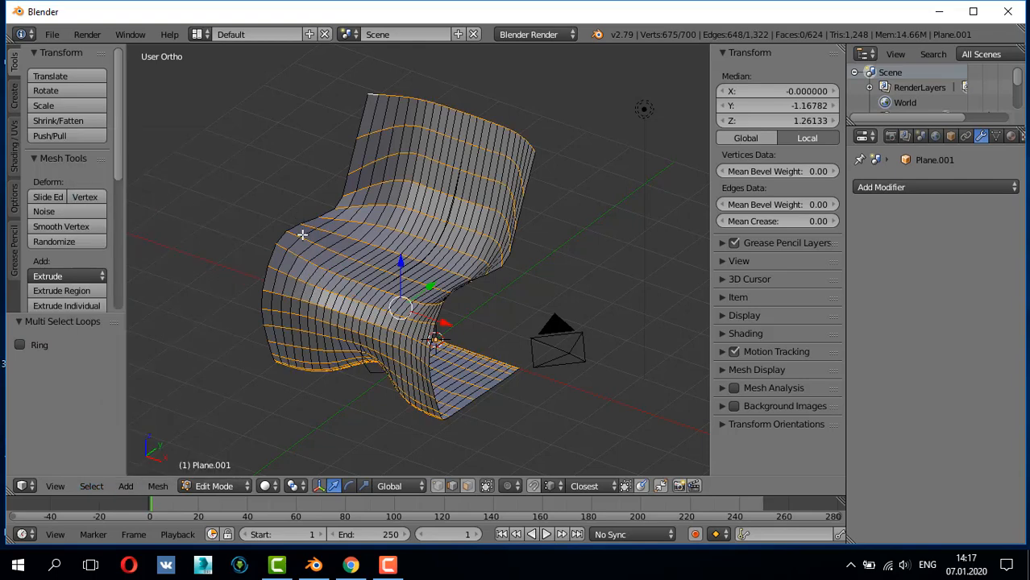
{"action": "key", "text": "x"}
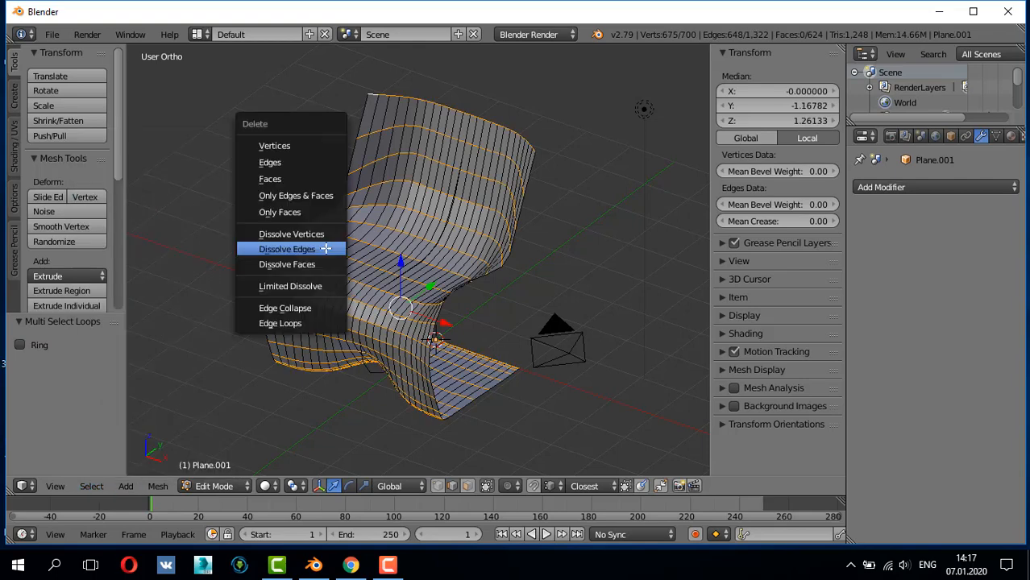
{"action": "left_click", "coordinate": [306, 198]}
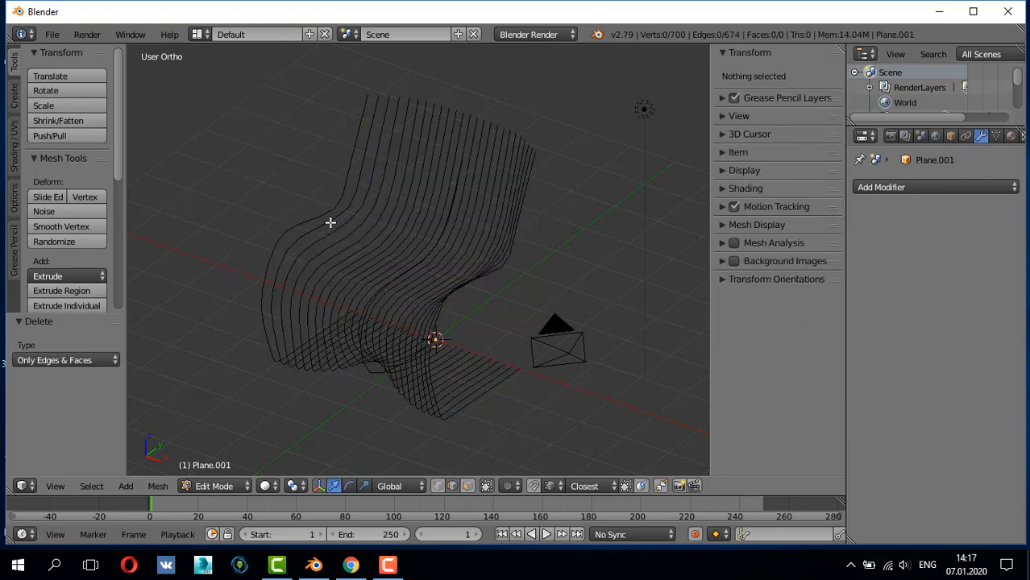
- Select all remaining lengthwise edges, return to Object Mode and convert the object to a curve with Curve from Mesh/Text
{"action": "mouse_move", "coordinate": [344, 230]}
{"action": "middle_mouse_down"}
{"action": "mouse_move", "coordinate": [393, 233]}
{"action": "mouse_move", "coordinate": [400, 200]}
{"action": "mouse_move", "coordinate": [393, 231]}
{"action": "mouse_move", "coordinate": [354, 253]}
{"action": "mouse_move", "coordinate": [345, 244]}
{"action": "middle_mouse_up"}
{"action": "key", "text": "a"}
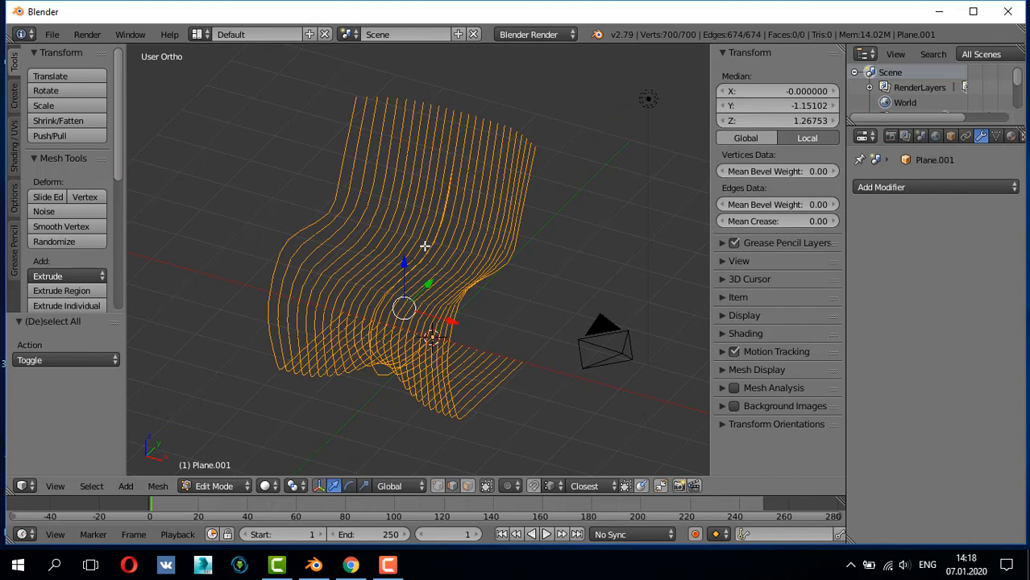
{"action": "key", "text": "Tab"}
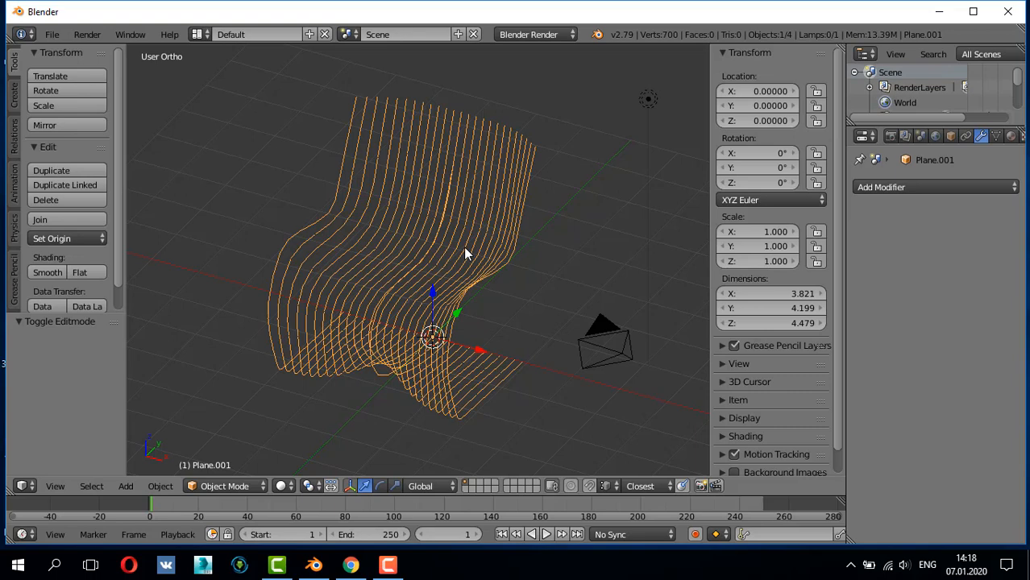
{"action": "key", "text": "alt+c"}
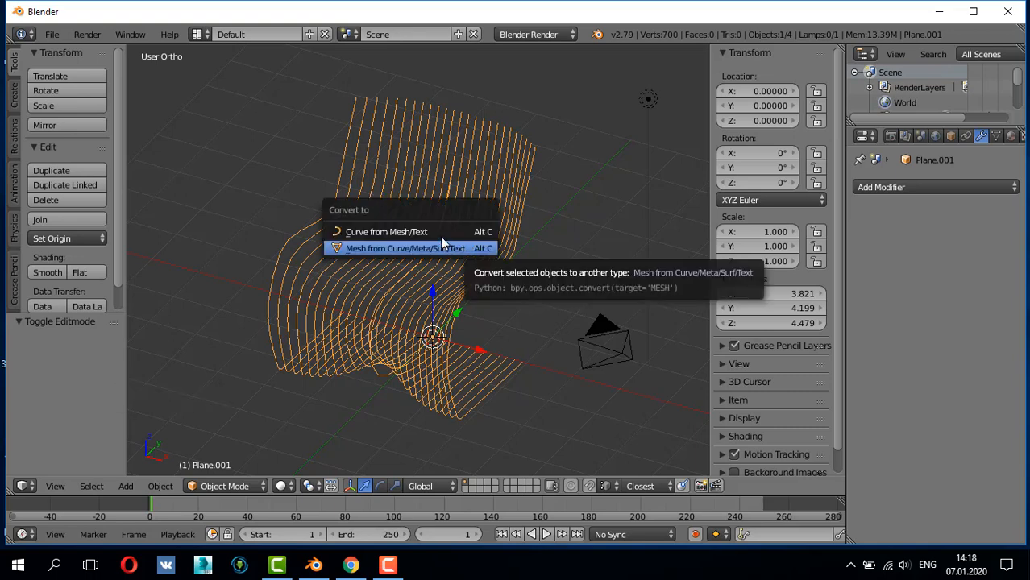
{"action": "left_click", "coordinate": [439, 233]}
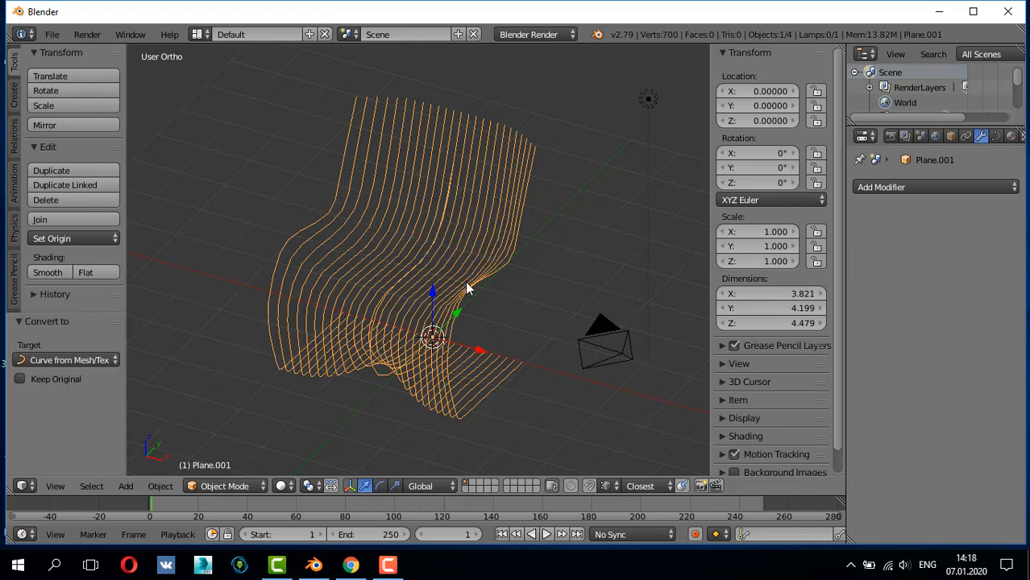
- In Edit Mode from the front view, select a top point on each curve with opposite-facing normals and switch those curves' direction
{"action": "key", "text": "Tab"}
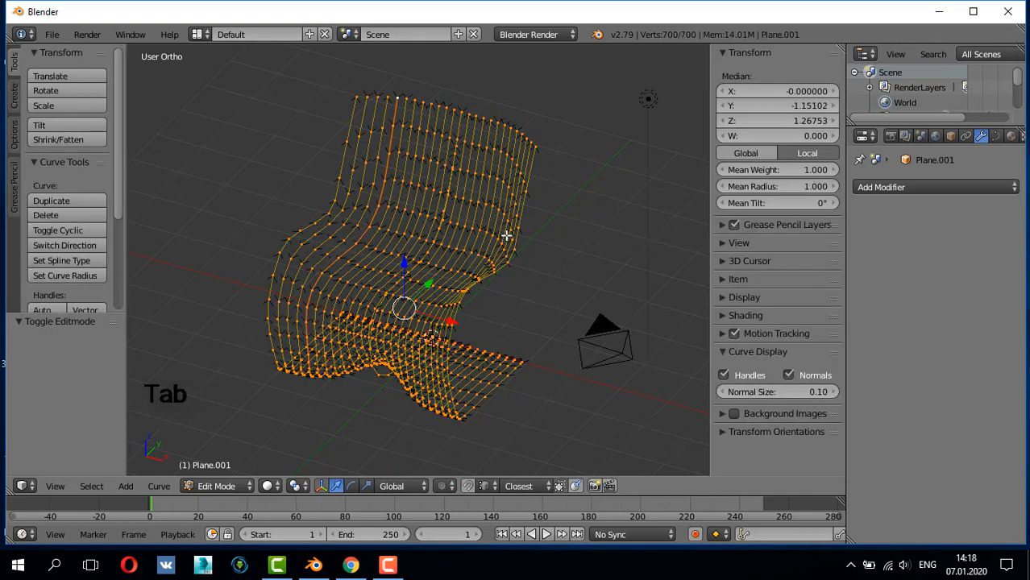
{"action": "key", "text": "KP_1"}
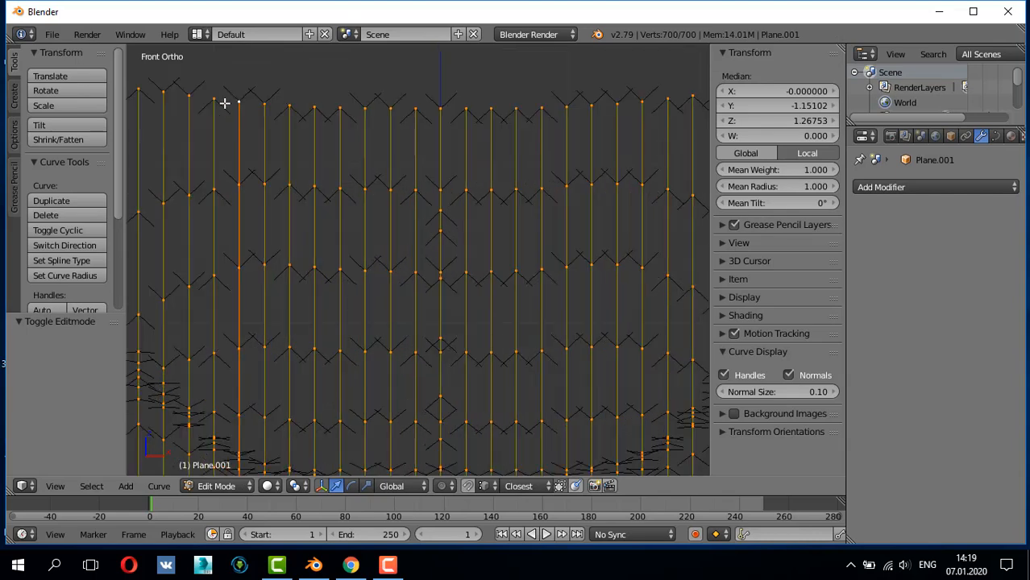
{"action": "scroll", "coordinate": [224, 105], "scroll_direction": "up", "scroll_amount": 2}
{"action": "right_click", "coordinate": [163, 93]}
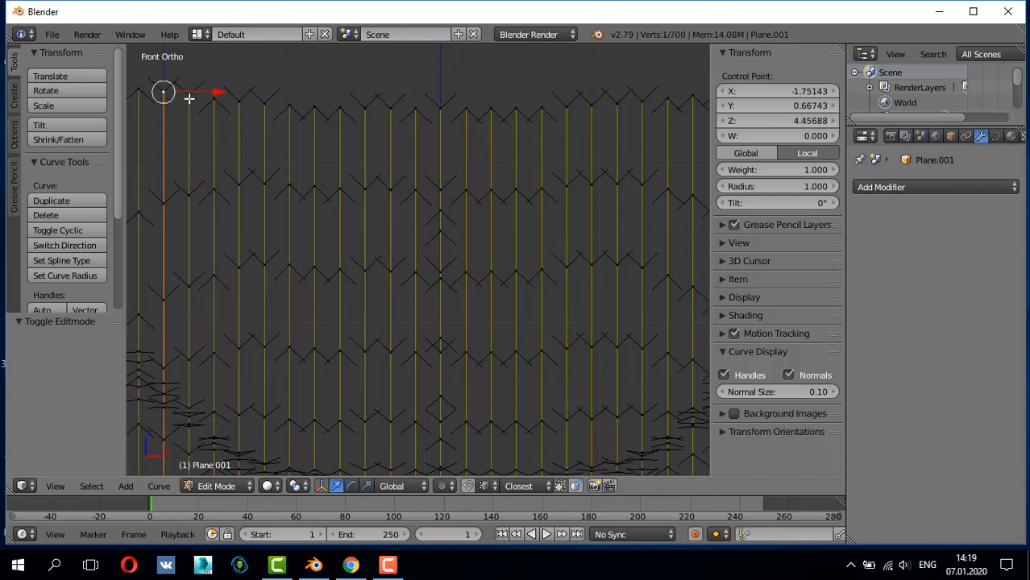
{"action": "right_click", "coordinate": [188, 96], "text": "shift"}
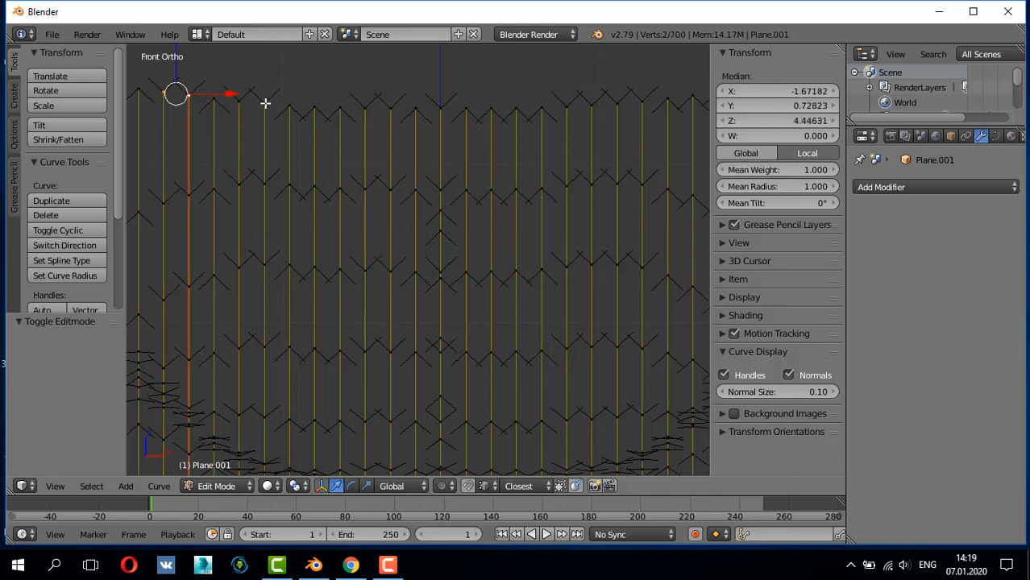
{"action": "right_click", "coordinate": [267, 104], "text": "shift"}
{"action": "right_click", "coordinate": [238, 102], "text": "shift"}
{"action": "right_click", "coordinate": [239, 103], "text": "shift"}
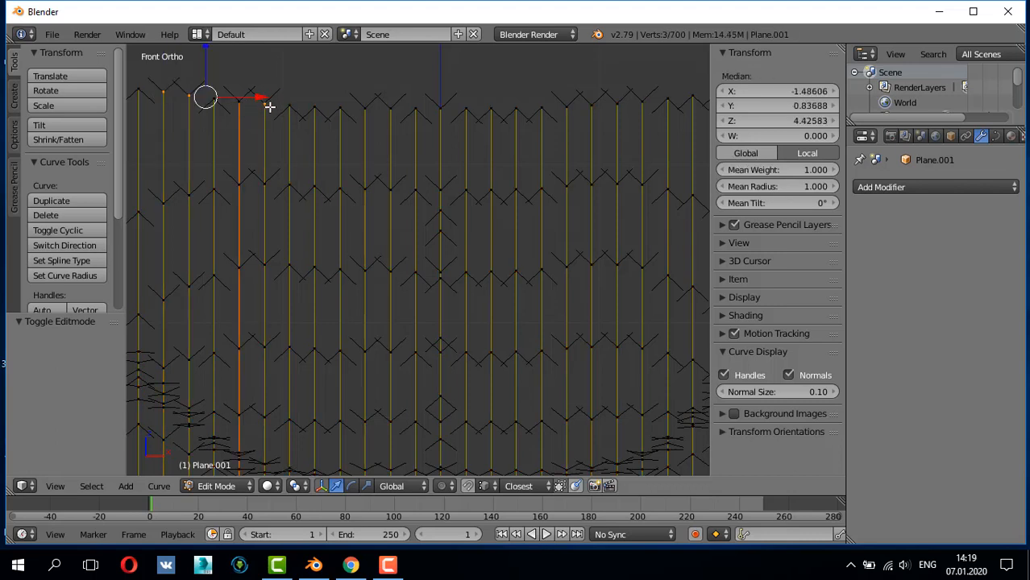
{"action": "right_click", "coordinate": [365, 107], "text": "shift"}
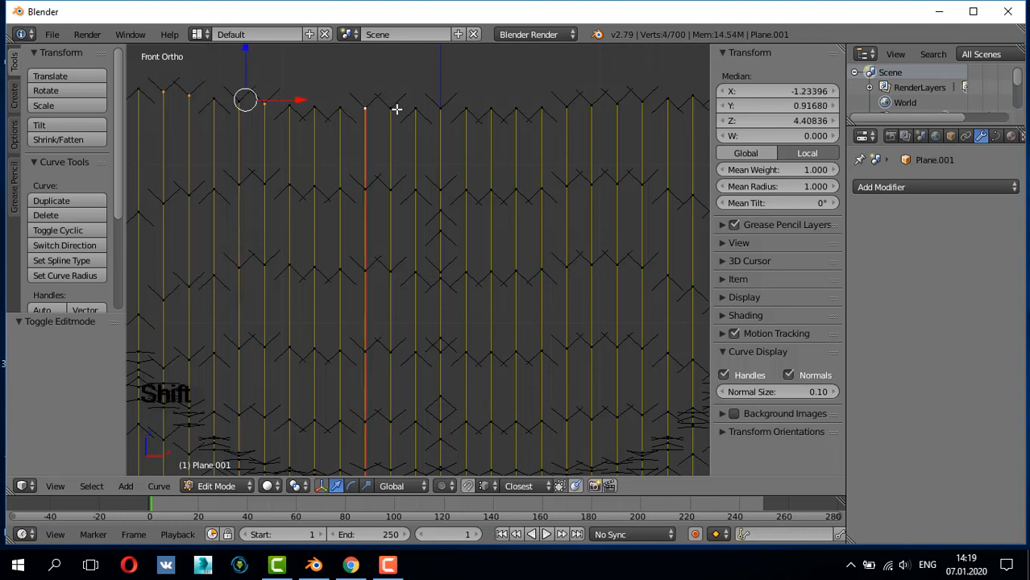
{"action": "right_click", "coordinate": [391, 110], "text": "shift"}
{"action": "right_click", "coordinate": [441, 109], "text": "shift"}
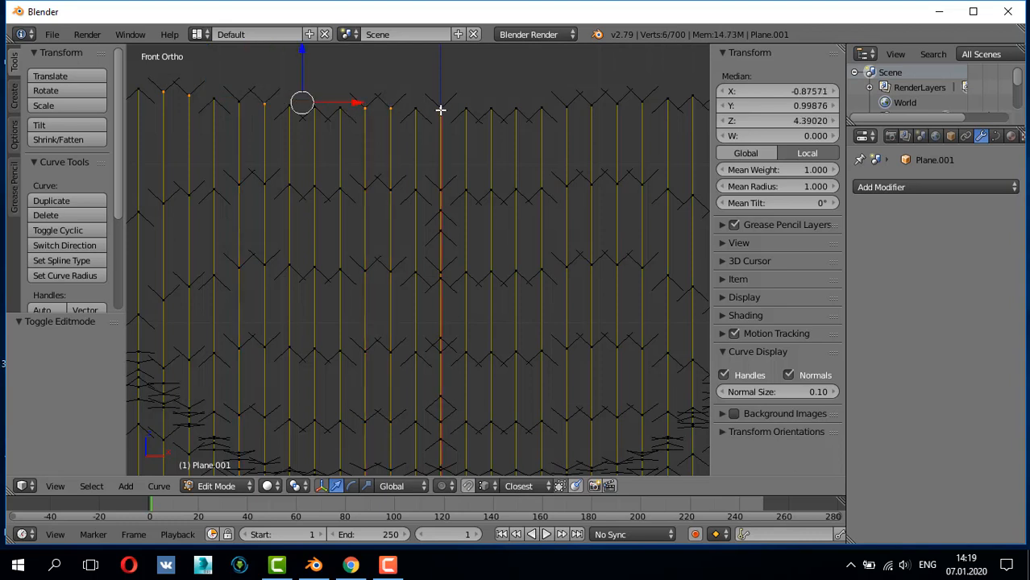
{"action": "right_click", "coordinate": [566, 108], "text": "shift"}
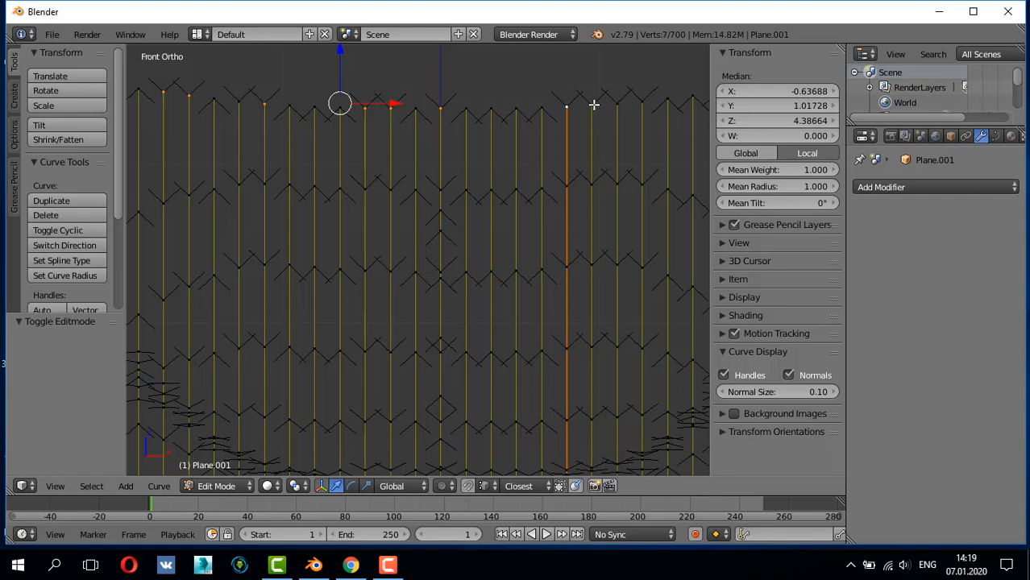
{"action": "right_click", "coordinate": [591, 106], "text": "shift"}
{"action": "right_click", "coordinate": [617, 106], "text": "shift"}
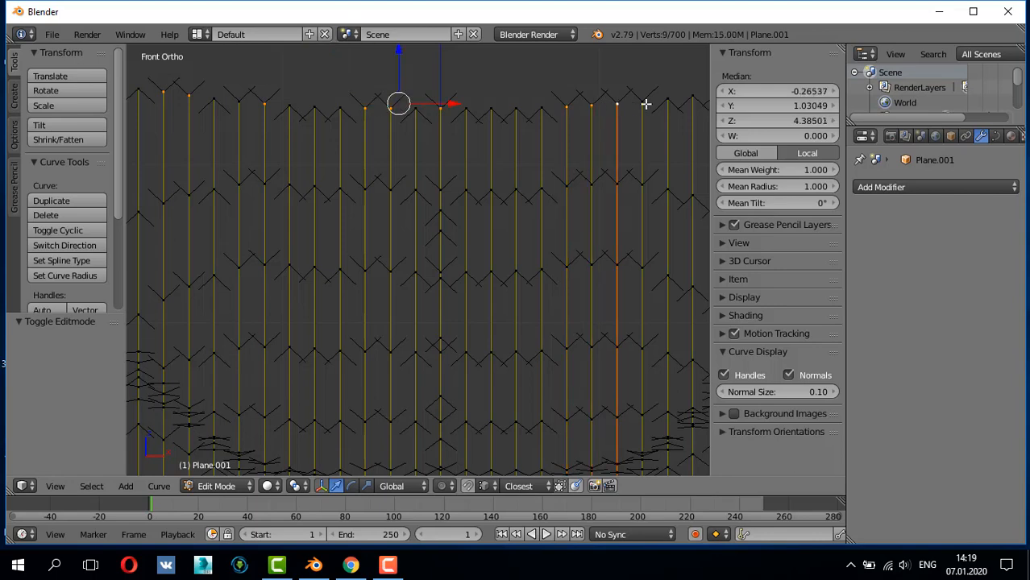
{"action": "right_click", "coordinate": [643, 102], "text": "shift"}
{"action": "middle_click_drag", "start_coordinate": [646, 122], "coordinate": [545, 132], "text": "shift"}
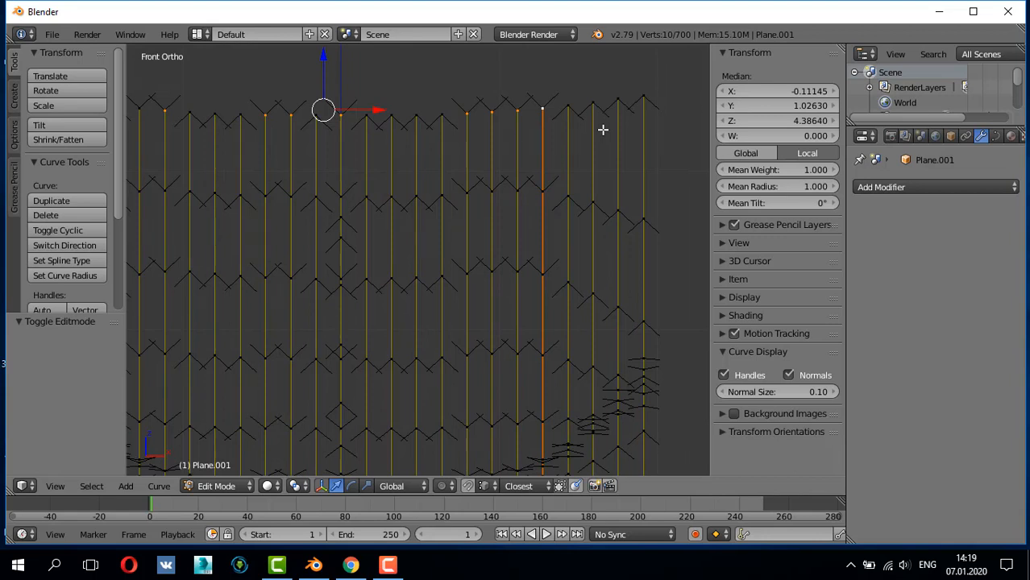
{"action": "left_click", "coordinate": [76, 244]}
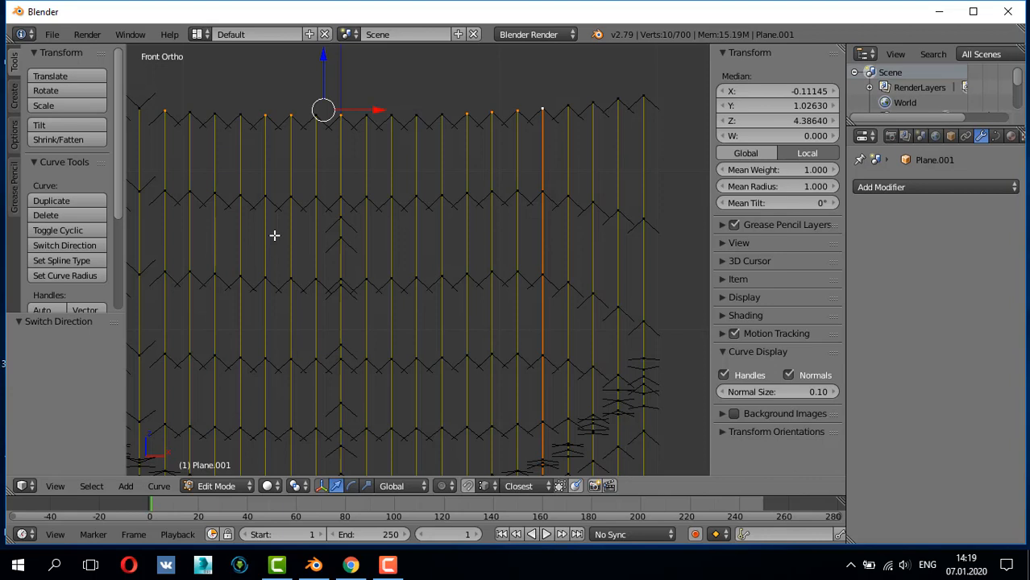
- Switch the direction of the single remaining curve whose normals point opposite to its neighbours
{"action": "middle_click_drag", "start_coordinate": [274, 235], "coordinate": [316, 241], "text": "shift"}
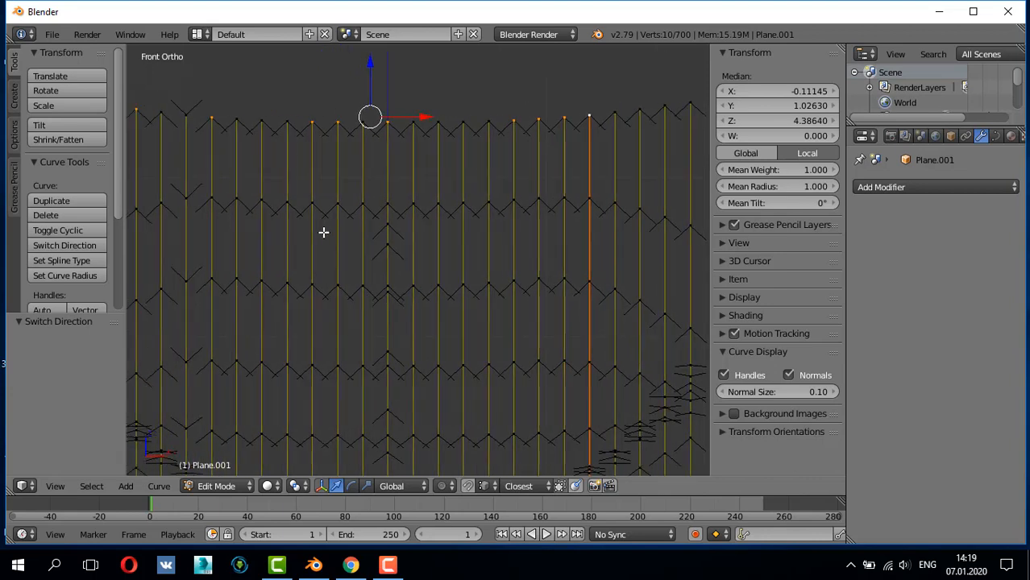
{"action": "right_click", "coordinate": [184, 114]}
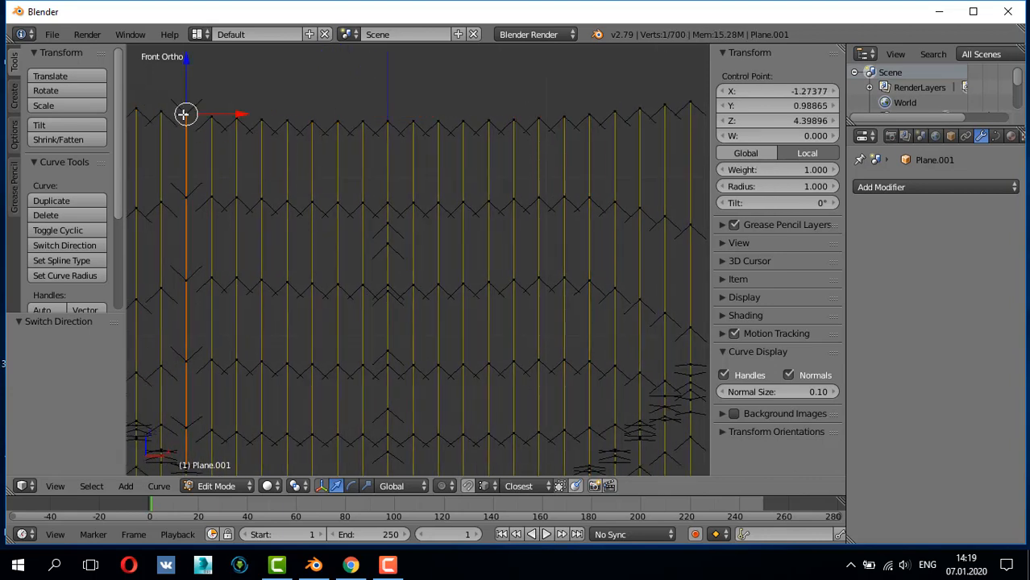
{"action": "left_click", "coordinate": [82, 245]}
{"action": "middle_click_drag", "start_coordinate": [272, 194], "coordinate": [196, 217]}
{"action": "key", "text": "KP_1"}
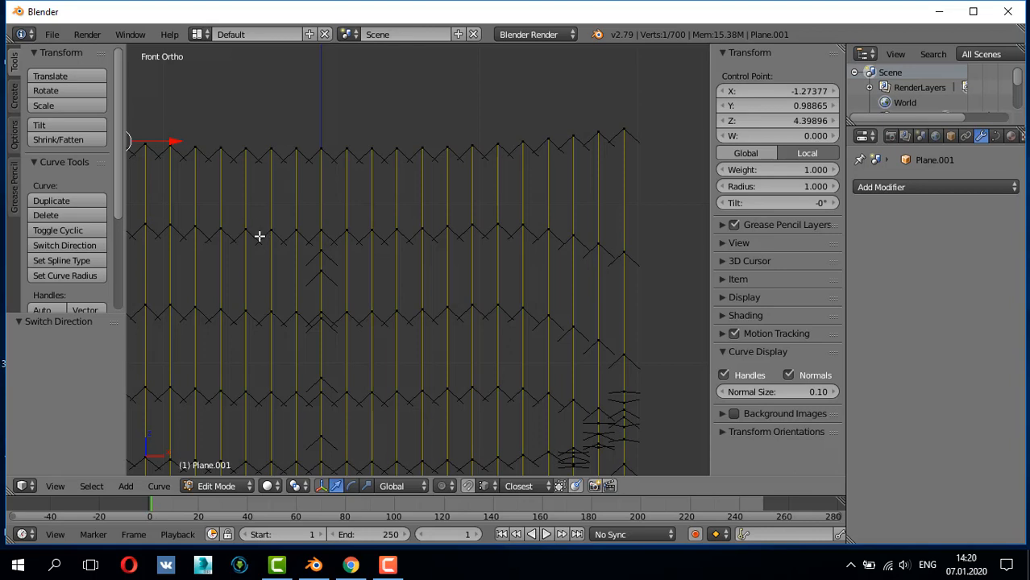
- Select all curve points, set their spline type to Bezier and their handle type to Automatic
{"action": "middle_click_drag", "start_coordinate": [272, 214], "coordinate": [277, 280]}
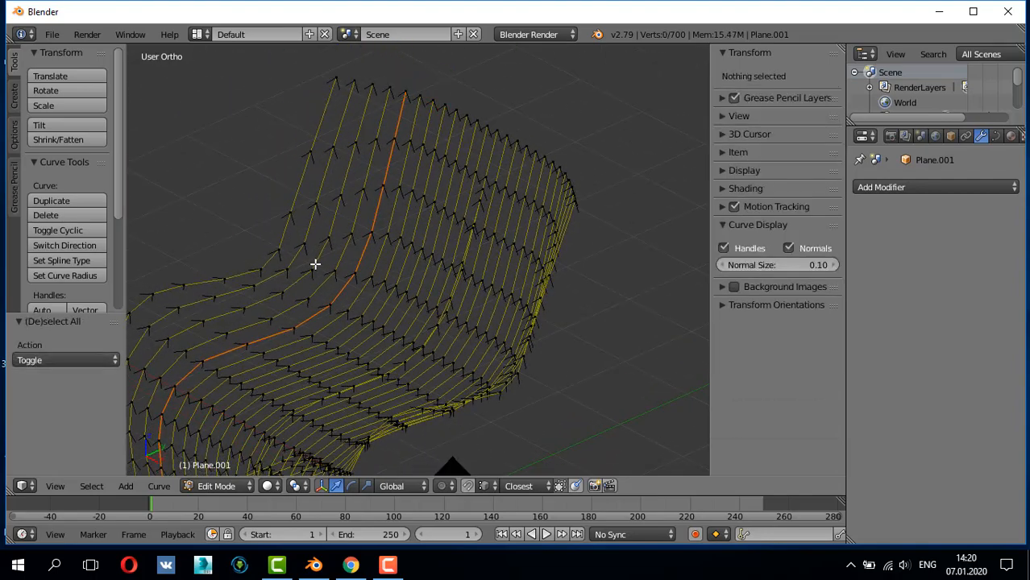
{"action": "scroll", "coordinate": [318, 262], "scroll_direction": "down", "scroll_amount": 1}
{"action": "key", "text": "Tab"}
{"action": "key", "text": "Tab"}
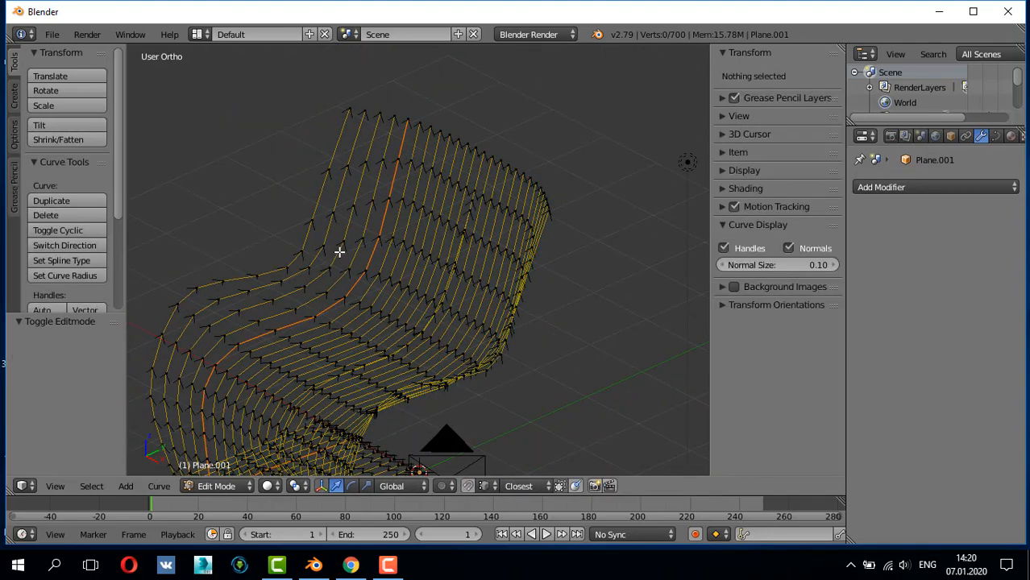
{"action": "middle_click_drag", "start_coordinate": [343, 255], "coordinate": [388, 228], "text": "shift"}
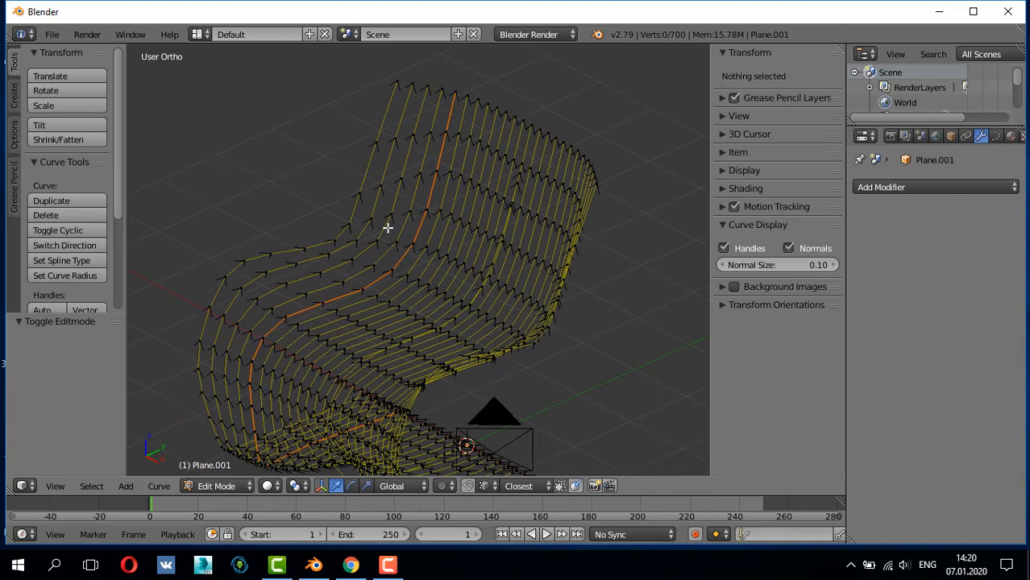
{"action": "scroll", "coordinate": [388, 228], "scroll_direction": "up", "scroll_amount": 2}
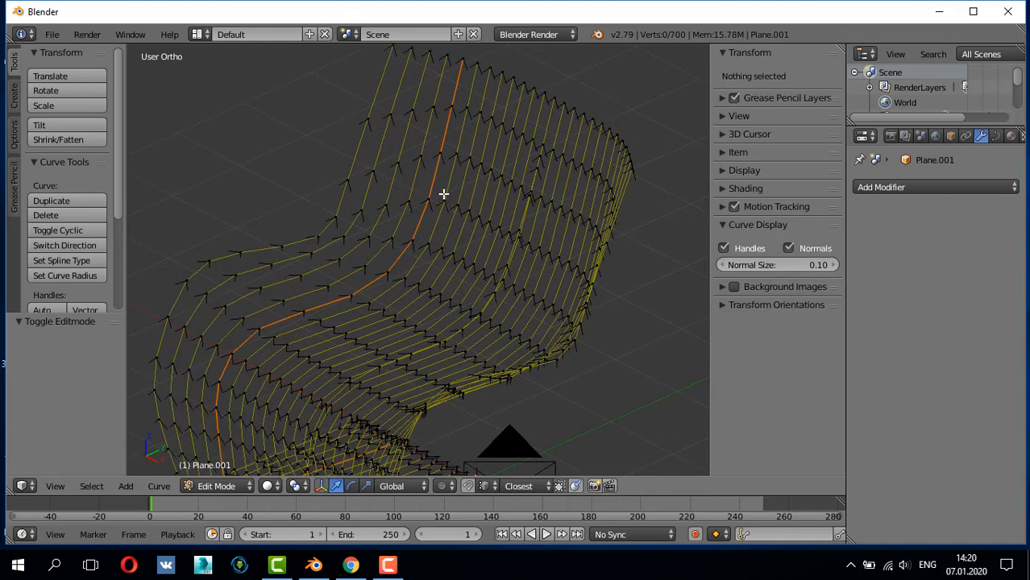
{"action": "key", "text": "a"}
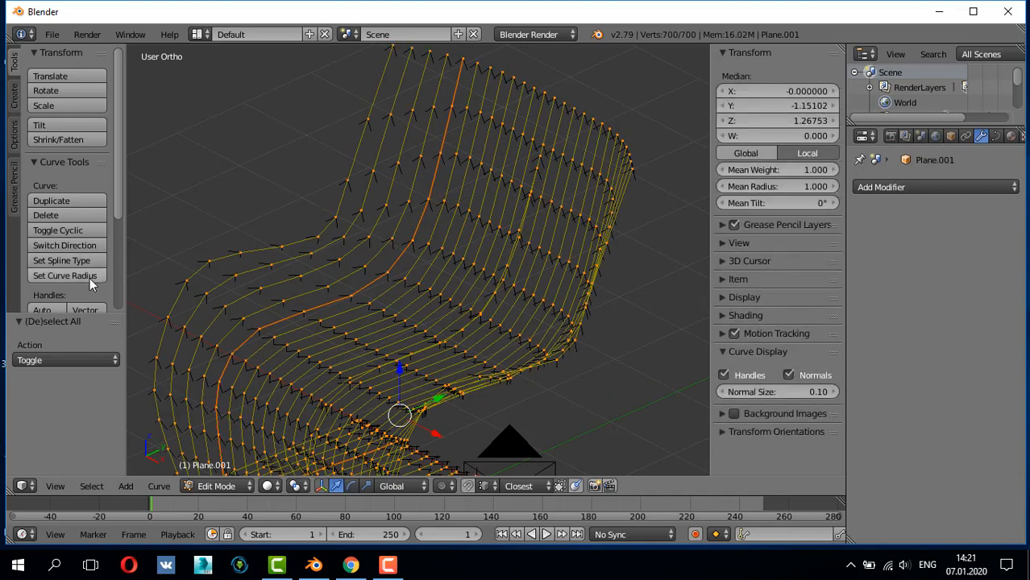
{"action": "left_click", "coordinate": [64, 276]}
{"action": "left_click", "coordinate": [61, 261]}
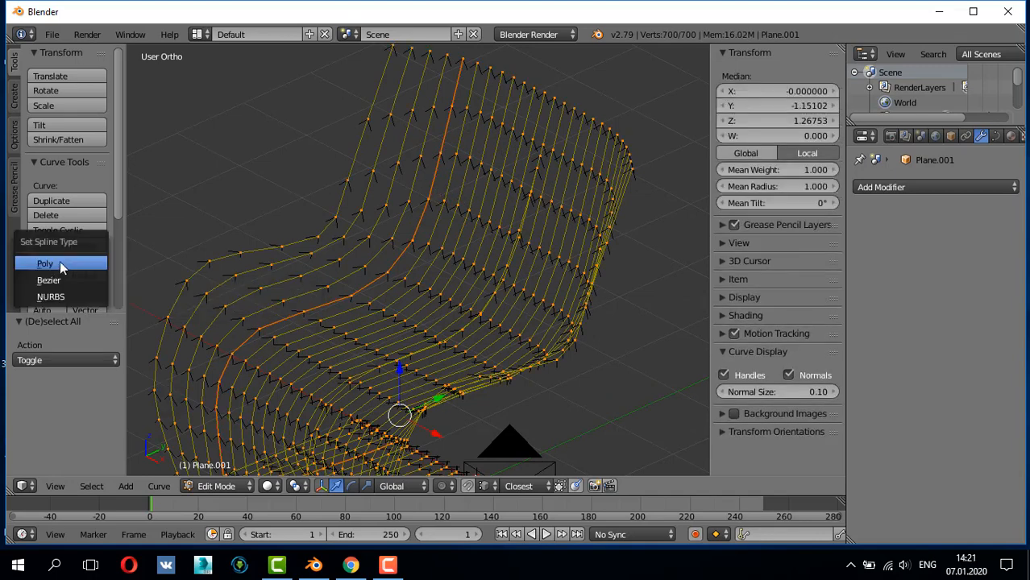
{"action": "left_click", "coordinate": [64, 280]}
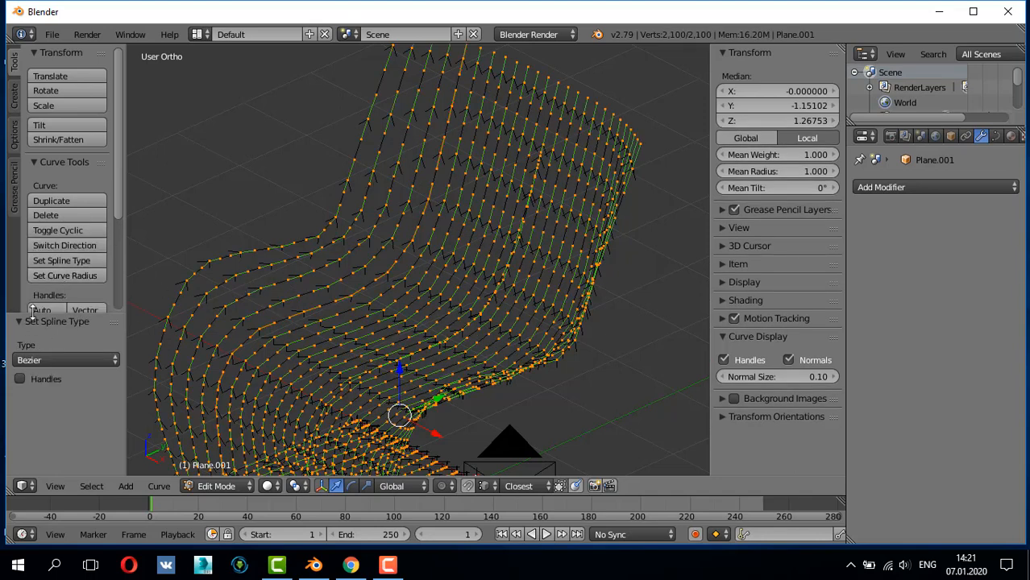
{"action": "scroll", "coordinate": [68, 275], "scroll_direction": "down", "scroll_amount": 1}
{"action": "left_click", "coordinate": [47, 282]}
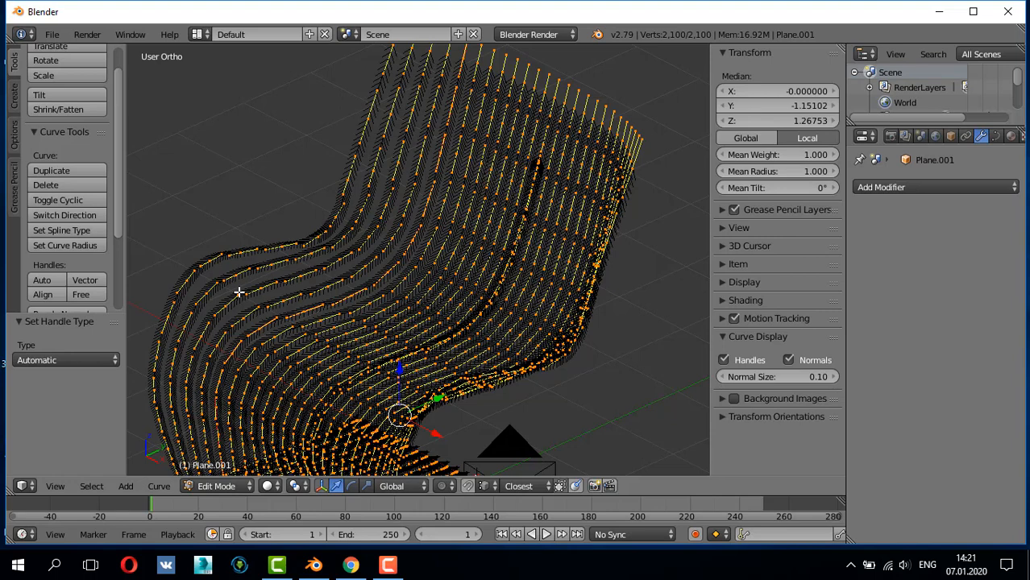
- Apply Smooth to all the selected curve points and return to Object Mode
{"action": "key", "text": "KP_3"}
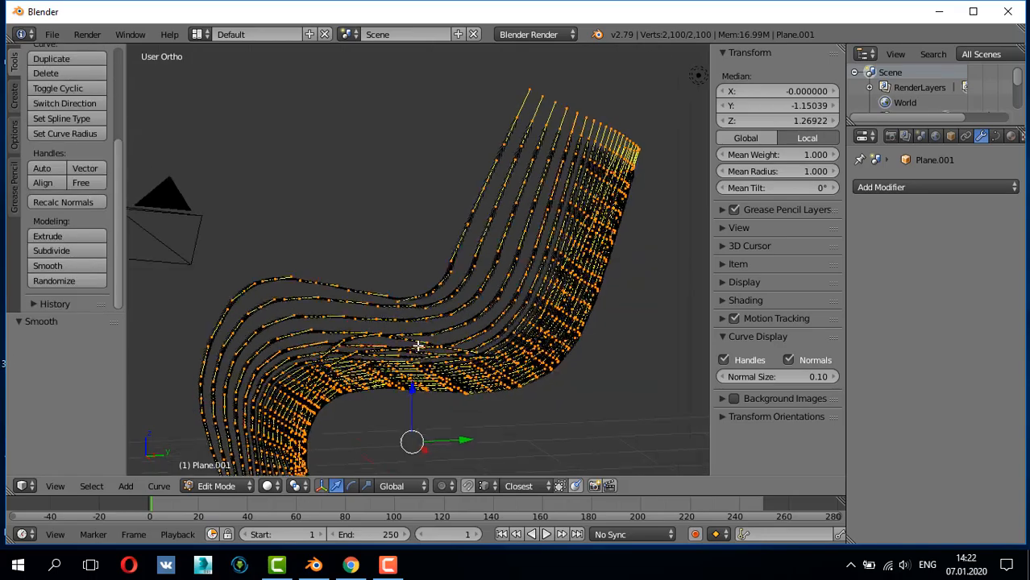
{"action": "mouse_move", "coordinate": [418, 345]}
{"action": "middle_mouse_down"}
{"action": "mouse_move", "coordinate": [440, 361]}
{"action": "mouse_move", "coordinate": [416, 329]}
{"action": "mouse_move", "coordinate": [419, 355]}
{"action": "middle_mouse_up"}
{"action": "key", "text": "Tab"}
{"action": "scroll", "coordinate": [439, 340], "scroll_direction": "down", "scroll_amount": 1}
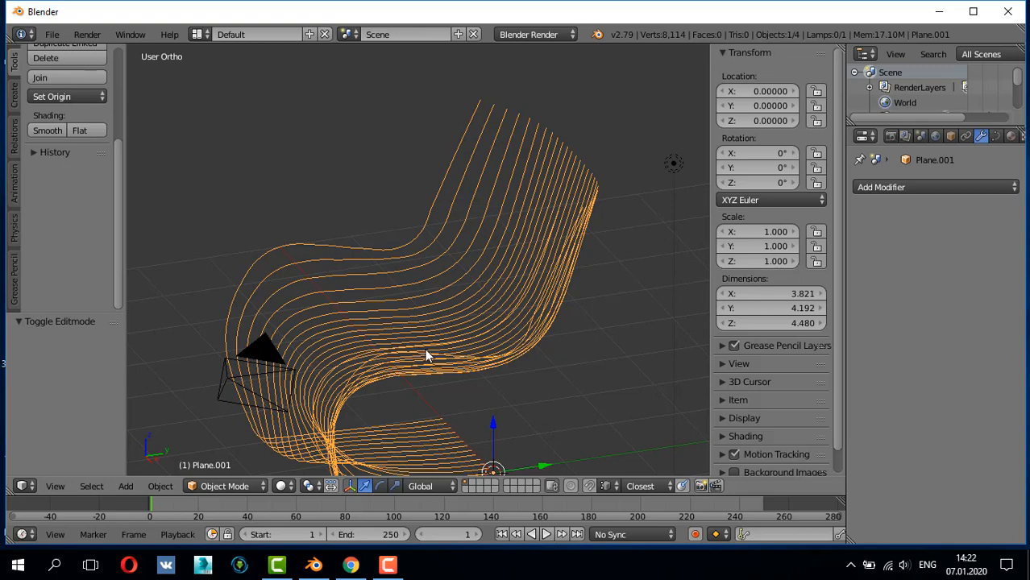
- In the curve's shape settings, reduce the Preview U resolution to 2
{"action": "left_click", "coordinate": [995, 137]}
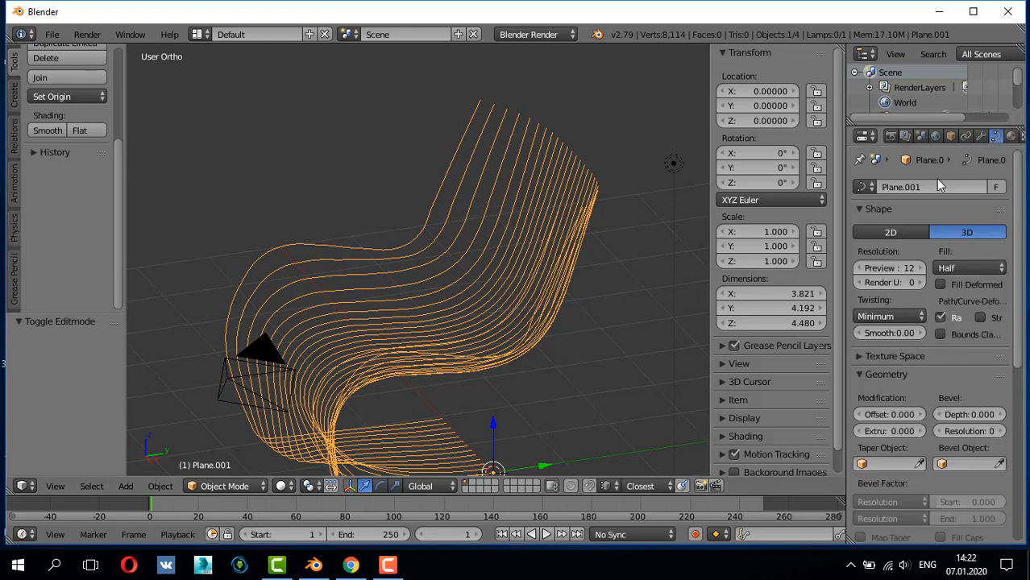
{"action": "left_click", "coordinate": [861, 268]}
{"action": "left_click", "coordinate": [861, 268]}
{"action": "left_click", "coordinate": [861, 268]}
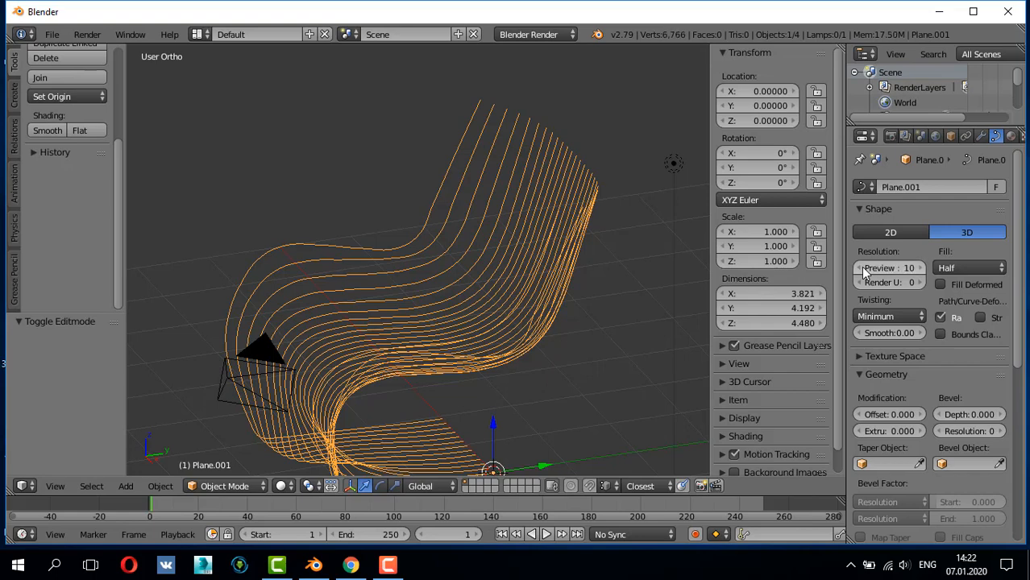
{"action": "left_click", "coordinate": [861, 268]}
{"action": "left_click", "coordinate": [861, 268]}
{"action": "left_click", "coordinate": [861, 268]}
{"action": "left_click", "coordinate": [861, 269]}
{"action": "left_click", "coordinate": [861, 269]}
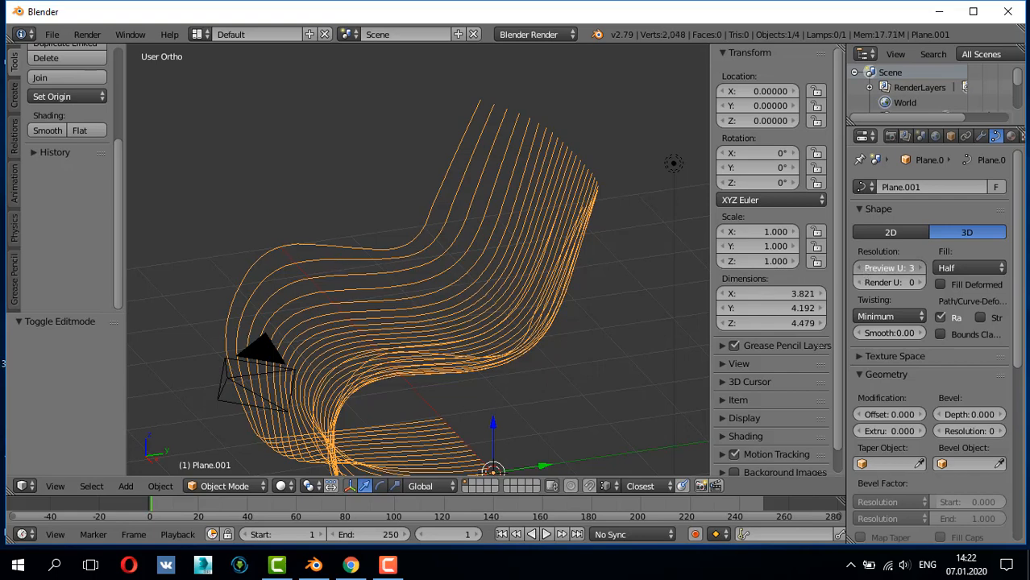
{"action": "left_click", "coordinate": [861, 269]}
{"action": "left_click", "coordinate": [861, 268]}
{"action": "left_click", "coordinate": [861, 268]}
{"action": "left_click", "coordinate": [920, 269]}
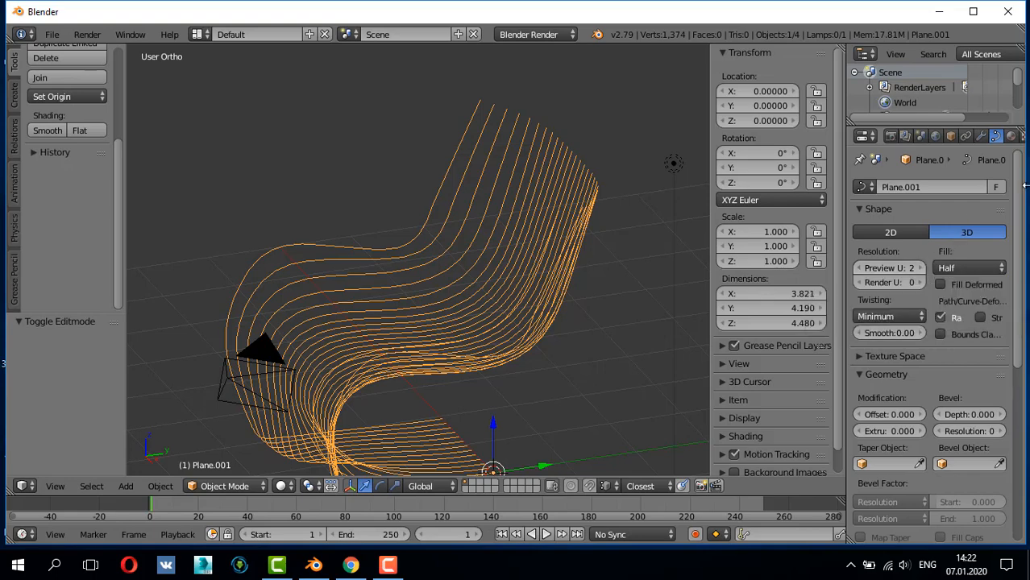
- Set the curve's fill mode to Front and its bevel depth to 0.100 to give the curves width
{"action": "left_click", "coordinate": [971, 266]}
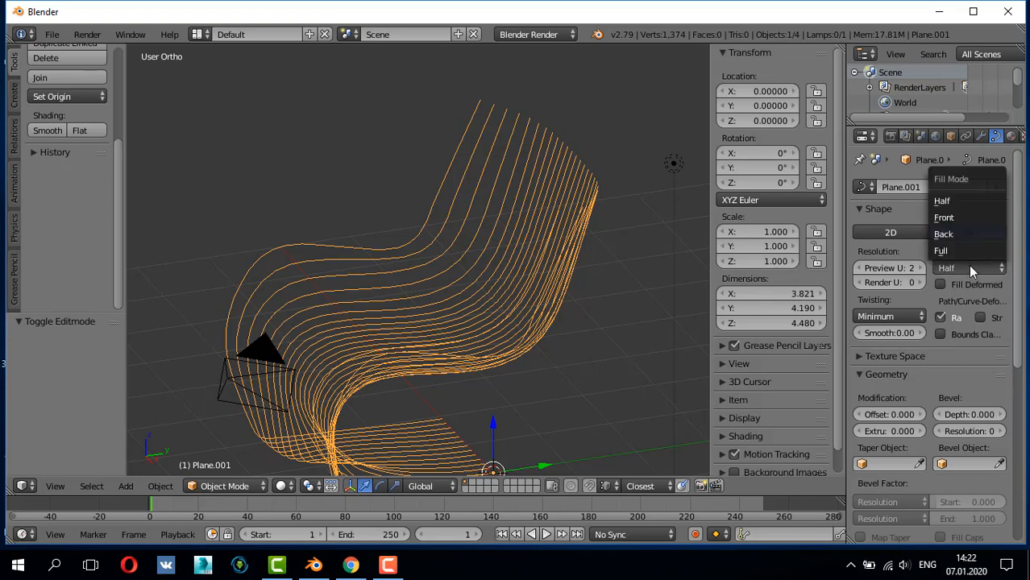
{"action": "left_click", "coordinate": [957, 223]}
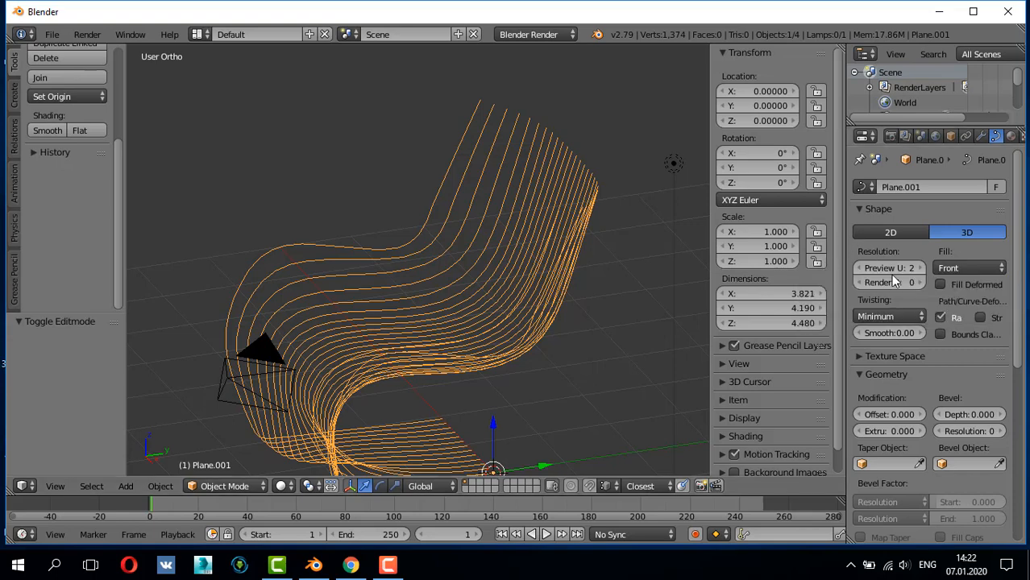
{"action": "left_click_drag", "start_coordinate": [990, 415], "coordinate": [1029, 415]}
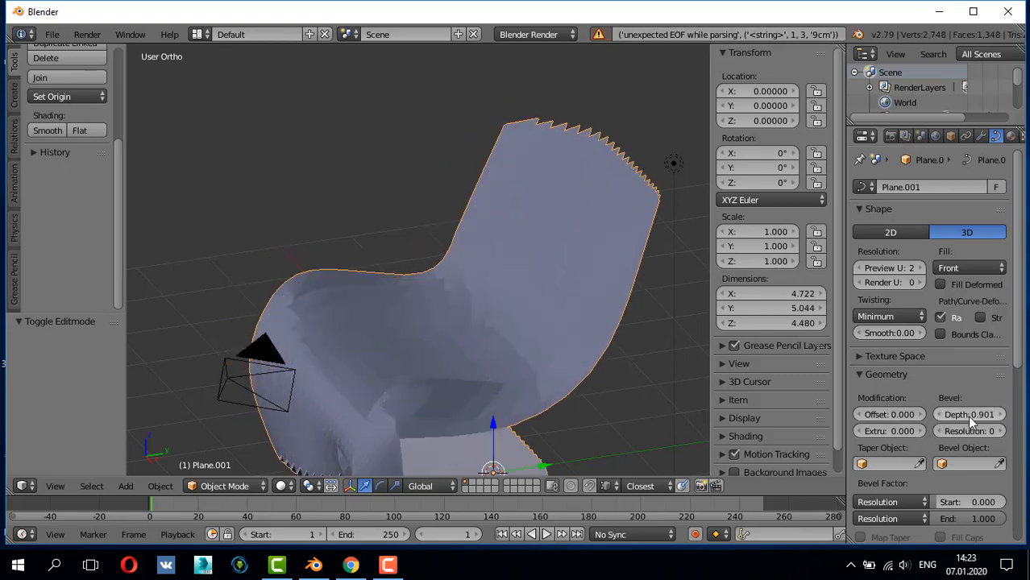
{"action": "left_click_drag", "start_coordinate": [951, 416], "coordinate": [874, 416]}
{"action": "left_click_drag", "start_coordinate": [964, 415], "coordinate": [959, 414]}
{"action": "middle_click_drag", "start_coordinate": [558, 315], "coordinate": [680, 303]}
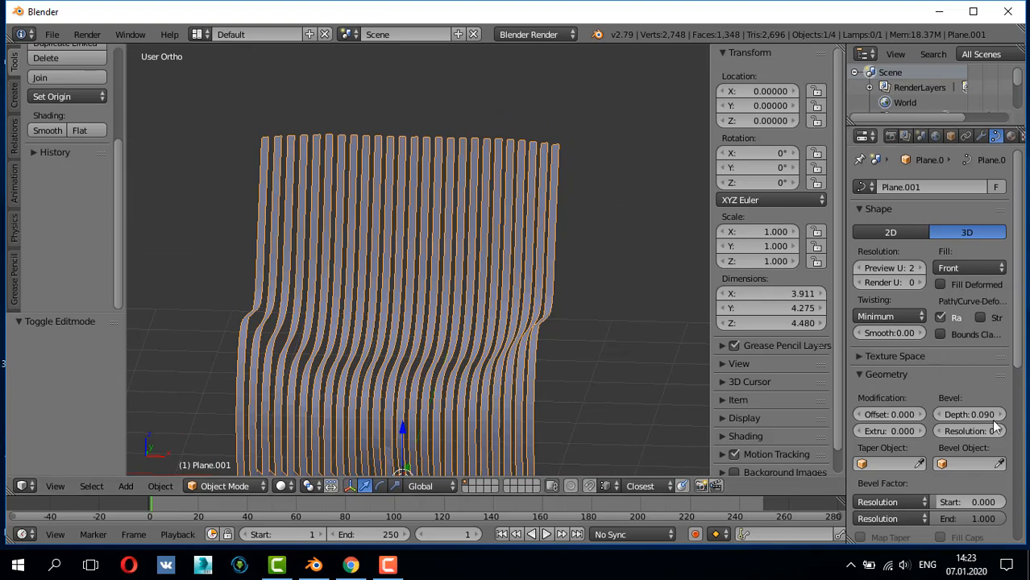
{"action": "left_click_drag", "start_coordinate": [996, 416], "coordinate": [1008, 417]}
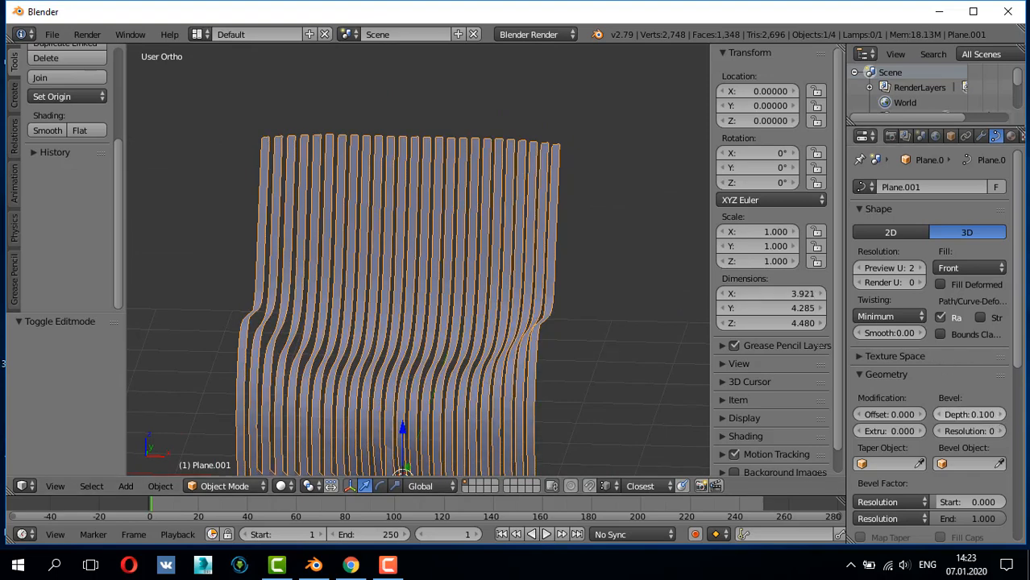
{"action": "mouse_move", "coordinate": [483, 292]}
{"action": "middle_mouse_down"}
{"action": "mouse_move", "coordinate": [420, 323]}
{"action": "mouse_move", "coordinate": [486, 360]}
{"action": "mouse_move", "coordinate": [519, 300]}
{"action": "mouse_move", "coordinate": [505, 236]}
{"action": "mouse_move", "coordinate": [493, 279]}
{"action": "middle_mouse_up"}
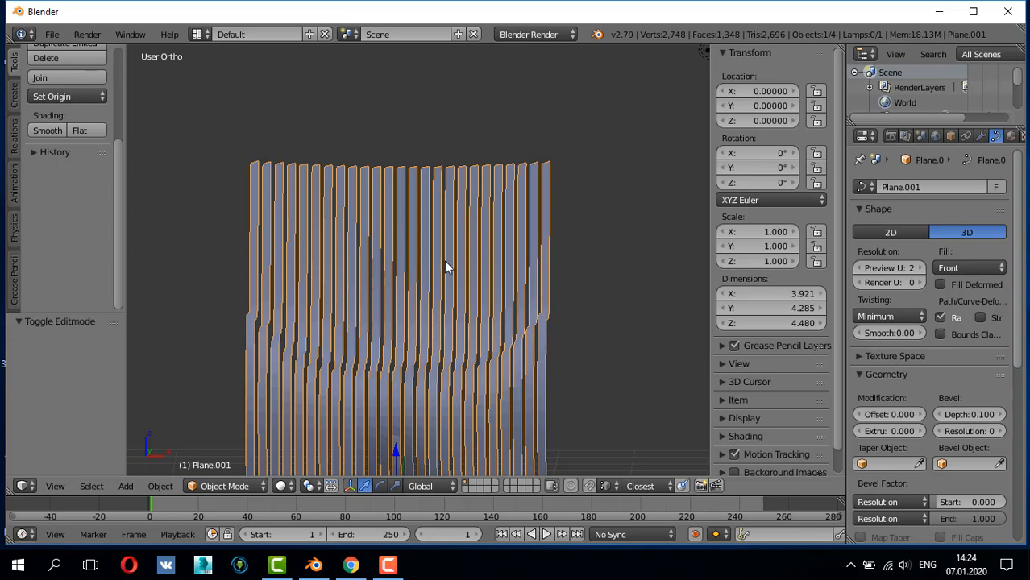
- In Edit Mode, select all curve points, set their mean tilt to 45° and return to Object Mode
{"action": "key", "text": "Tab"}
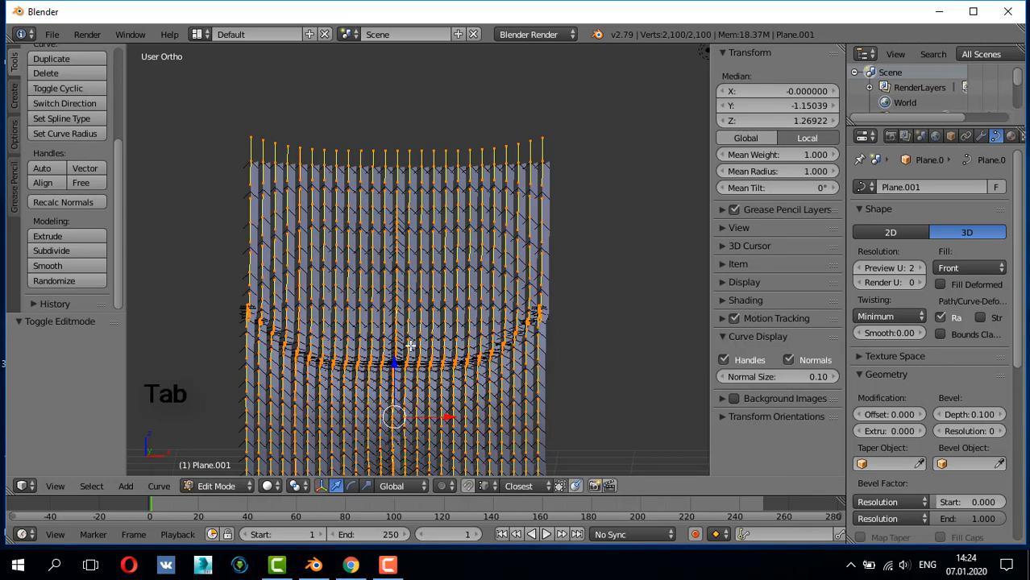
{"action": "key", "text": "a"}
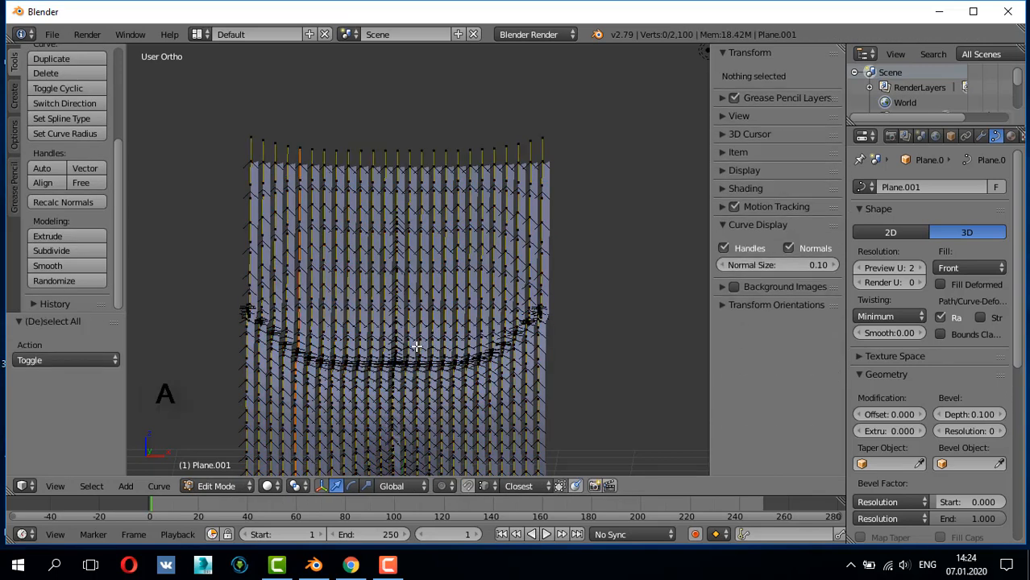
{"action": "key", "text": "a"}
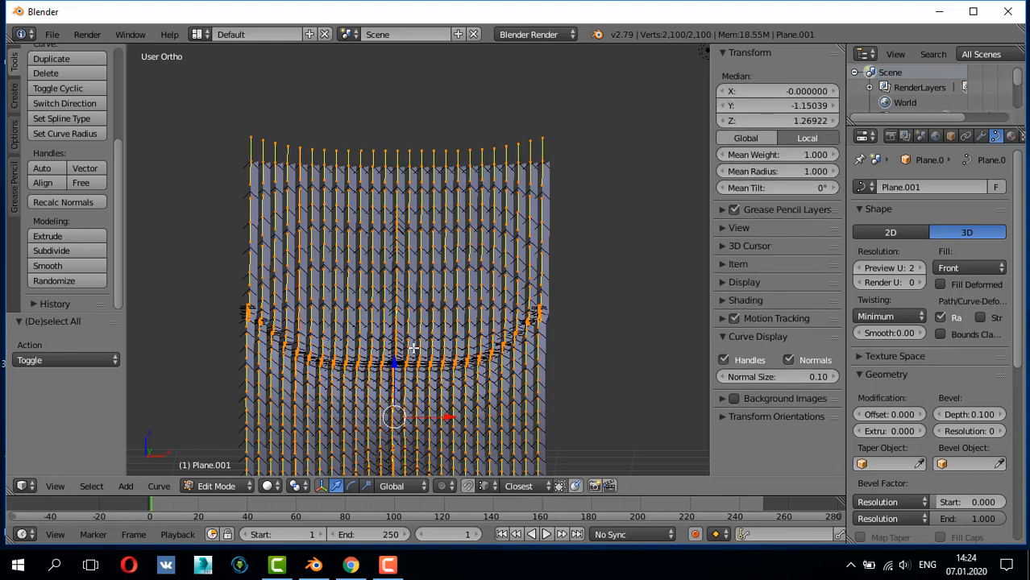
{"action": "left_click", "coordinate": [809, 191]}
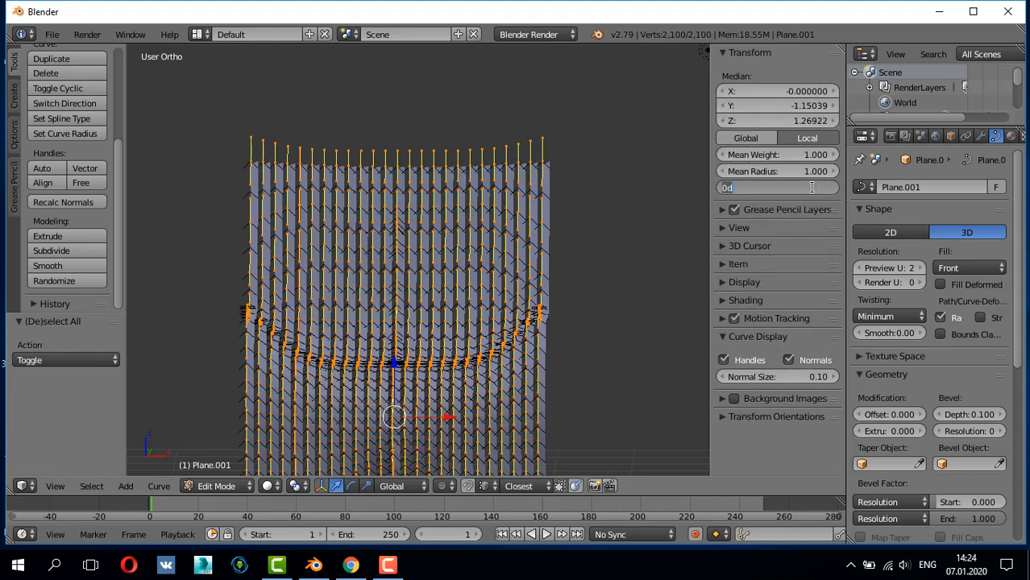
{"action": "type", "text": "45"}
{"action": "key", "text": "Return"}
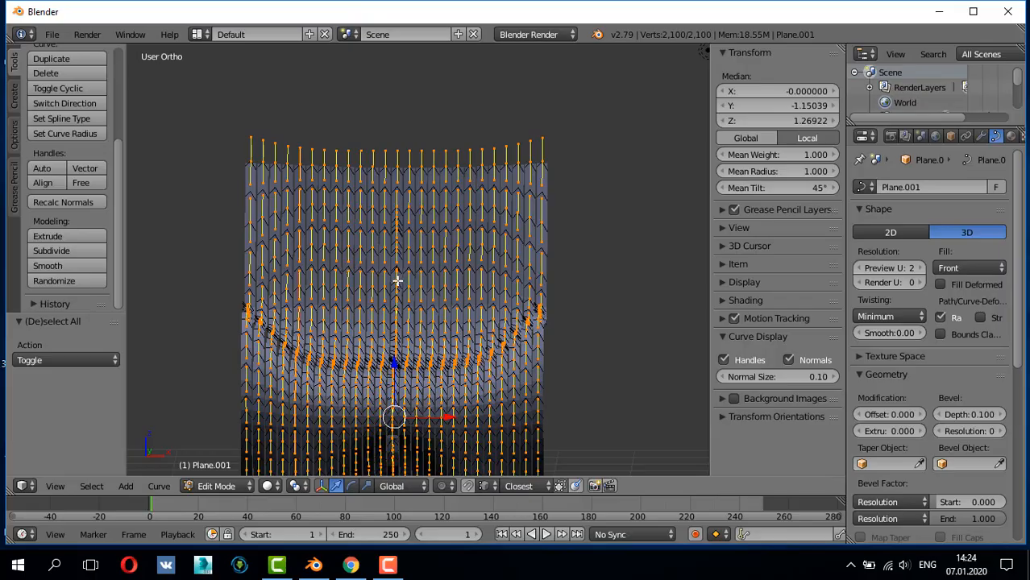
{"action": "middle_click_drag", "start_coordinate": [397, 281], "coordinate": [410, 308]}
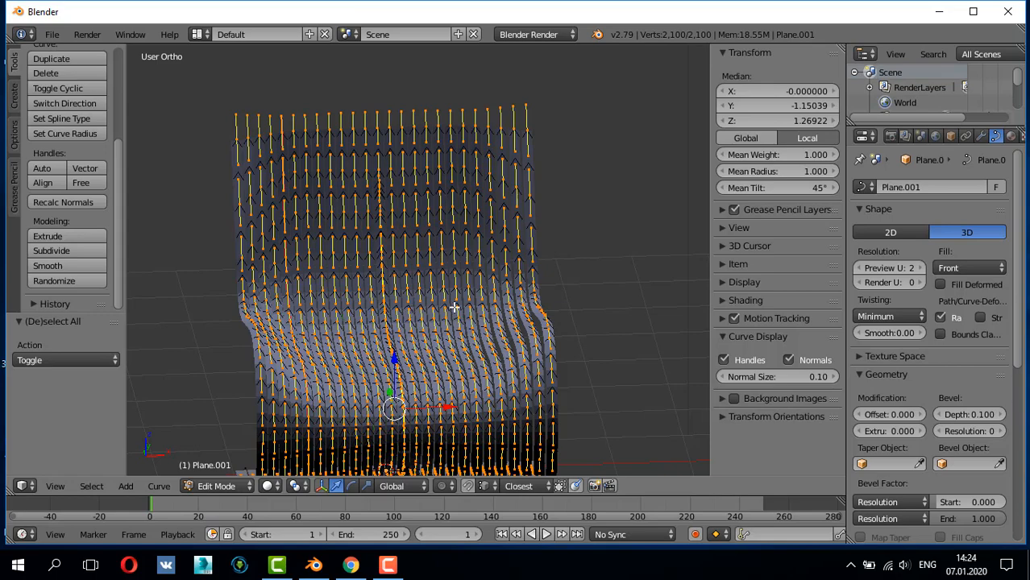
{"action": "key", "text": "KP_1"}
{"action": "scroll", "coordinate": [433, 328], "scroll_direction": "up", "scroll_amount": 4}
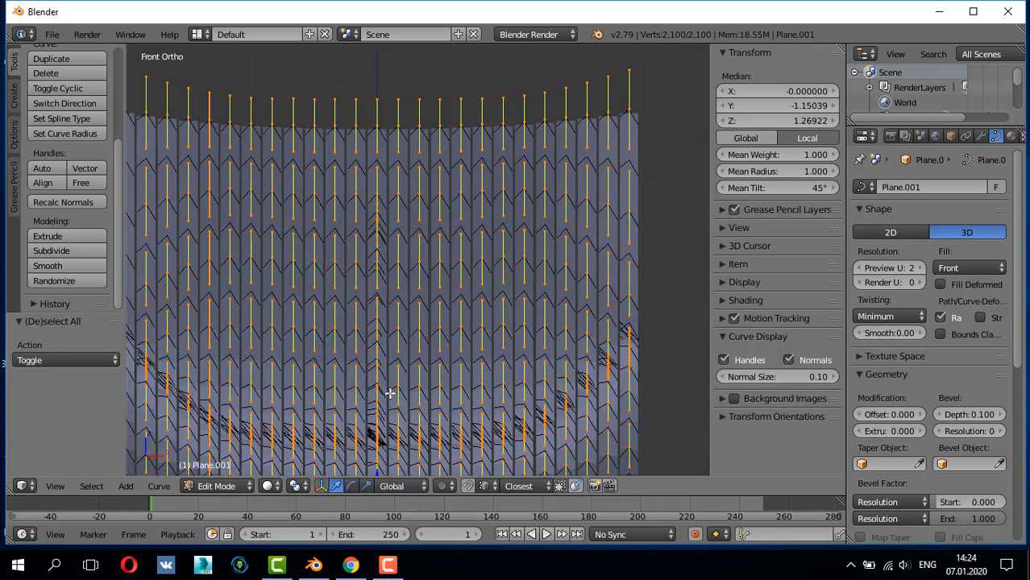
{"action": "scroll", "coordinate": [395, 341], "scroll_direction": "up", "scroll_amount": 3}
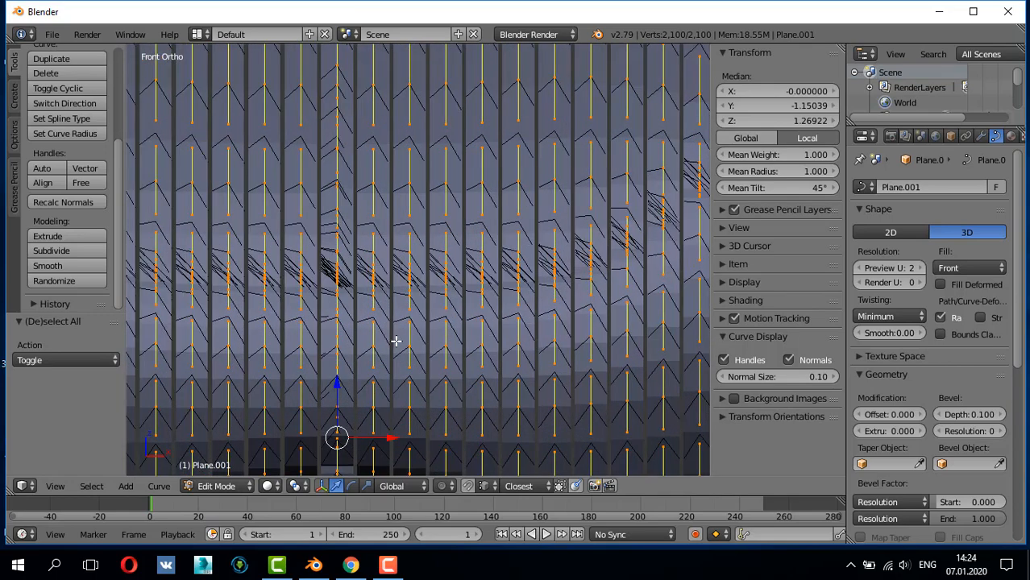
{"action": "key", "text": "Tab"}
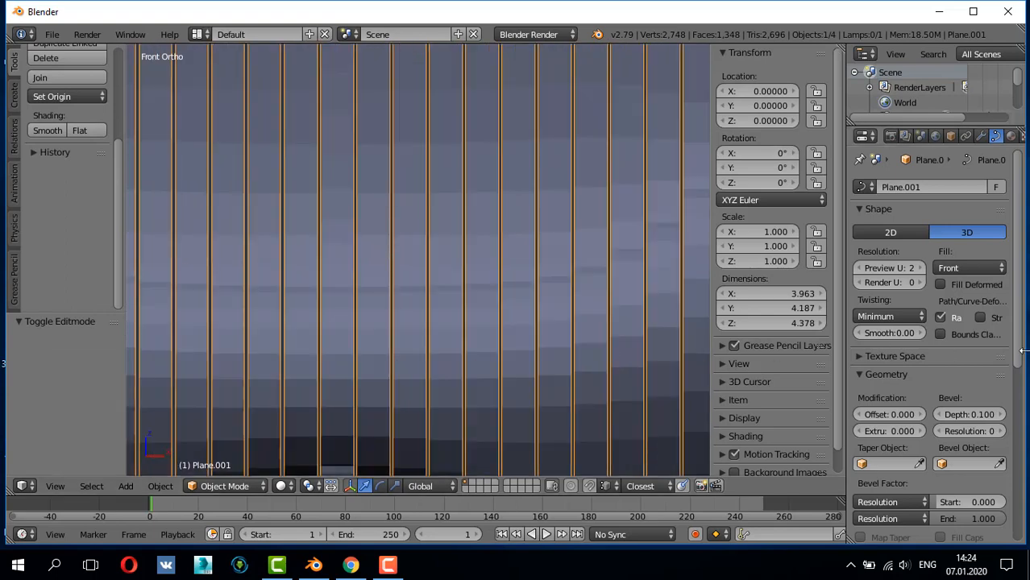
- Fine-tune the bevel depth to 0.110 while checking the gaps between the strips from the front view
{"action": "left_click_drag", "start_coordinate": [991, 416], "coordinate": [1005, 419]}
{"action": "scroll", "coordinate": [451, 268], "scroll_direction": "down", "scroll_amount": 5}
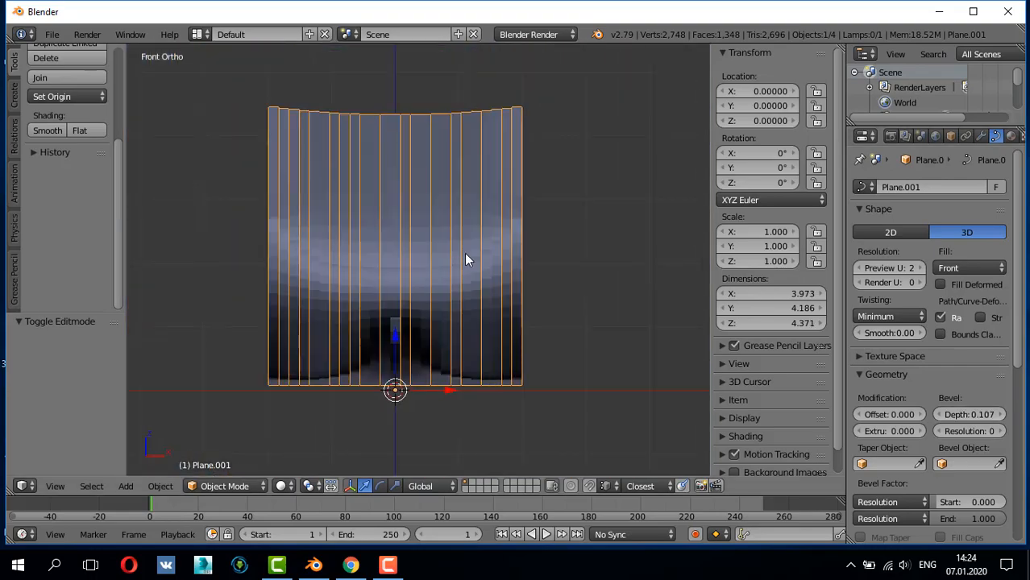
{"action": "mouse_move", "coordinate": [466, 260]}
{"action": "middle_mouse_down"}
{"action": "mouse_move", "coordinate": [358, 306]}
{"action": "mouse_move", "coordinate": [339, 348]}
{"action": "mouse_move", "coordinate": [466, 383]}
{"action": "mouse_move", "coordinate": [560, 330]}
{"action": "mouse_move", "coordinate": [603, 264]}
{"action": "mouse_move", "coordinate": [585, 249]}
{"action": "mouse_move", "coordinate": [483, 242]}
{"action": "mouse_move", "coordinate": [412, 275]}
{"action": "mouse_move", "coordinate": [416, 317]}
{"action": "mouse_move", "coordinate": [433, 344]}
{"action": "middle_mouse_up"}
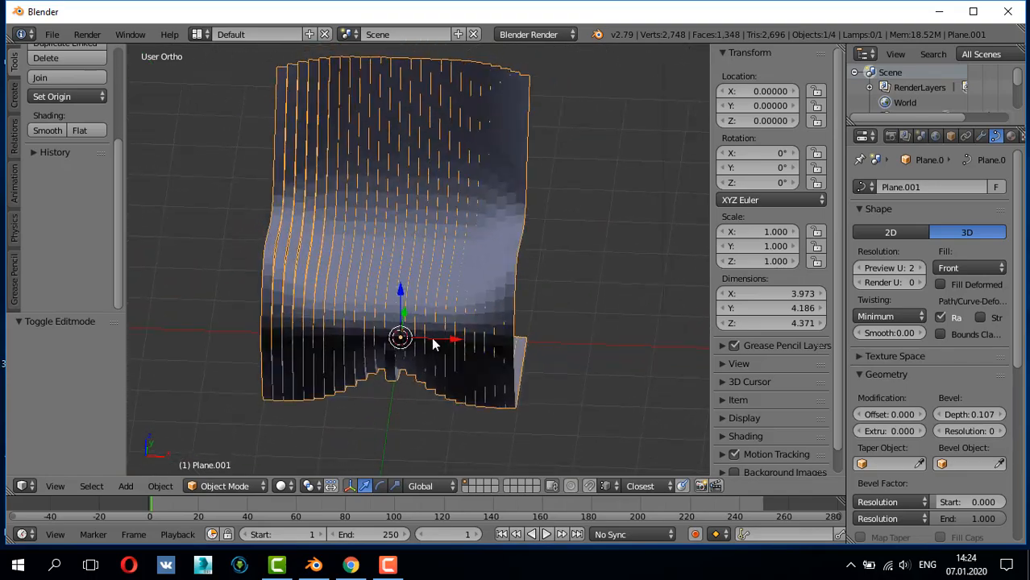
{"action": "scroll", "coordinate": [366, 386], "scroll_direction": "up", "scroll_amount": 2}
{"action": "scroll", "coordinate": [375, 419], "scroll_direction": "down", "scroll_amount": 2}
{"action": "key", "text": "KP_1"}
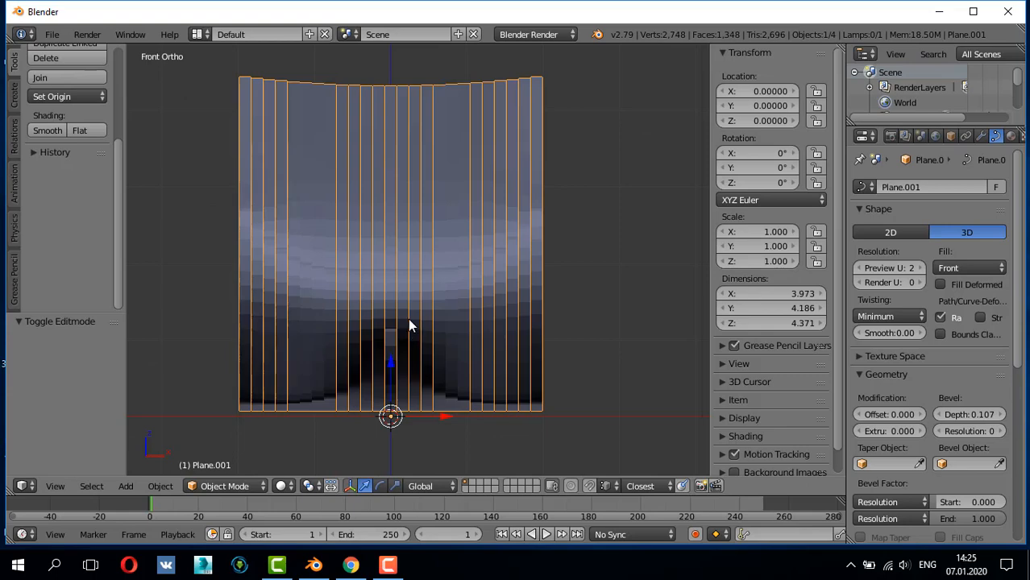
{"action": "scroll", "coordinate": [413, 321], "scroll_direction": "up", "scroll_amount": 8}
{"action": "scroll", "coordinate": [419, 349], "scroll_direction": "up", "scroll_amount": 2}
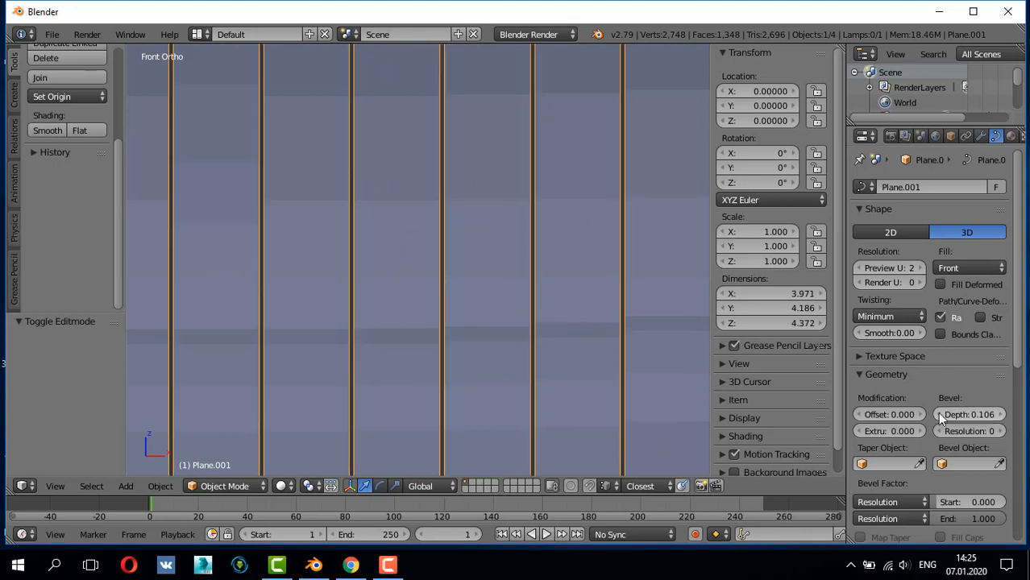
{"action": "left_click", "coordinate": [999, 416]}
{"action": "left_click", "coordinate": [999, 416]}
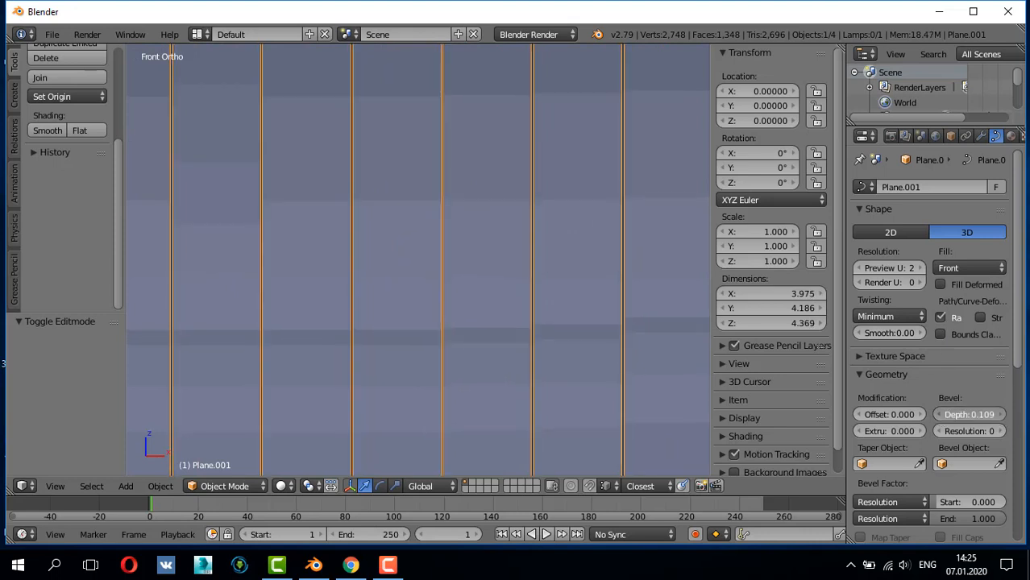
{"action": "left_click", "coordinate": [999, 416]}
{"action": "left_click", "coordinate": [999, 416]}
{"action": "left_click", "coordinate": [940, 415]}
{"action": "left_click", "coordinate": [999, 416]}
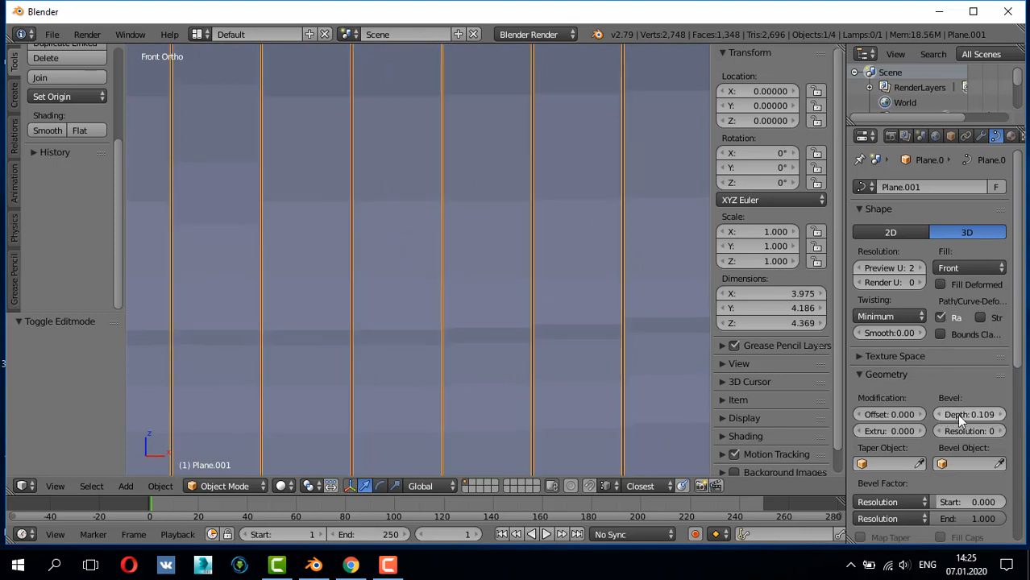
{"action": "left_click", "coordinate": [935, 416]}
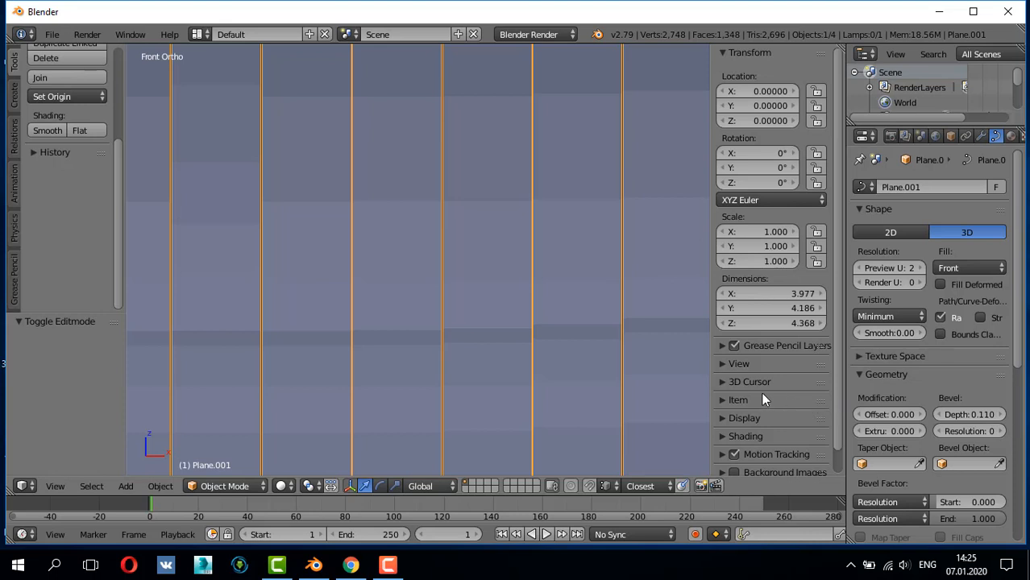
- Convert the beveled curve object to a mesh with Mesh from Curve/Meta/Surf/Text
{"action": "scroll", "coordinate": [532, 319], "scroll_direction": "down", "scroll_amount": 5}
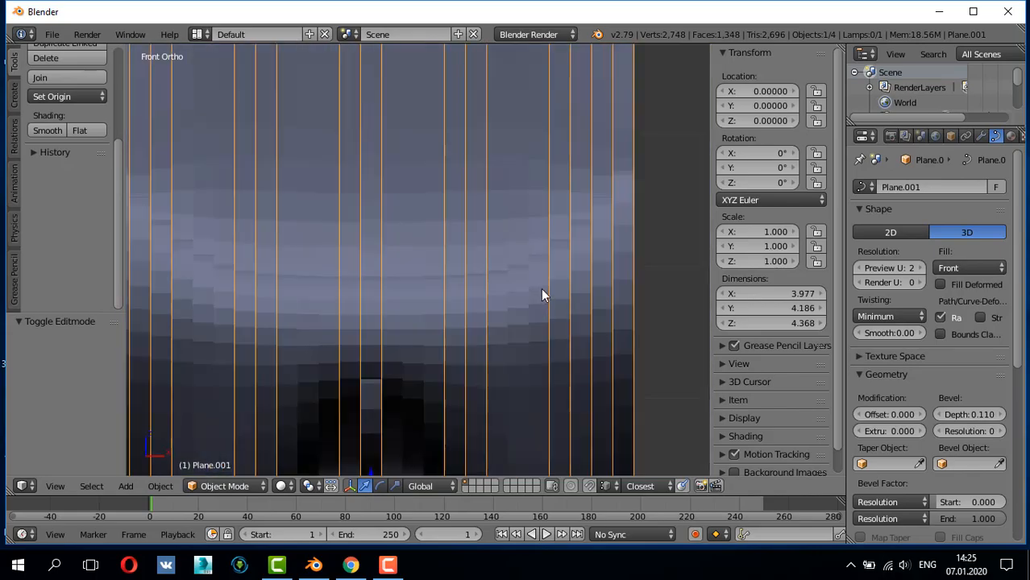
{"action": "scroll", "coordinate": [524, 270], "scroll_direction": "down", "scroll_amount": 3}
{"action": "middle_click_drag", "start_coordinate": [504, 266], "coordinate": [373, 319]}
{"action": "key", "text": "ctrl+c"}
{"action": "key", "text": "alt+c"}
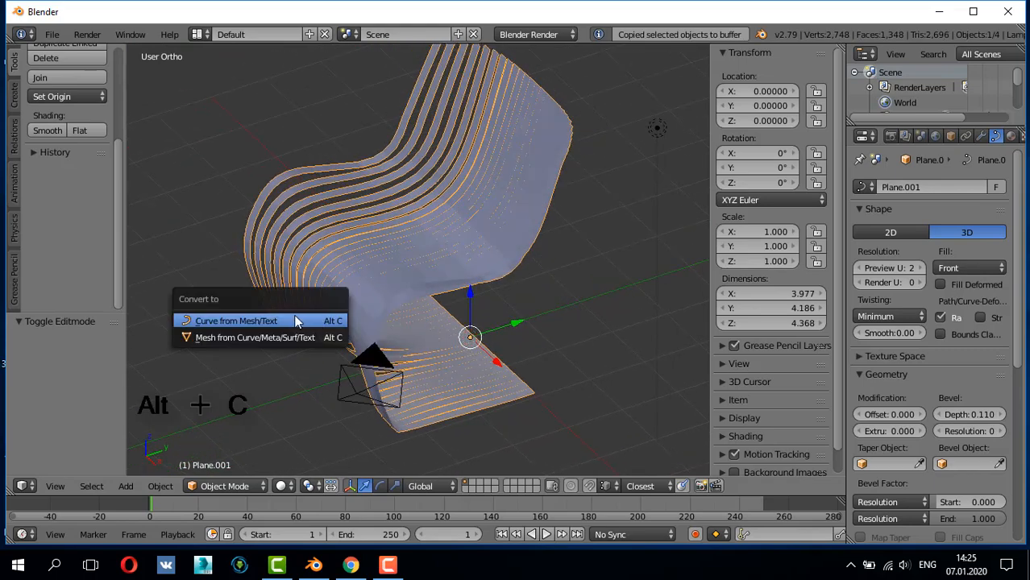
{"action": "left_click", "coordinate": [299, 334]}
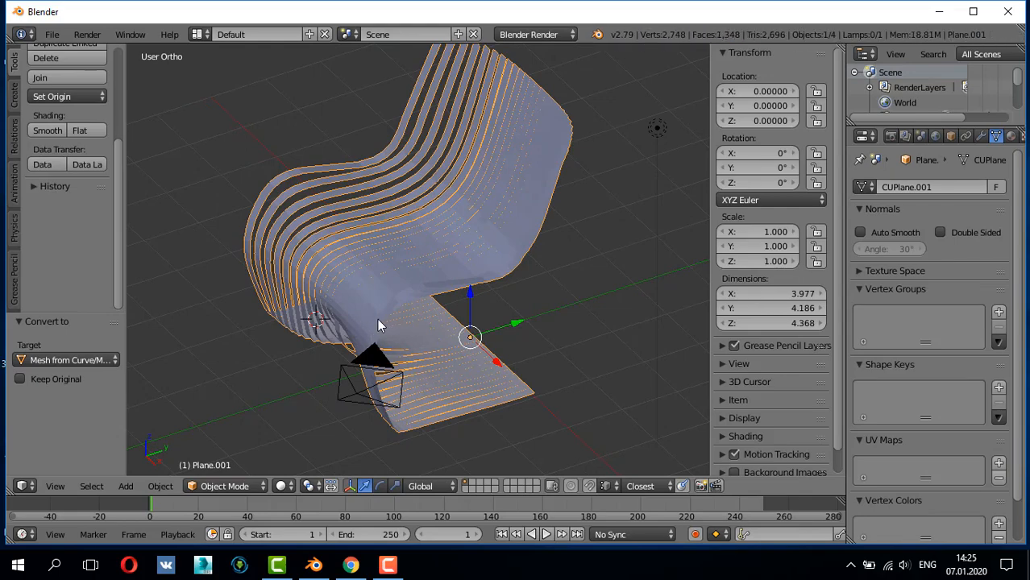
- In Edit Mode, select the whole strip mesh and recalculate its normals to be consistent, facing outside
{"action": "key", "text": "Tab"}
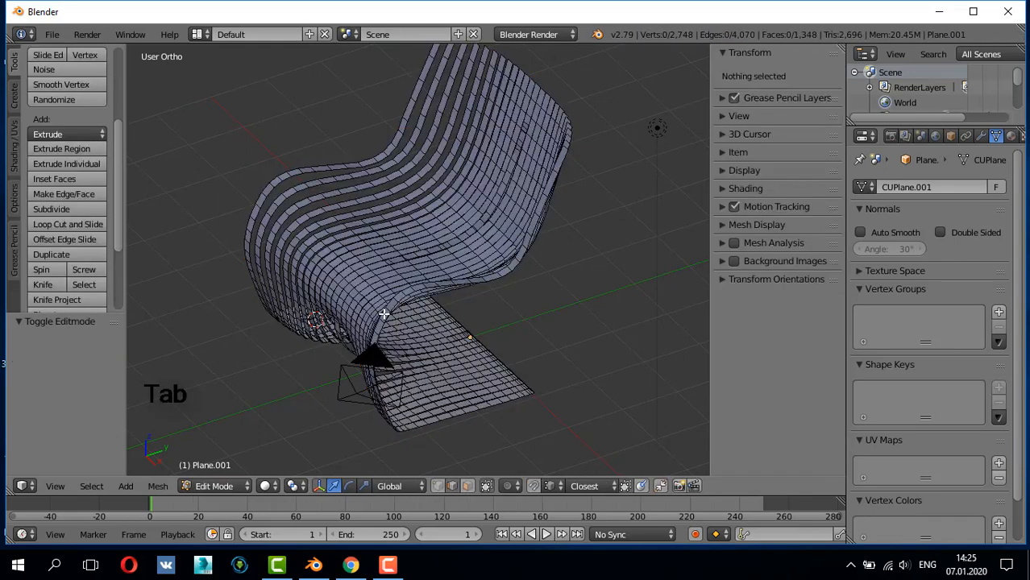
{"action": "middle_click_drag", "start_coordinate": [379, 311], "coordinate": [445, 283]}
{"action": "scroll", "coordinate": [445, 283], "scroll_direction": "up", "scroll_amount": 3}
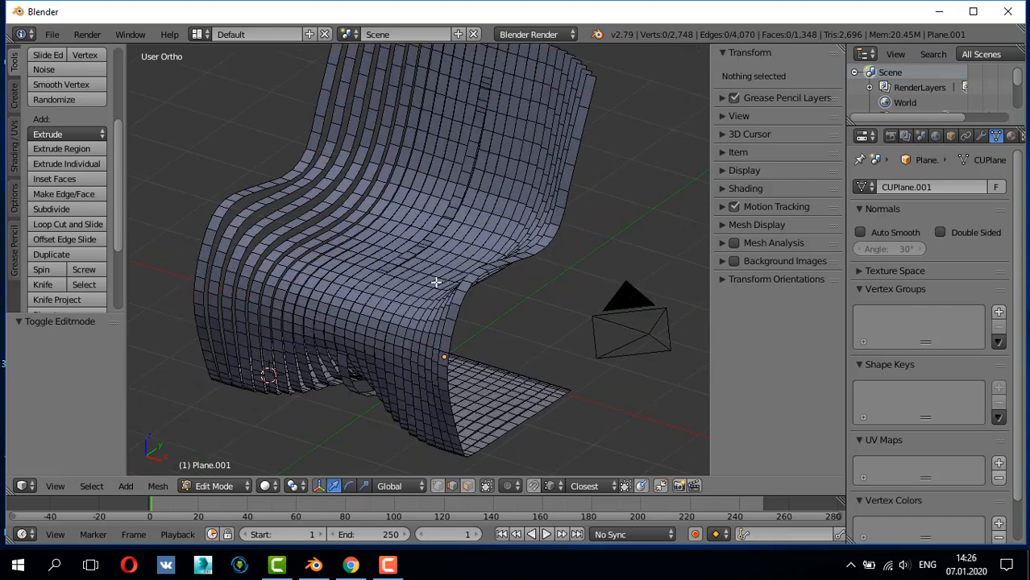
{"action": "key", "text": "a"}
{"action": "key", "text": "a"}
{"action": "key", "text": "a"}
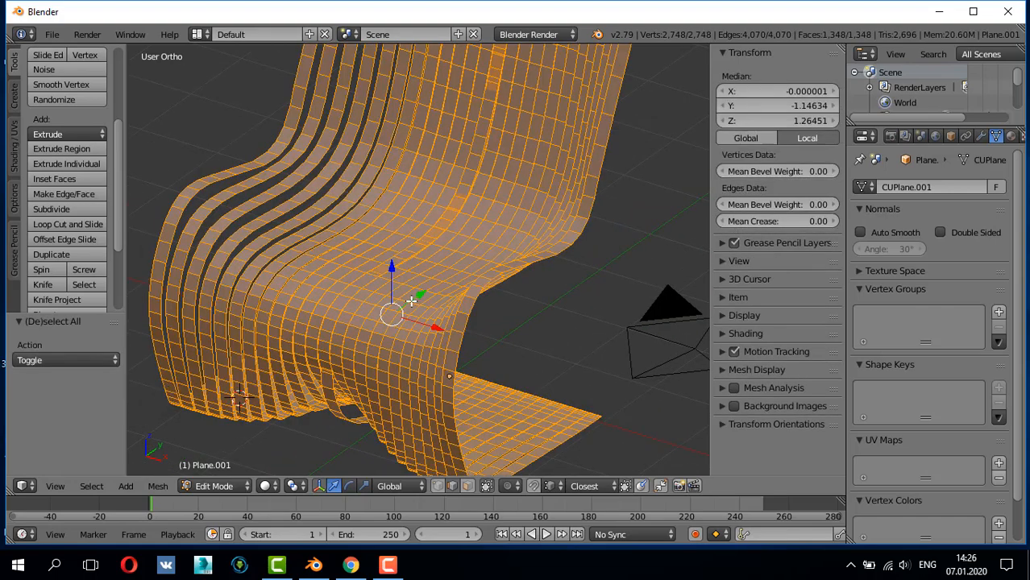
{"action": "key", "text": "ctrl+n"}
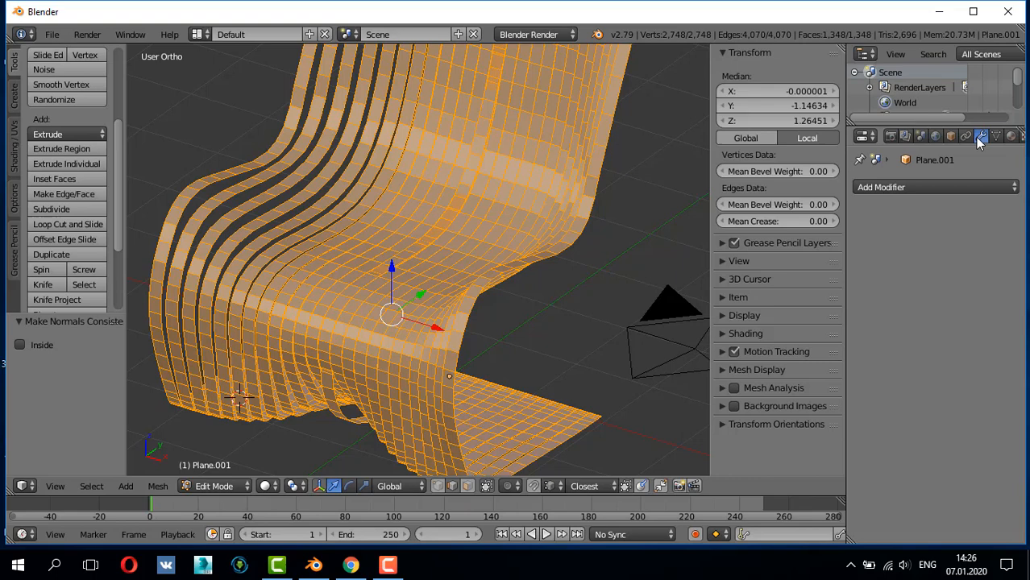
- Add a Solidify modifier to the strip mesh with Even Thickness and High Quality Normals enabled
{"action": "left_click", "coordinate": [910, 187]}
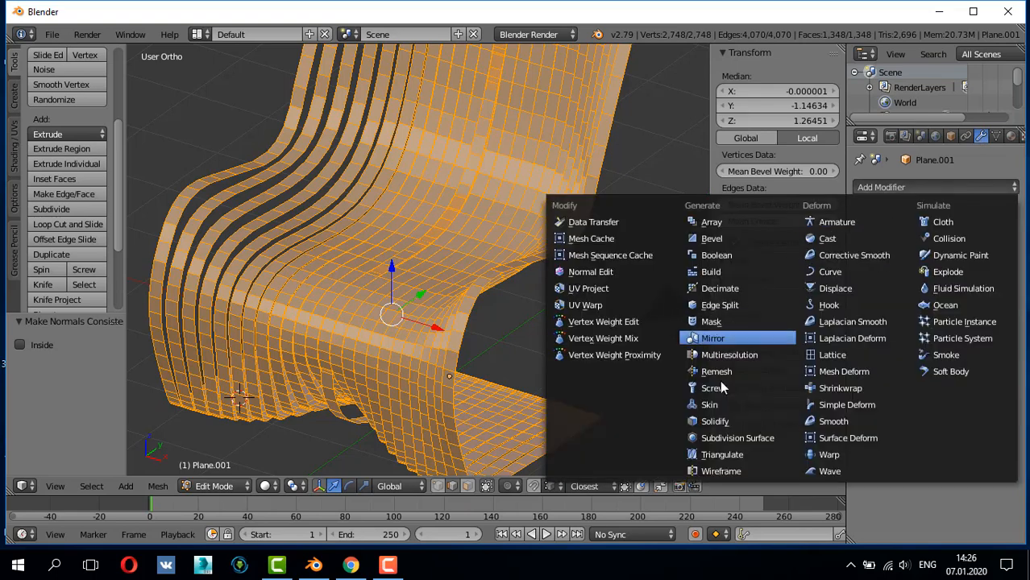
{"action": "left_click", "coordinate": [733, 425]}
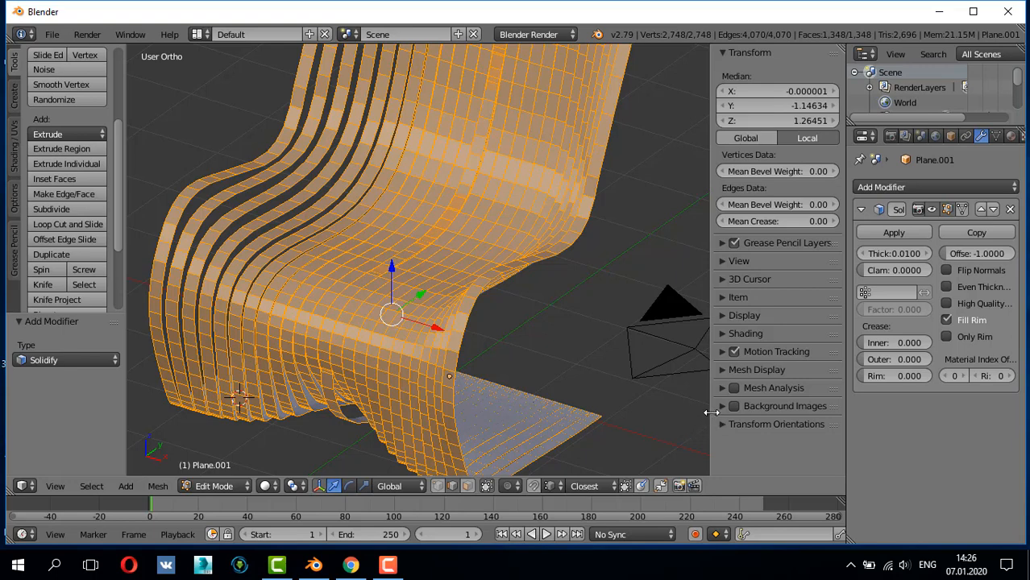
{"action": "left_click", "coordinate": [945, 288]}
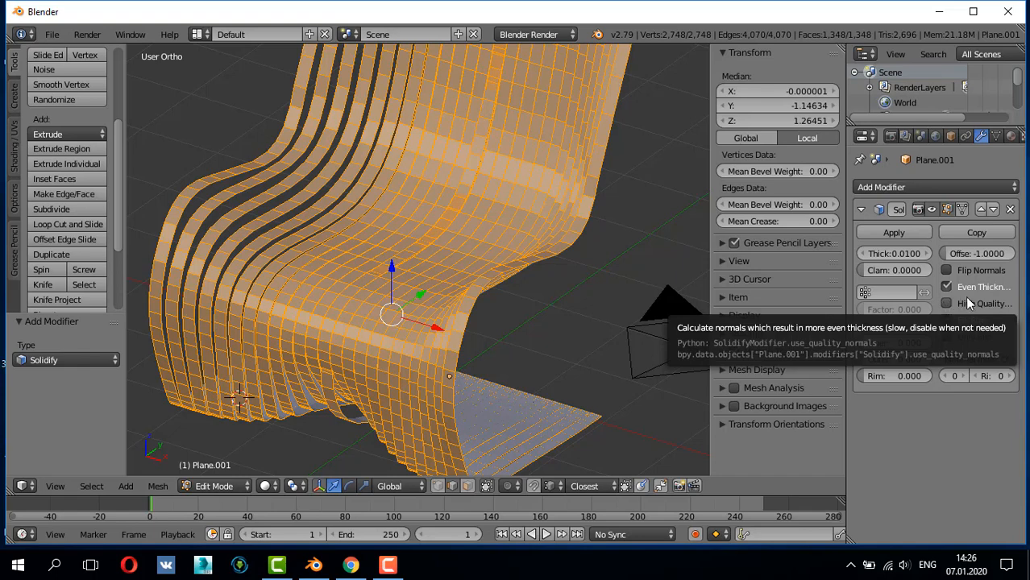
{"action": "left_click", "coordinate": [965, 302]}
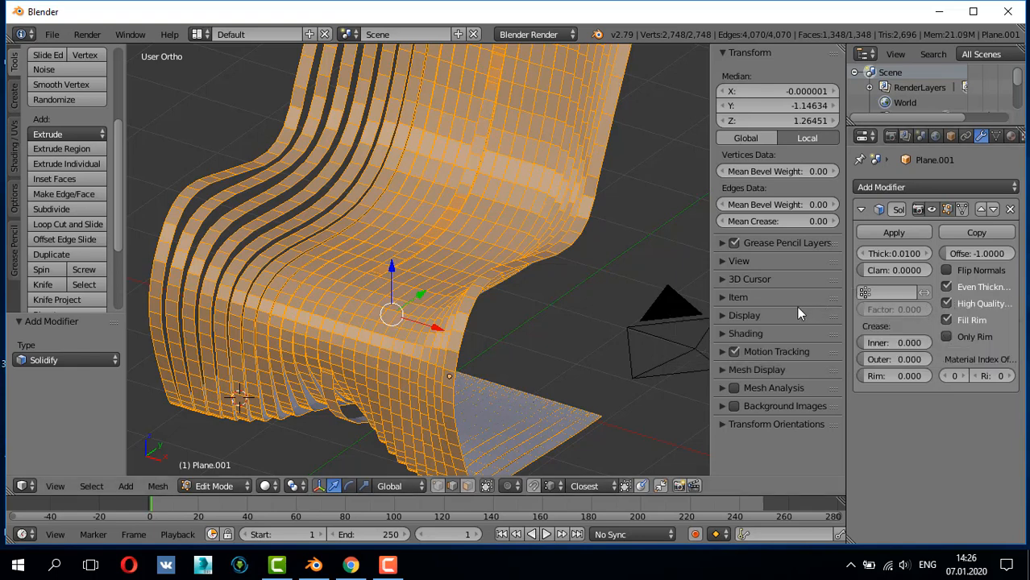
- Increase the Solidify thickness to 0.1290 and check the strips from the side
{"action": "middle_click_drag", "start_coordinate": [527, 265], "coordinate": [555, 249]}
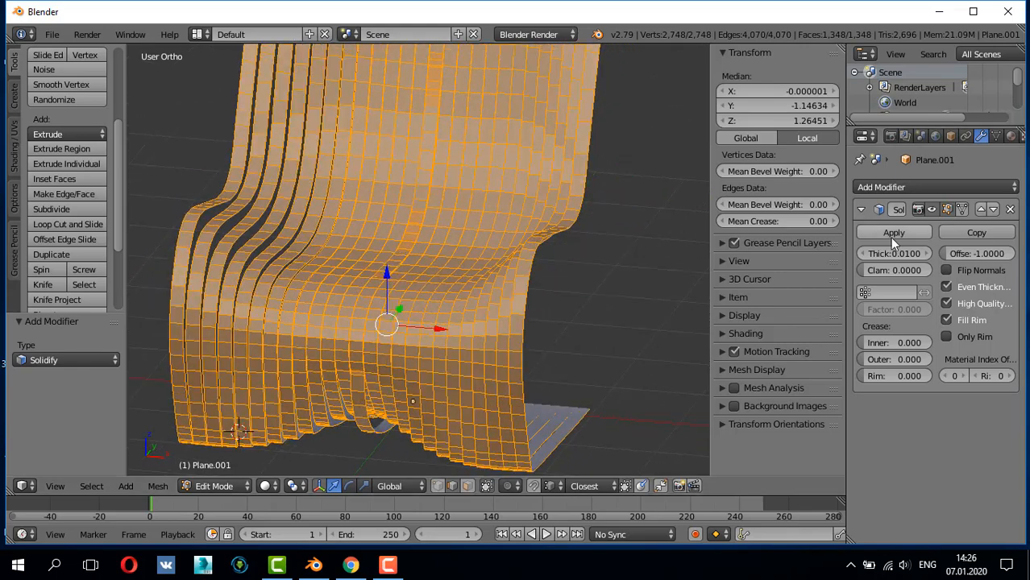
{"action": "left_click_drag", "start_coordinate": [929, 255], "coordinate": [996, 254]}
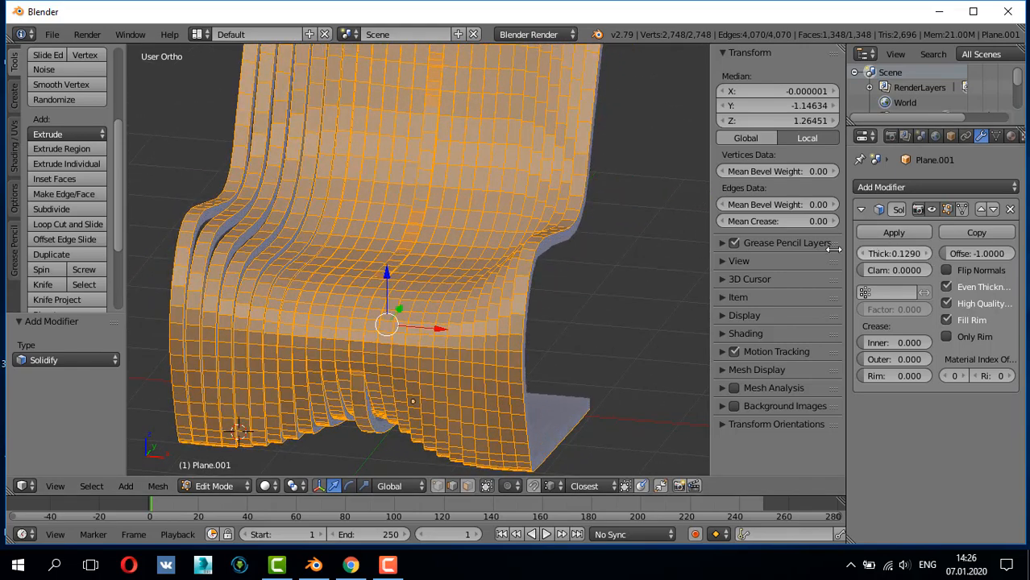
{"action": "middle_click_drag", "start_coordinate": [570, 230], "coordinate": [291, 309]}
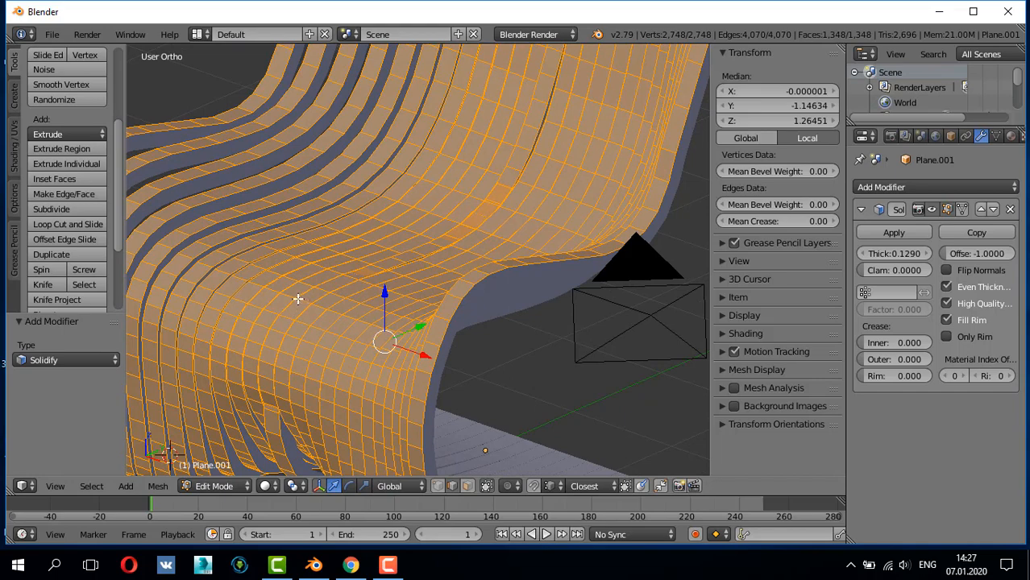
- In front view, select the two outermost top corner vertices of the backrest, lower them 0.099 along Z and return to Object Mode
{"action": "scroll", "coordinate": [331, 242], "scroll_direction": "down", "scroll_amount": 1}
{"action": "key", "text": "KP_1"}
{"action": "scroll", "coordinate": [365, 196], "scroll_direction": "down", "scroll_amount": 3}
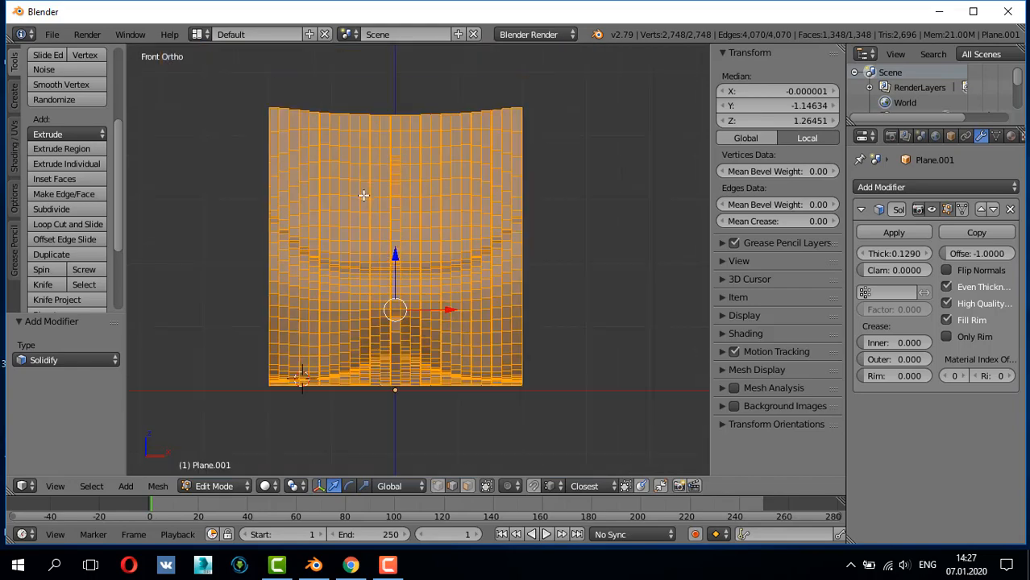
{"action": "middle_click_drag", "start_coordinate": [436, 141], "coordinate": [423, 230], "text": "shift"}
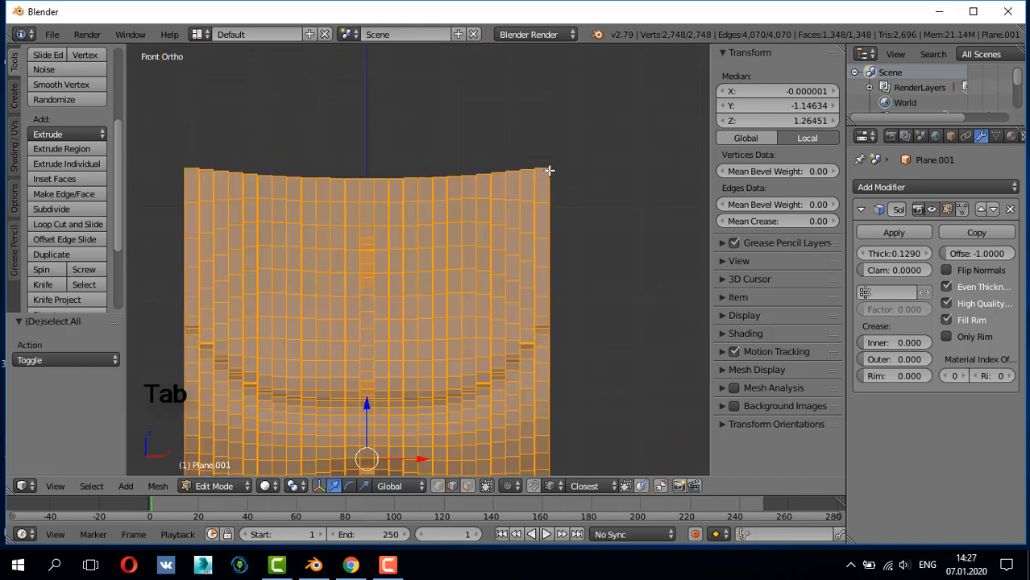
{"action": "right_click", "coordinate": [549, 172]}
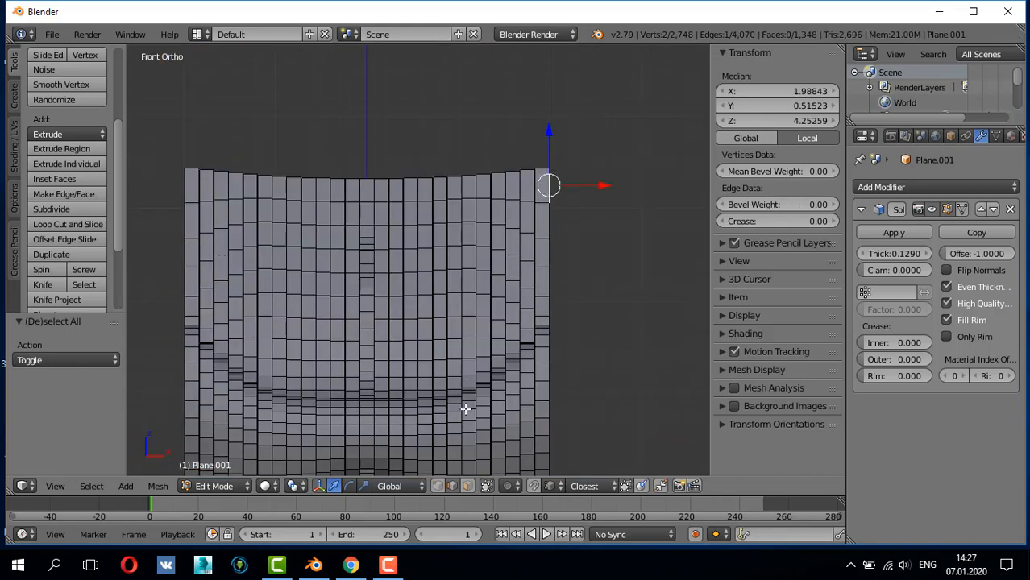
{"action": "right_click", "coordinate": [550, 170]}
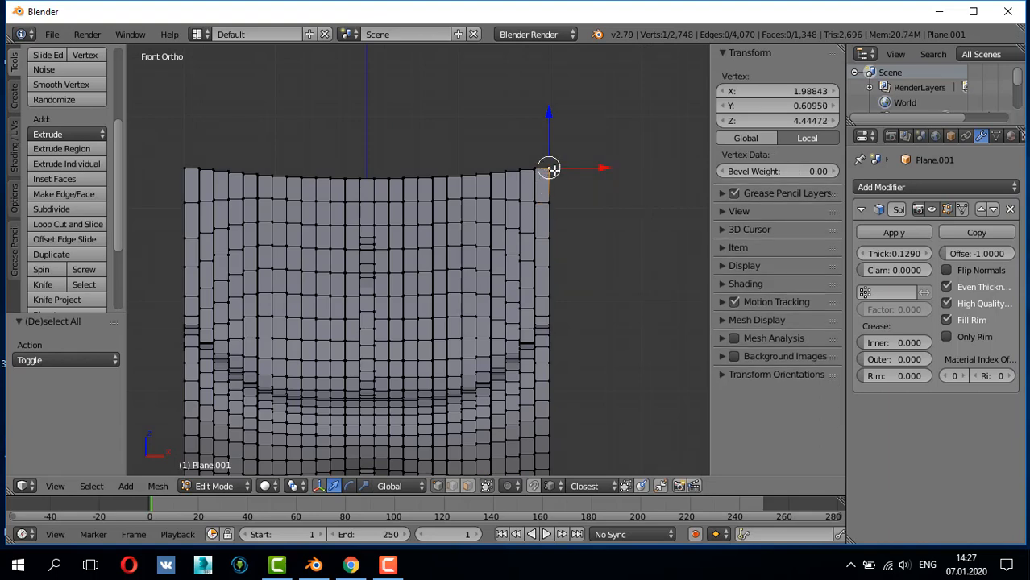
{"action": "right_click", "coordinate": [186, 170], "text": "ctrl"}
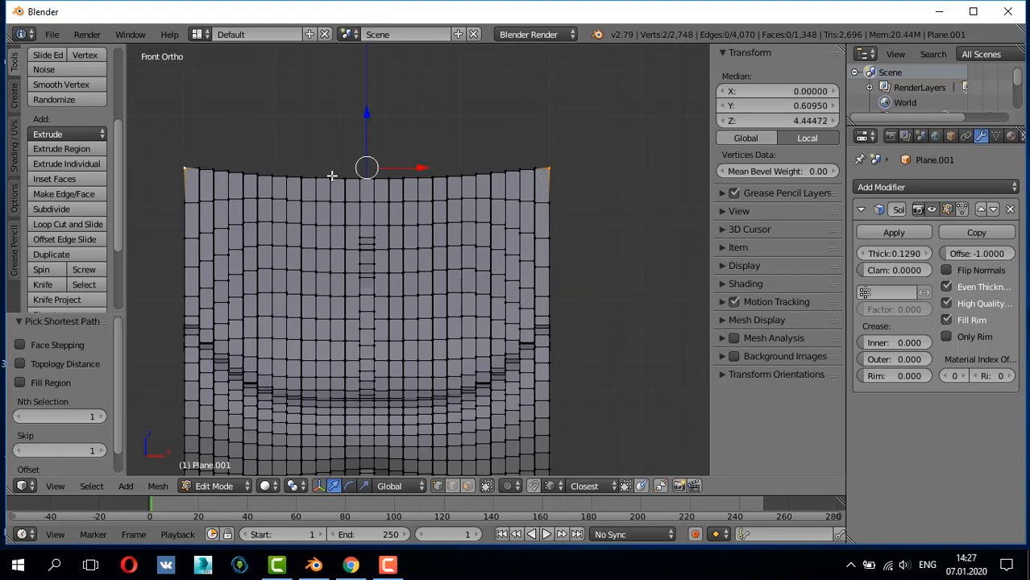
{"action": "key", "text": "g"}
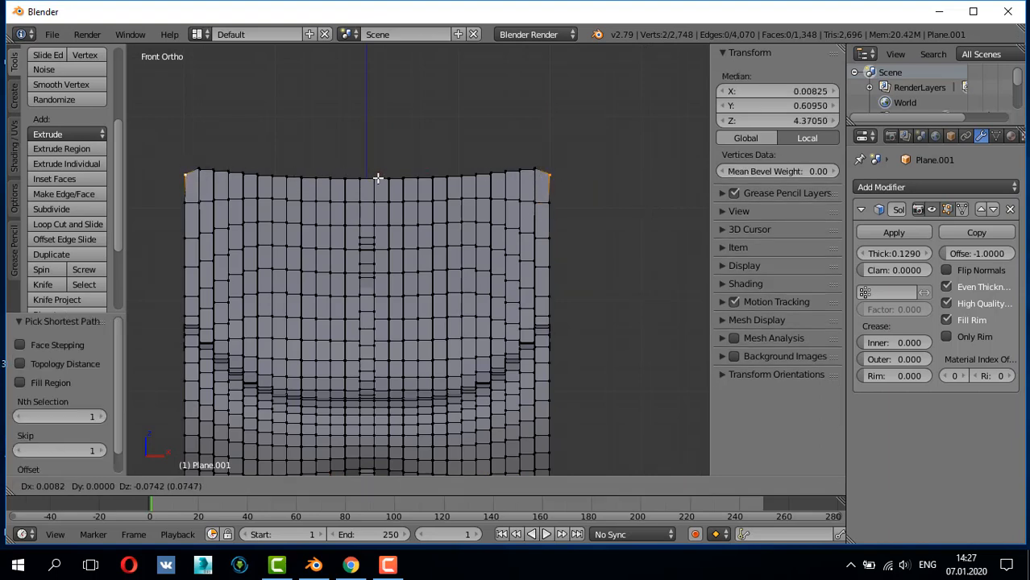
{"action": "right_click", "coordinate": [378, 177]}
{"action": "left_click_drag", "start_coordinate": [363, 131], "coordinate": [363, 143]}
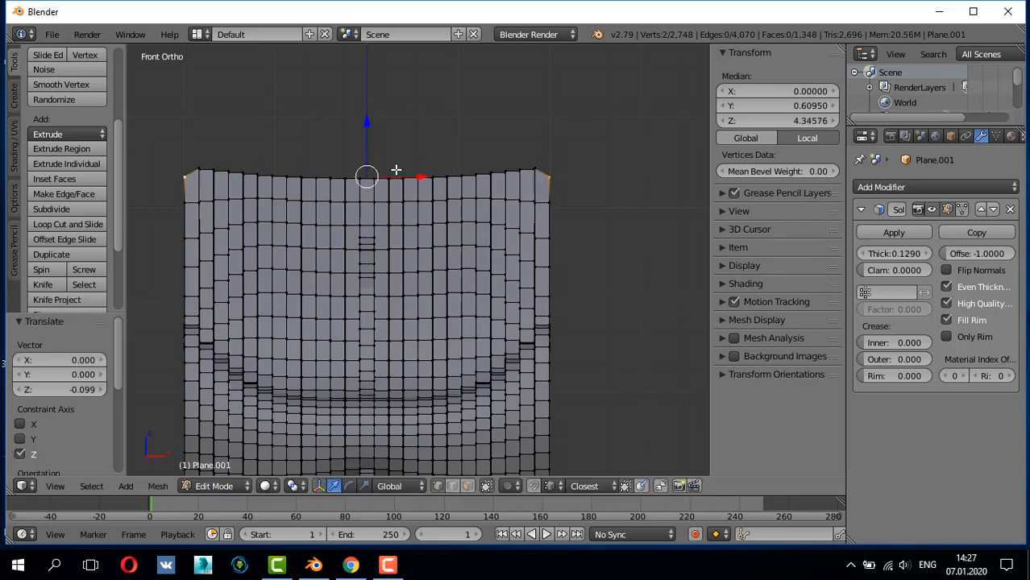
{"action": "key", "text": "Tab"}
{"action": "middle_click_drag", "start_coordinate": [403, 178], "coordinate": [416, 242]}
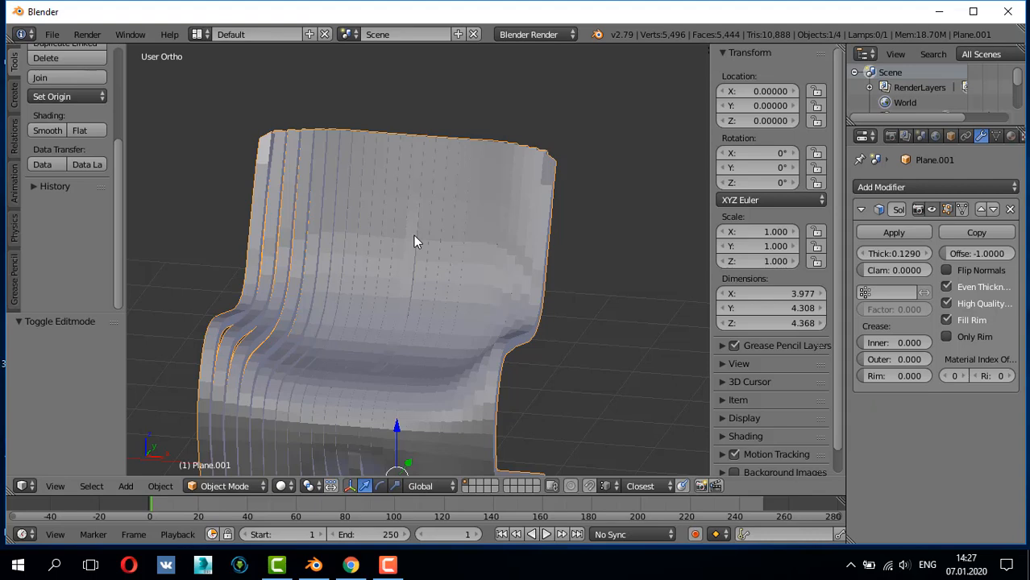
- Add a Bevel modifier to the seat, limited by an angle of 35°
{"action": "left_click", "coordinate": [963, 186]}
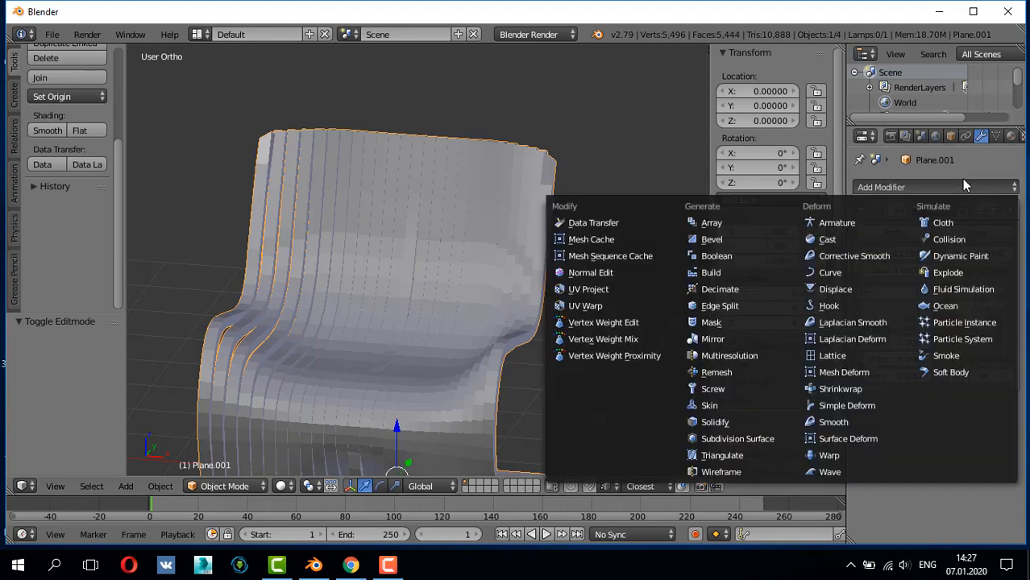
{"action": "left_click", "coordinate": [746, 239]}
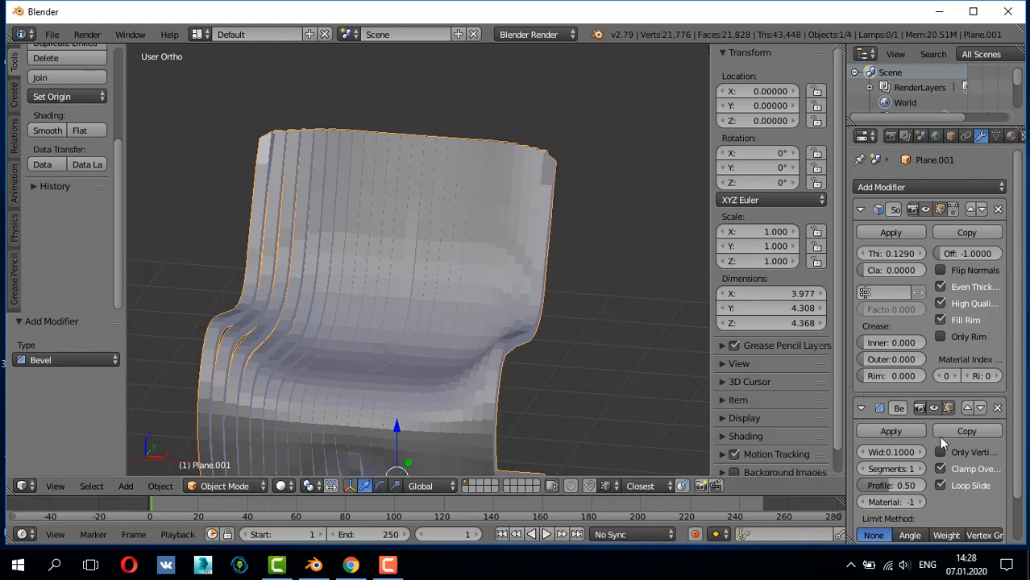
{"action": "scroll", "coordinate": [935, 437], "scroll_direction": "down", "scroll_amount": 3}
{"action": "left_click", "coordinate": [908, 488]}
{"action": "scroll", "coordinate": [907, 493], "scroll_direction": "down", "scroll_amount": 1}
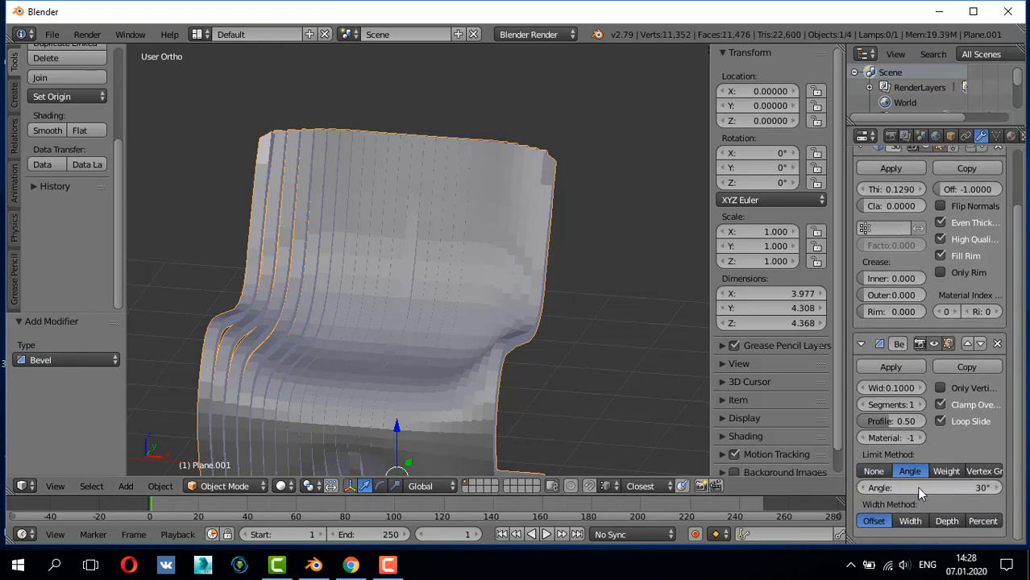
{"action": "left_click", "coordinate": [963, 490]}
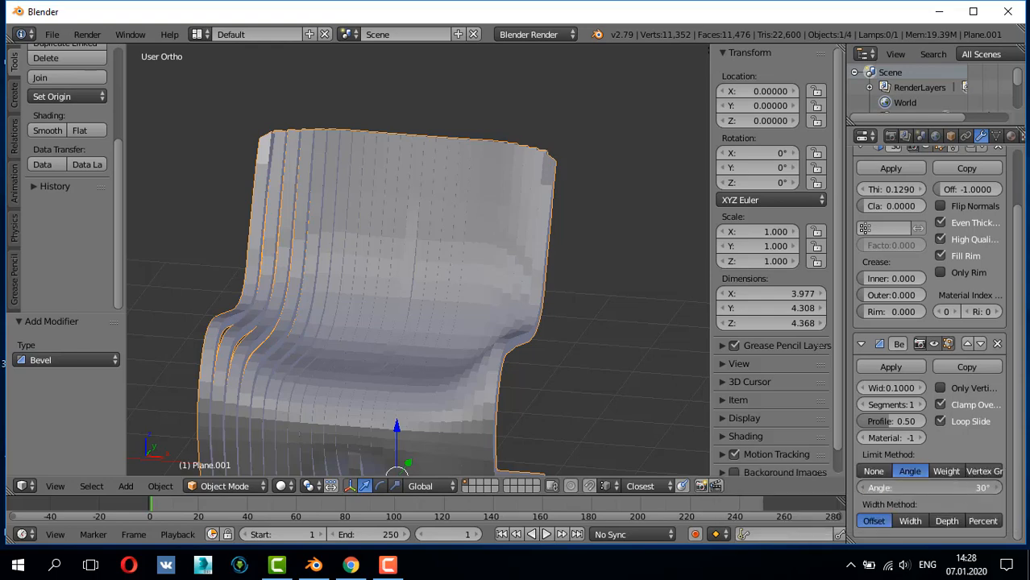
{"action": "type", "text": "35"}
{"action": "key", "text": "Return"}
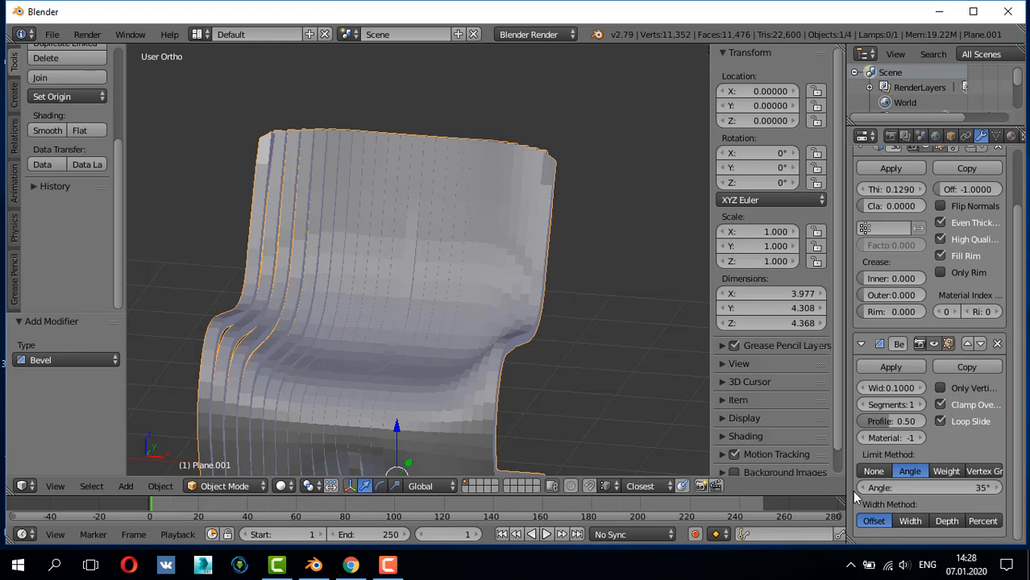
- Set the Bevel modifier to 2 segments and a width of 0.4, with Percent as the width method
{"action": "left_click", "coordinate": [920, 405]}
{"action": "left_click", "coordinate": [892, 388]}
{"action": "key", "text": "Return"}
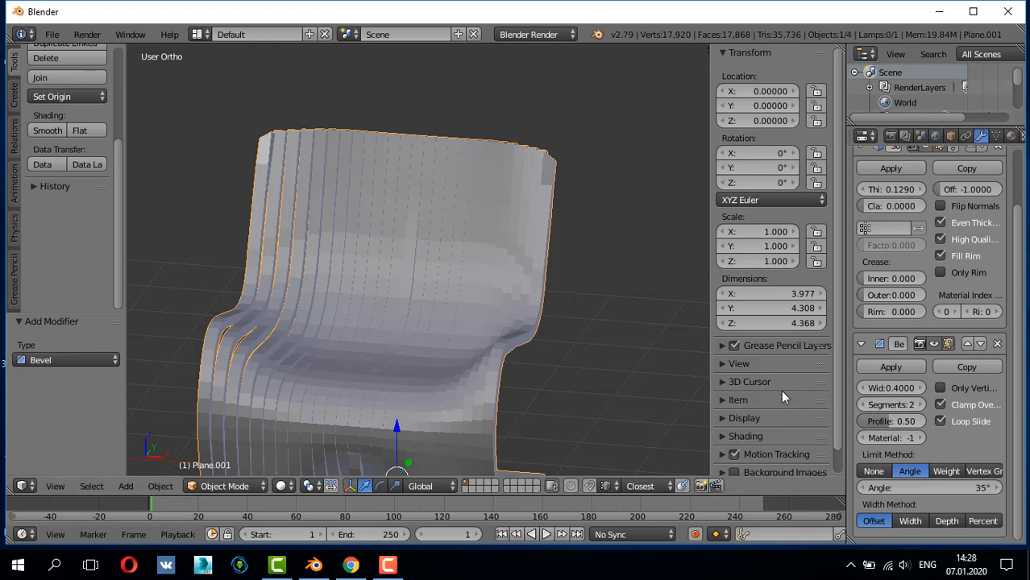
{"action": "left_click", "coordinate": [981, 521]}
- Try a Bevel width of 4 while inspecting the strip ends up close
{"action": "middle_click_drag", "start_coordinate": [593, 362], "coordinate": [444, 328]}
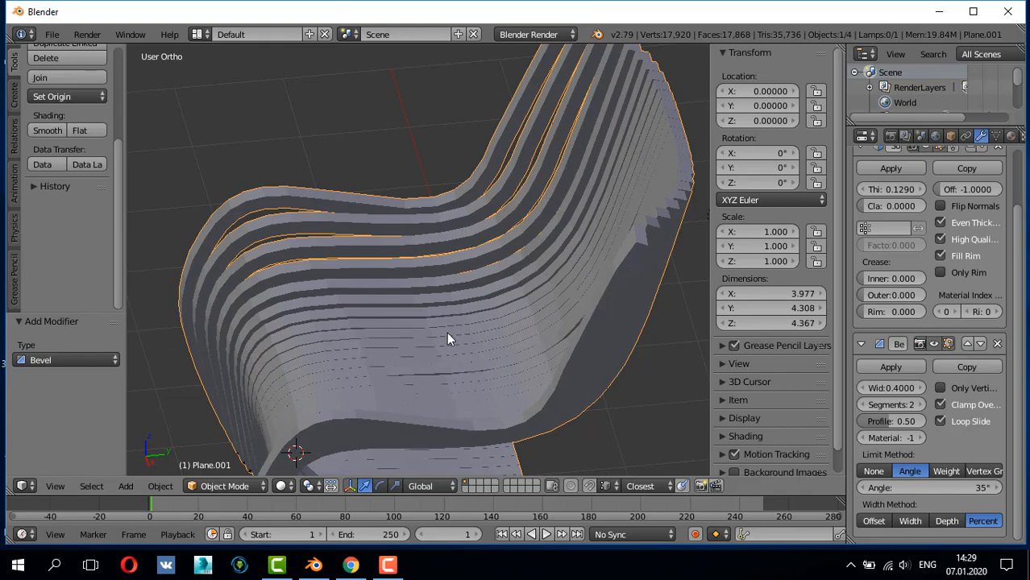
{"action": "scroll", "coordinate": [560, 323], "scroll_direction": "up", "scroll_amount": 5}
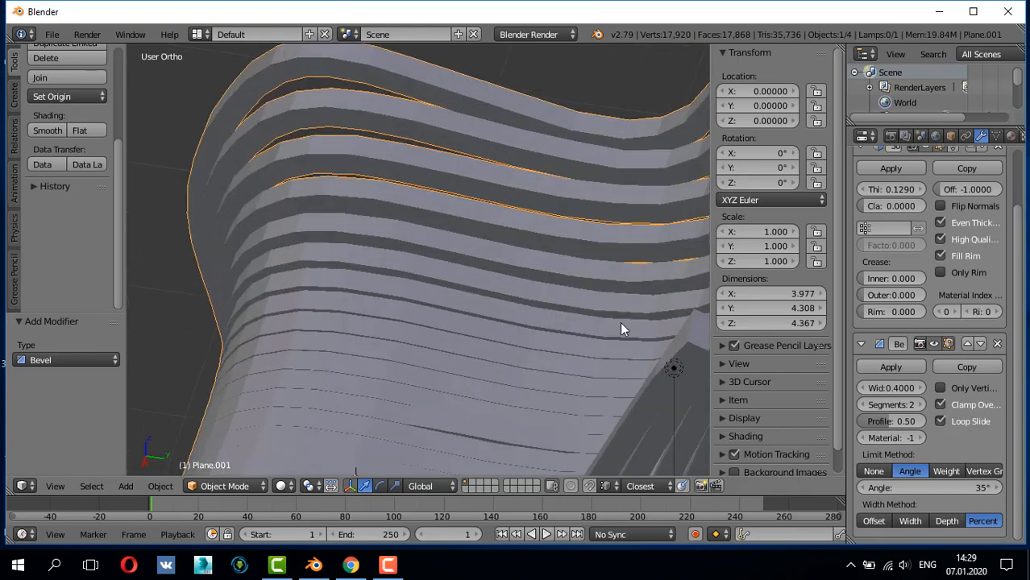
{"action": "middle_click_drag", "start_coordinate": [619, 334], "coordinate": [504, 368]}
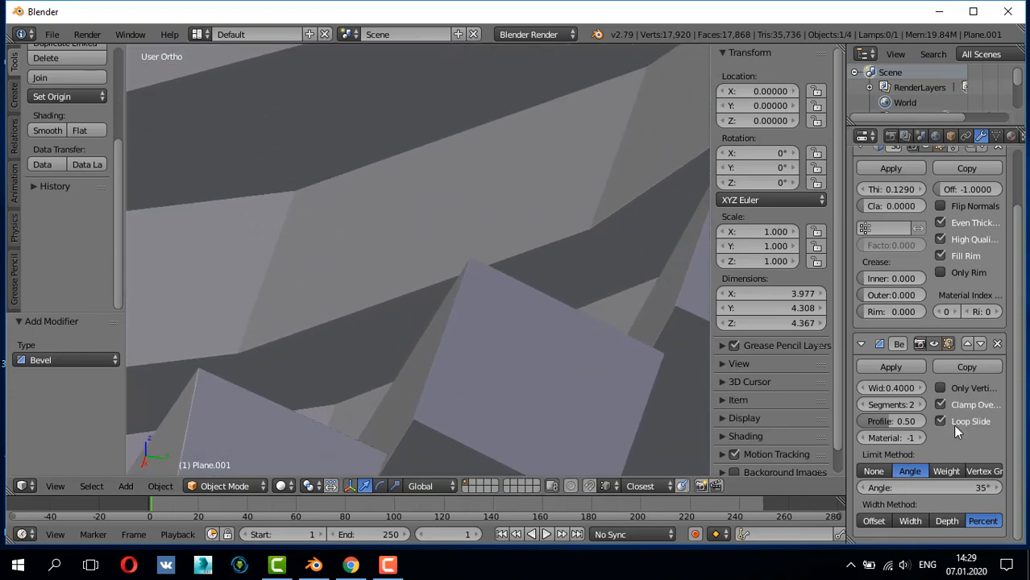
{"action": "left_click", "coordinate": [920, 390]}
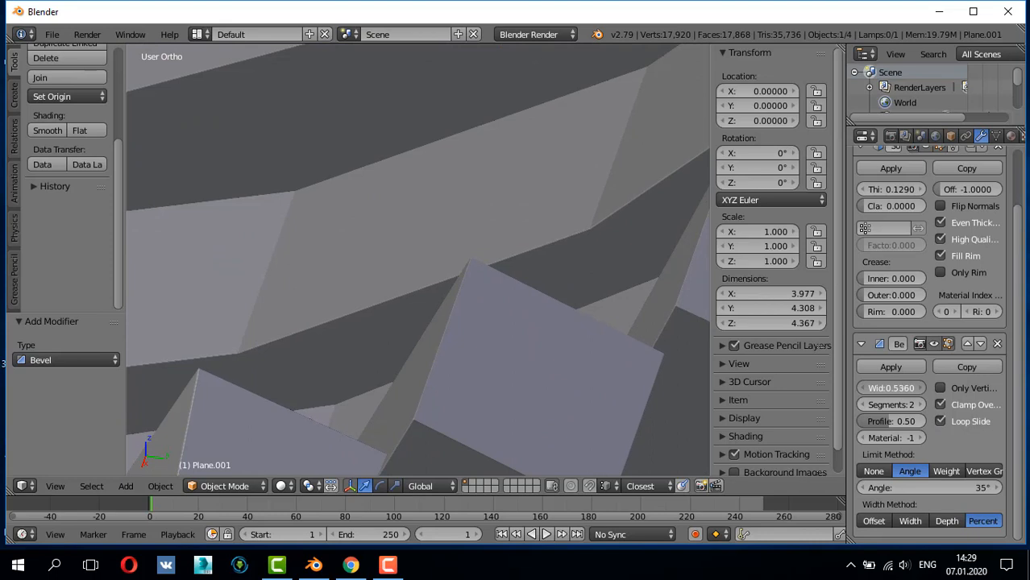
{"action": "left_click_drag", "start_coordinate": [900, 392], "coordinate": [903, 393]}
{"action": "left_click", "coordinate": [903, 392]}
{"action": "type", "text": "4"}
{"action": "key", "text": "Return"}
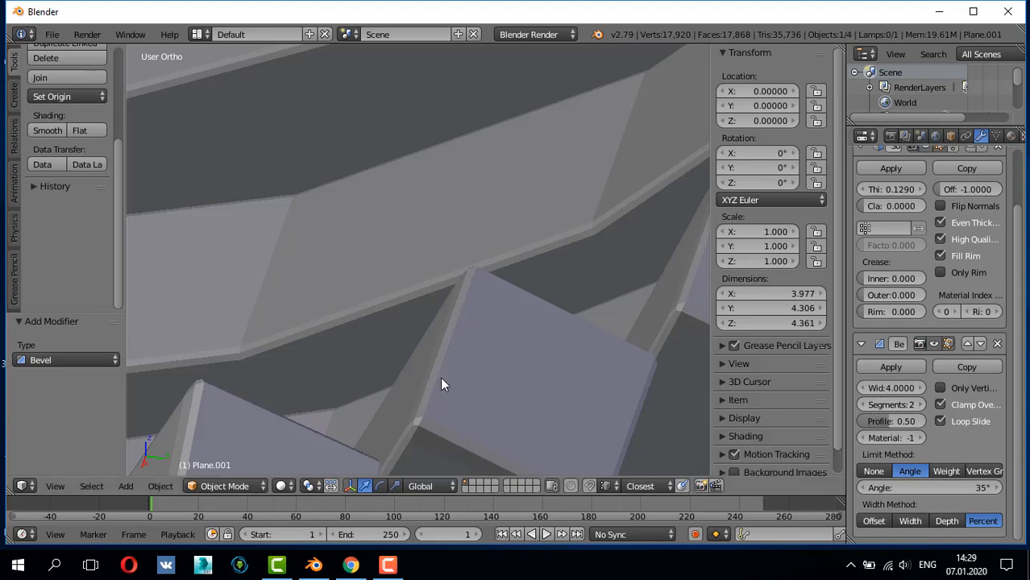
- Set the Bevel width to 5 and check the rounded strip edges across the whole seat
{"action": "scroll", "coordinate": [441, 378], "scroll_direction": "down", "scroll_amount": 8}
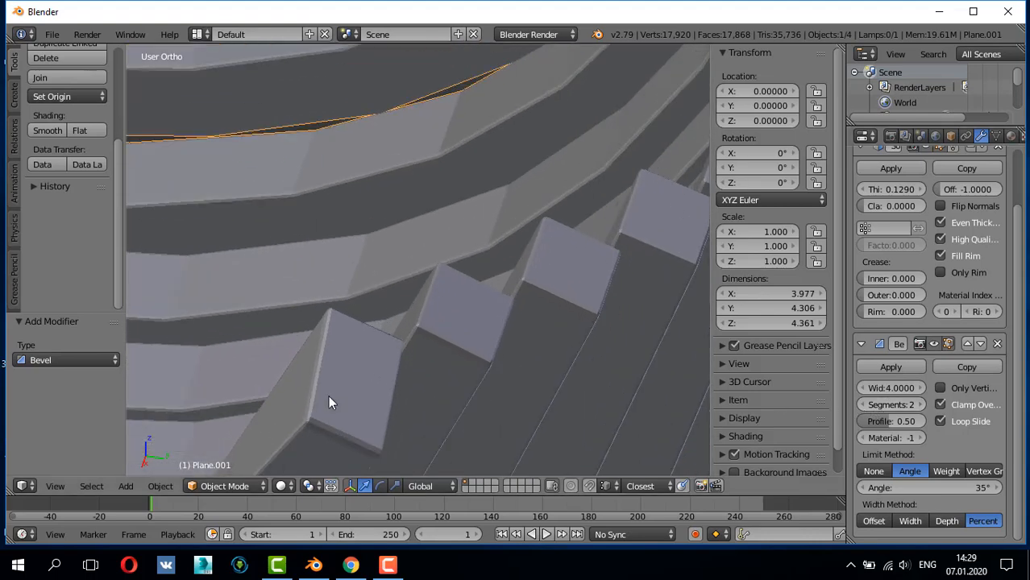
{"action": "scroll", "coordinate": [328, 395], "scroll_direction": "up", "scroll_amount": 6}
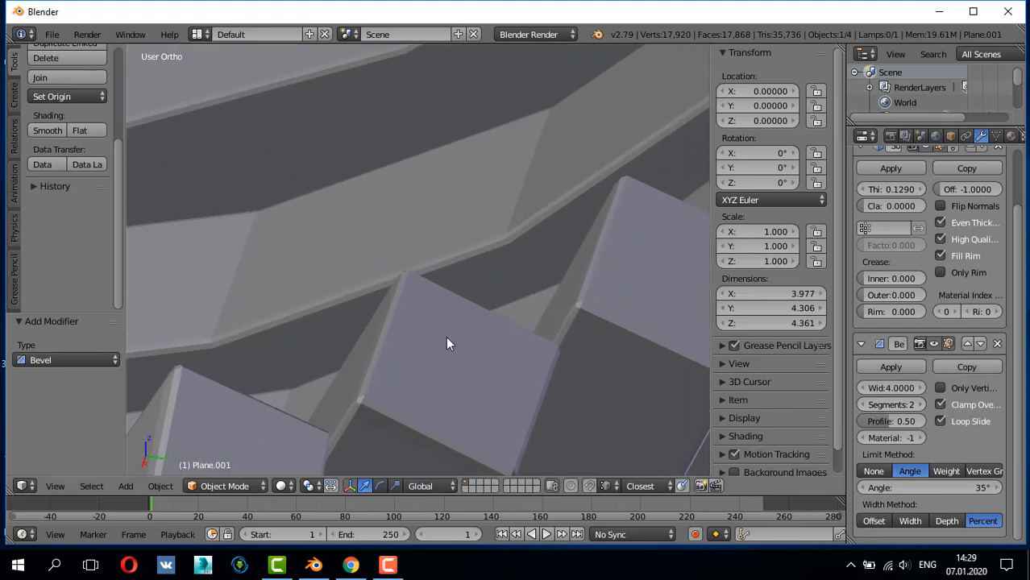
{"action": "left_click", "coordinate": [891, 389]}
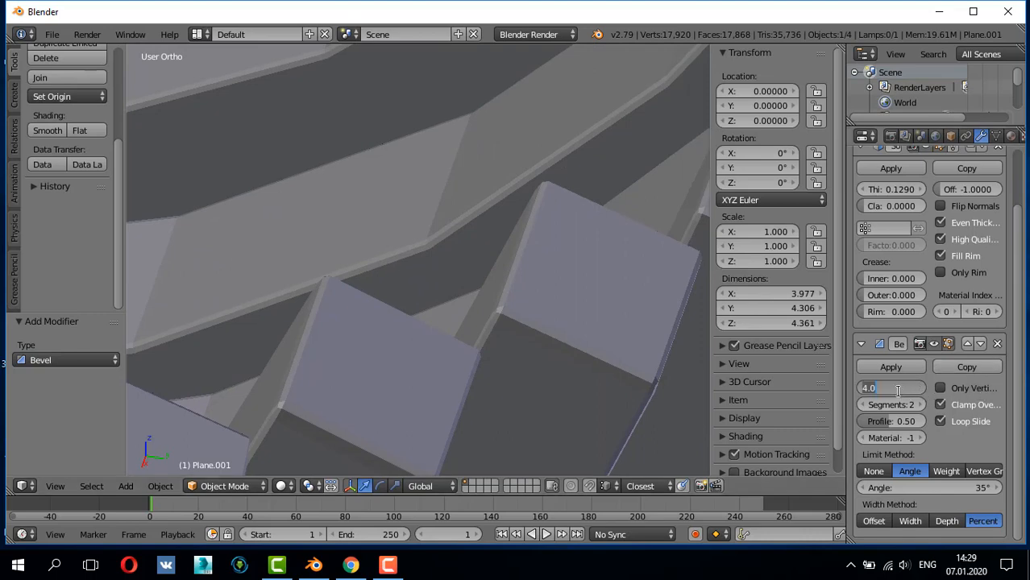
{"action": "type", "text": "5"}
{"action": "key", "text": "Return"}
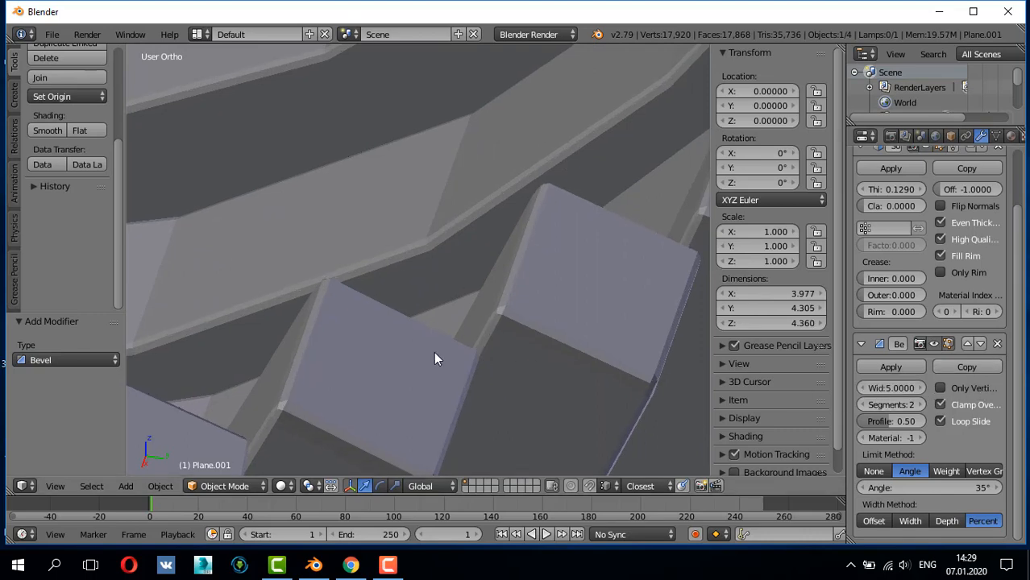
{"action": "scroll", "coordinate": [418, 328], "scroll_direction": "down", "scroll_amount": 5}
{"action": "middle_click_drag", "start_coordinate": [418, 328], "coordinate": [460, 318]}
{"action": "scroll", "coordinate": [521, 311], "scroll_direction": "down", "scroll_amount": 4}
{"action": "scroll", "coordinate": [521, 311], "scroll_direction": "down", "scroll_amount": 4}
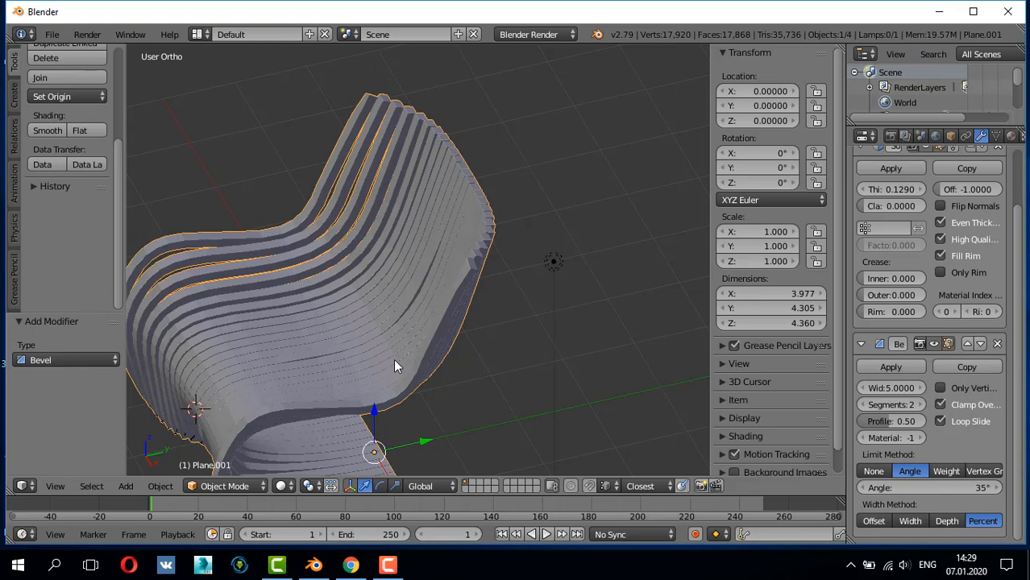
- Add a Subdivision Surface modifier to the seat after the Bevel and bring its settings into view
{"action": "scroll", "coordinate": [968, 159], "scroll_direction": "up", "scroll_amount": 2}
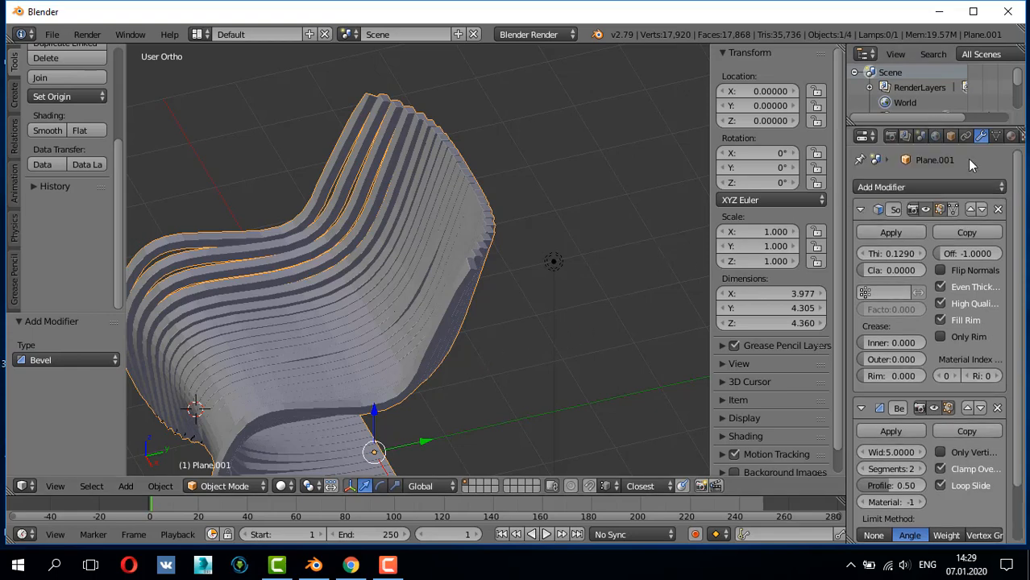
{"action": "left_click", "coordinate": [949, 185]}
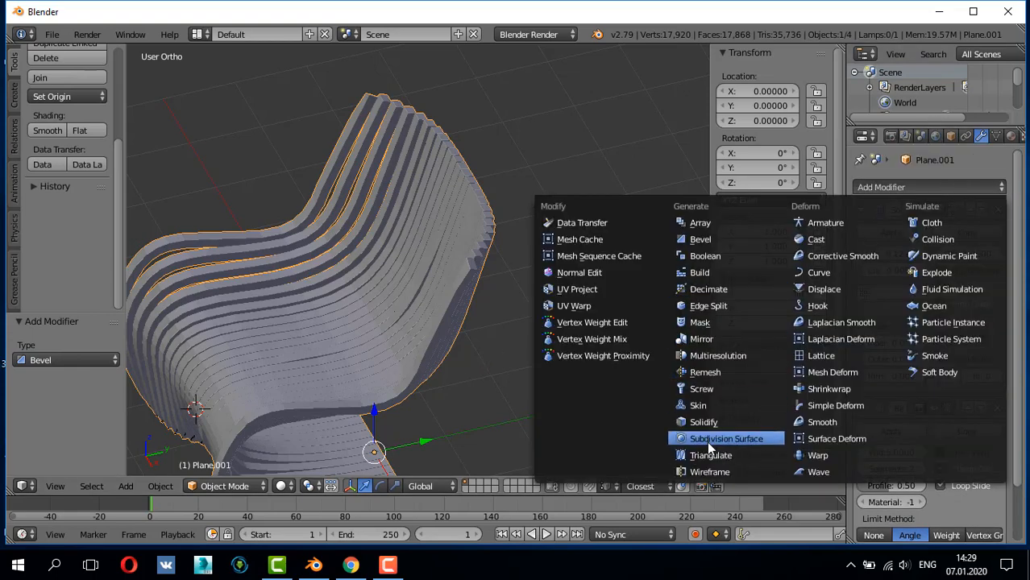
{"action": "left_click", "coordinate": [735, 445]}
{"action": "scroll", "coordinate": [906, 465], "scroll_direction": "down", "scroll_amount": 2}
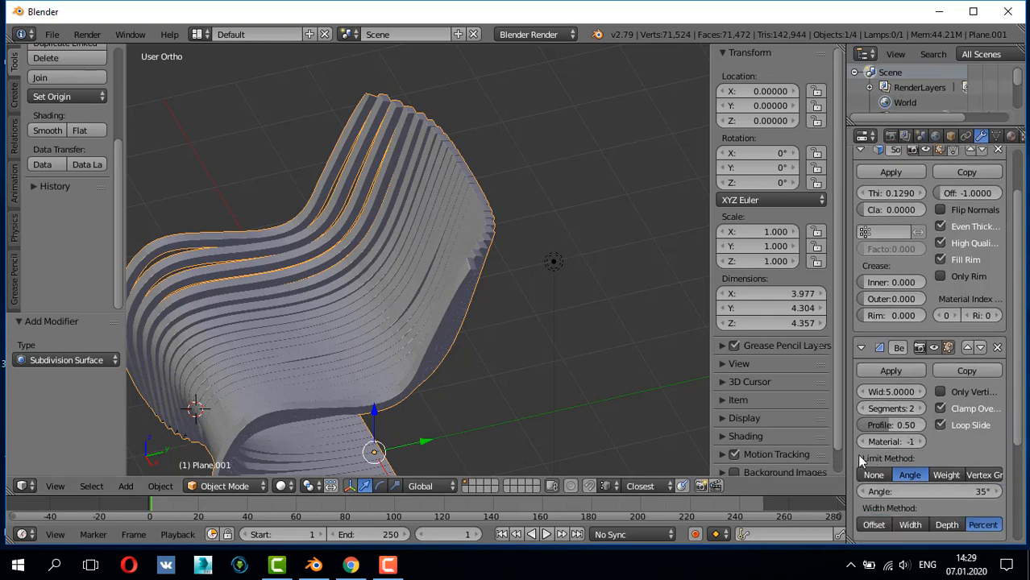
{"action": "scroll", "coordinate": [911, 478], "scroll_direction": "down", "scroll_amount": 5}
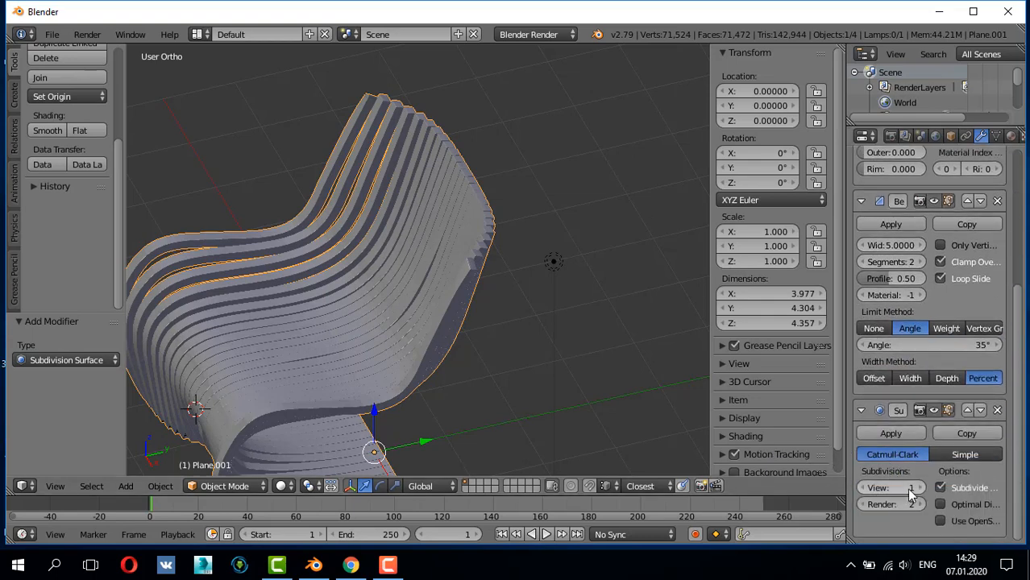
- Set the Subdivision Surface view level to 2, shade the seat smooth and check the strips from several sides
{"action": "left_click", "coordinate": [921, 488]}
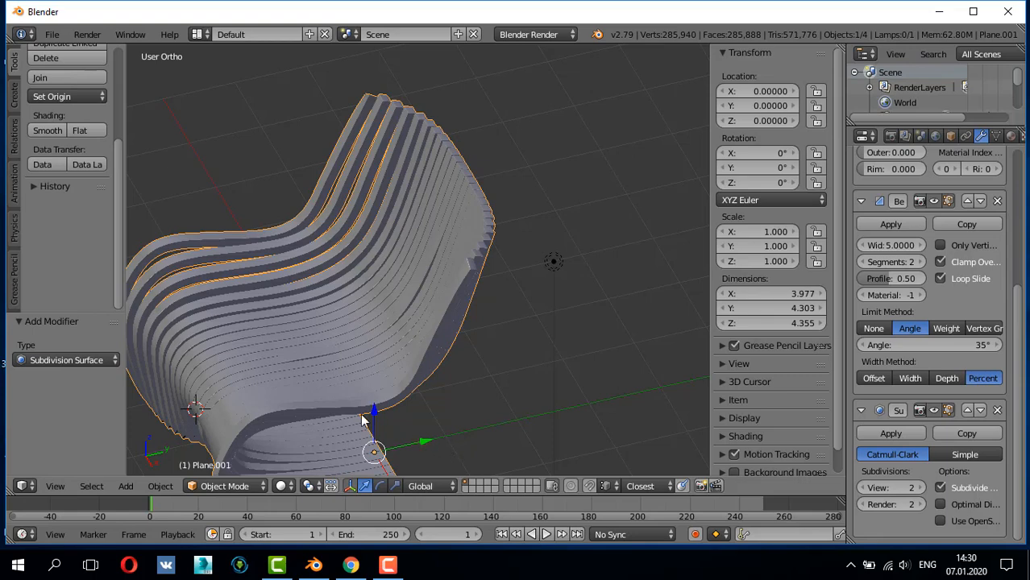
{"action": "left_click", "coordinate": [46, 130]}
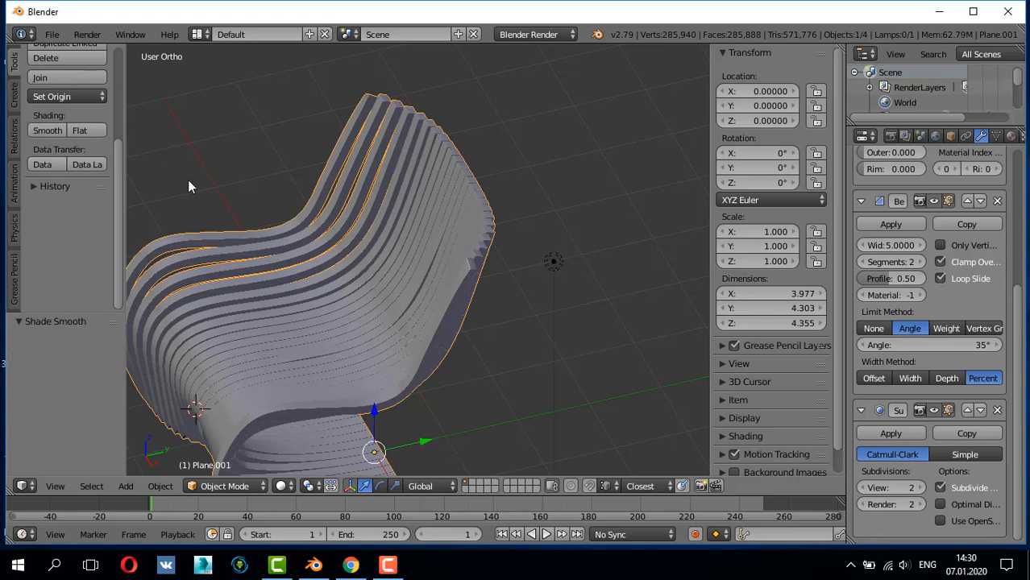
{"action": "mouse_move", "coordinate": [189, 184]}
{"action": "middle_mouse_down"}
{"action": "mouse_move", "coordinate": [352, 272]}
{"action": "mouse_move", "coordinate": [419, 230]}
{"action": "mouse_move", "coordinate": [474, 228]}
{"action": "mouse_move", "coordinate": [483, 256]}
{"action": "mouse_move", "coordinate": [510, 276]}
{"action": "mouse_move", "coordinate": [619, 330]}
{"action": "middle_mouse_up"}
{"action": "middle_click_drag", "start_coordinate": [591, 334], "coordinate": [458, 306]}
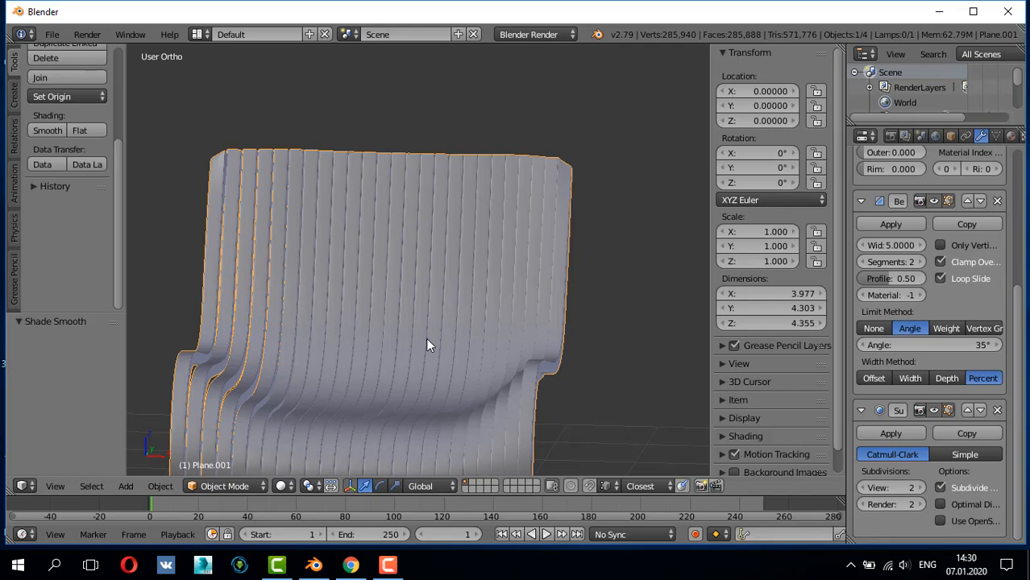
{"action": "middle_click_drag", "start_coordinate": [456, 313], "coordinate": [536, 418]}
{"action": "scroll", "coordinate": [574, 365], "scroll_direction": "down", "scroll_amount": 4}
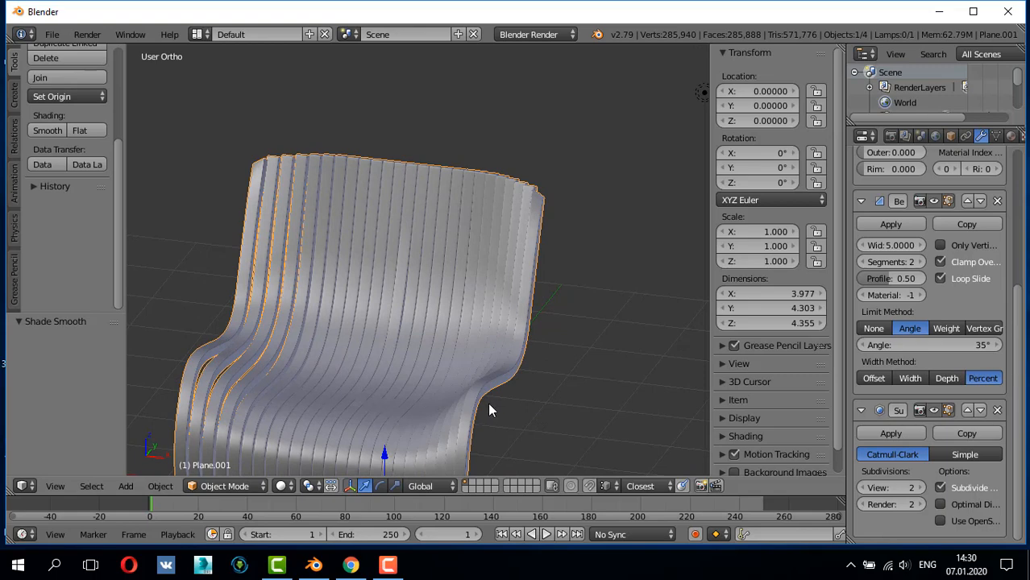
- Enable Matcap in the viewport shading settings, keeping the material mode at Multitexture
{"action": "scroll", "coordinate": [786, 365], "scroll_direction": "down", "scroll_amount": 1}
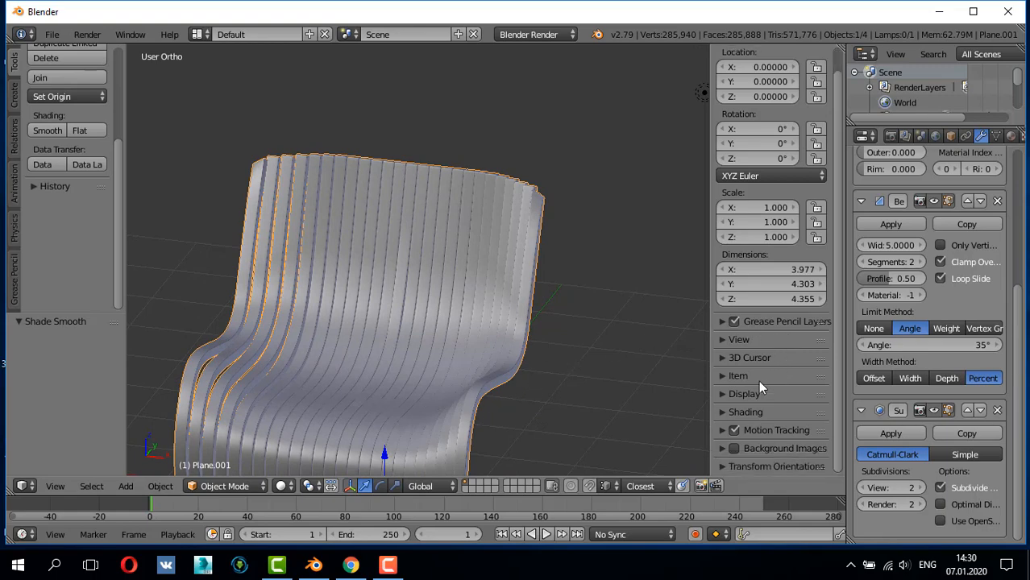
{"action": "left_click", "coordinate": [730, 412]}
{"action": "left_click", "coordinate": [753, 432]}
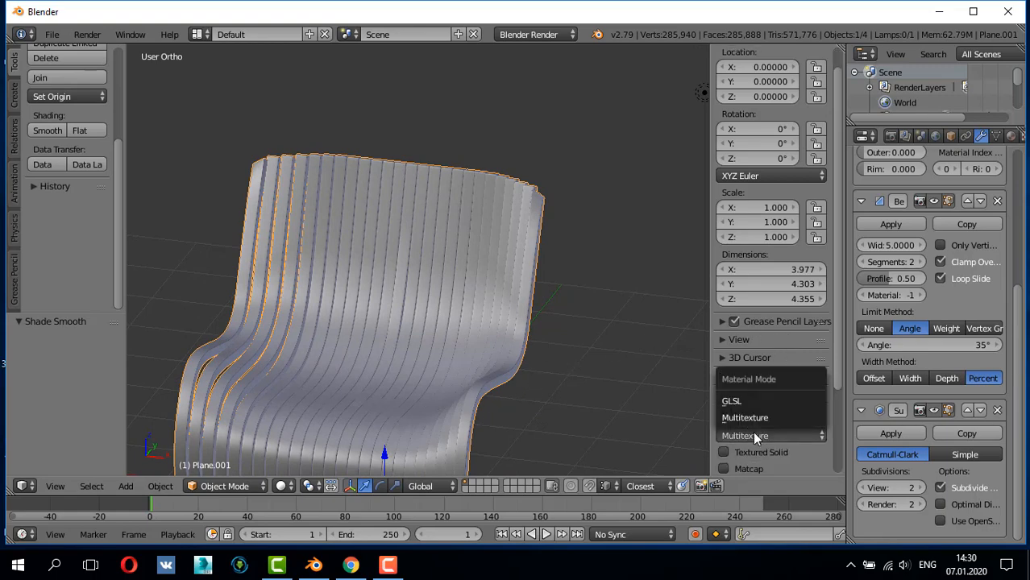
{"action": "left_click", "coordinate": [753, 437]}
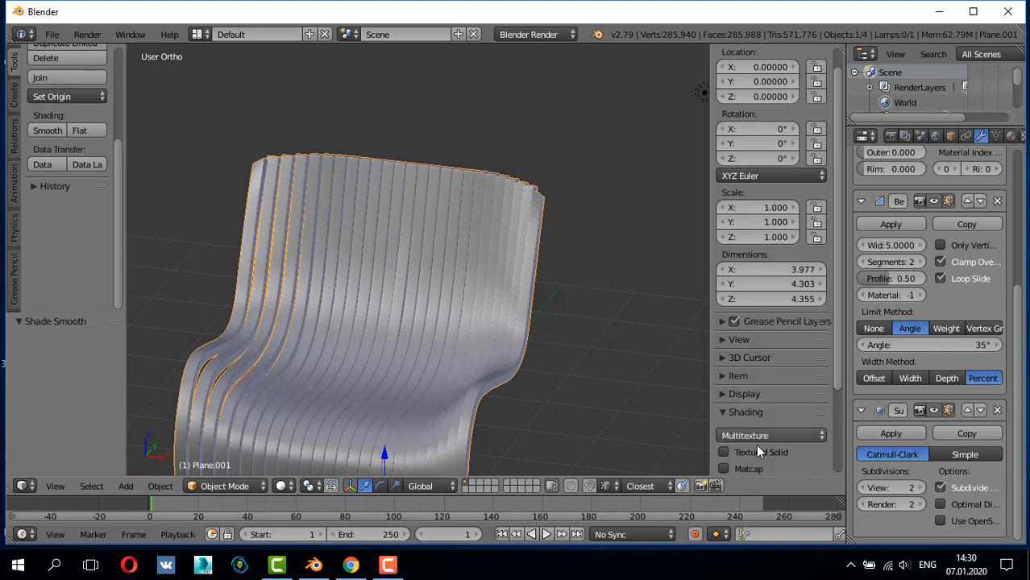
{"action": "scroll", "coordinate": [758, 447], "scroll_direction": "down", "scroll_amount": 2}
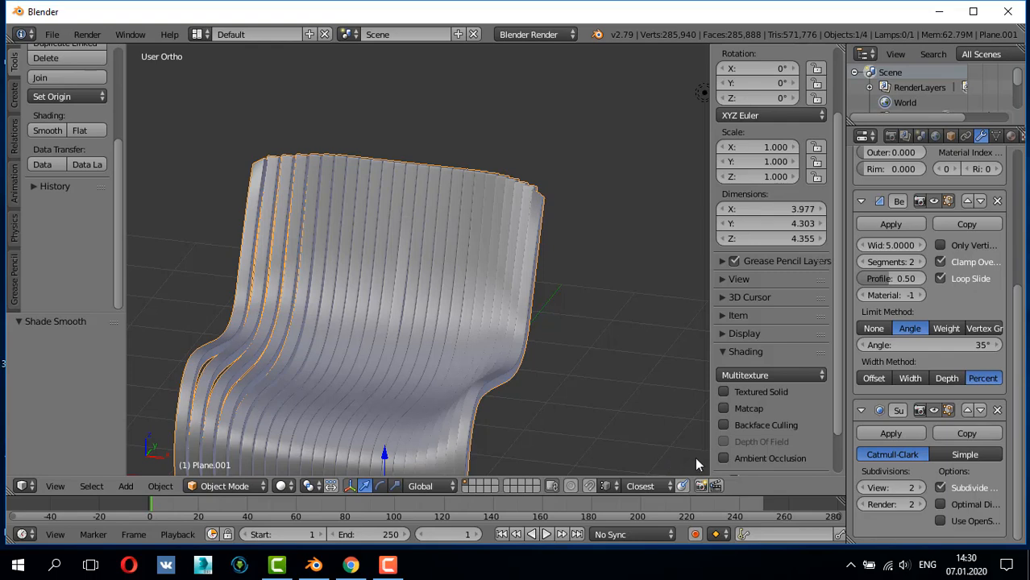
{"action": "left_click", "coordinate": [737, 407]}
{"action": "scroll", "coordinate": [729, 410], "scroll_direction": "down", "scroll_amount": 4}
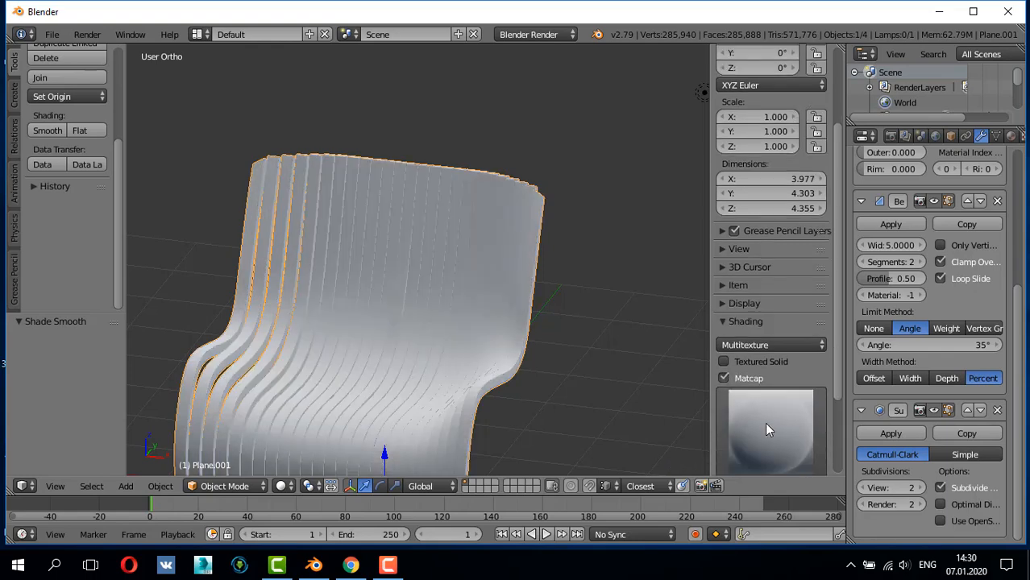
- Try the glossy gold-brown reflective matcap on the seat and inspect it from the front
{"action": "left_click", "coordinate": [795, 334]}
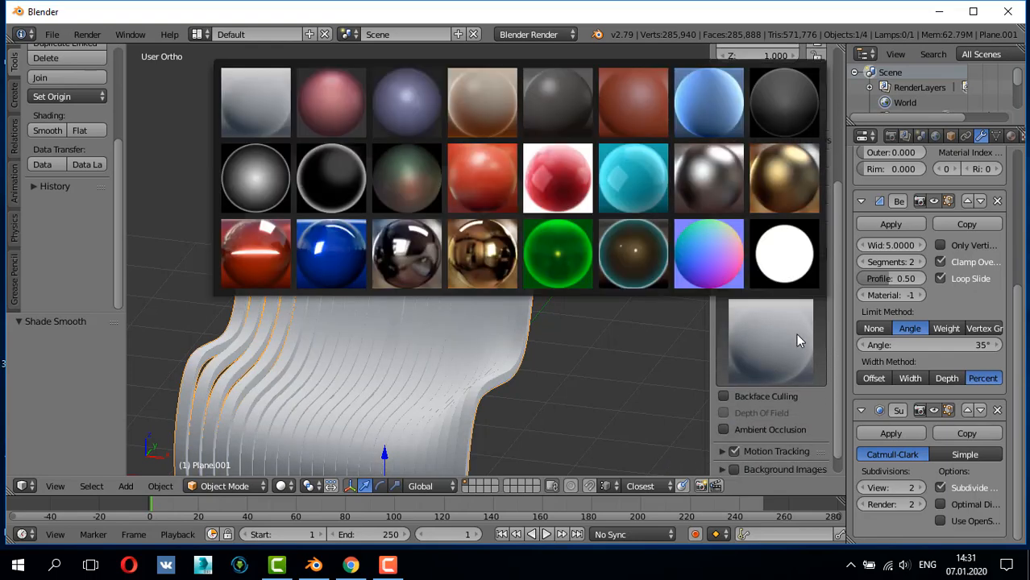
{"action": "left_click", "coordinate": [504, 261]}
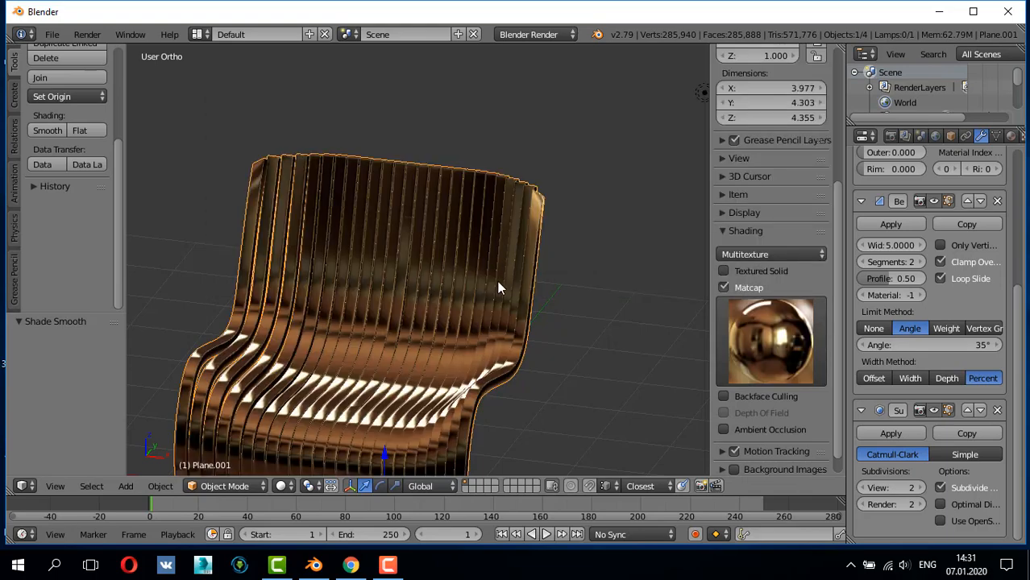
{"action": "middle_click_drag", "start_coordinate": [499, 285], "coordinate": [442, 279]}
{"action": "scroll", "coordinate": [326, 340], "scroll_direction": "up", "scroll_amount": 2}
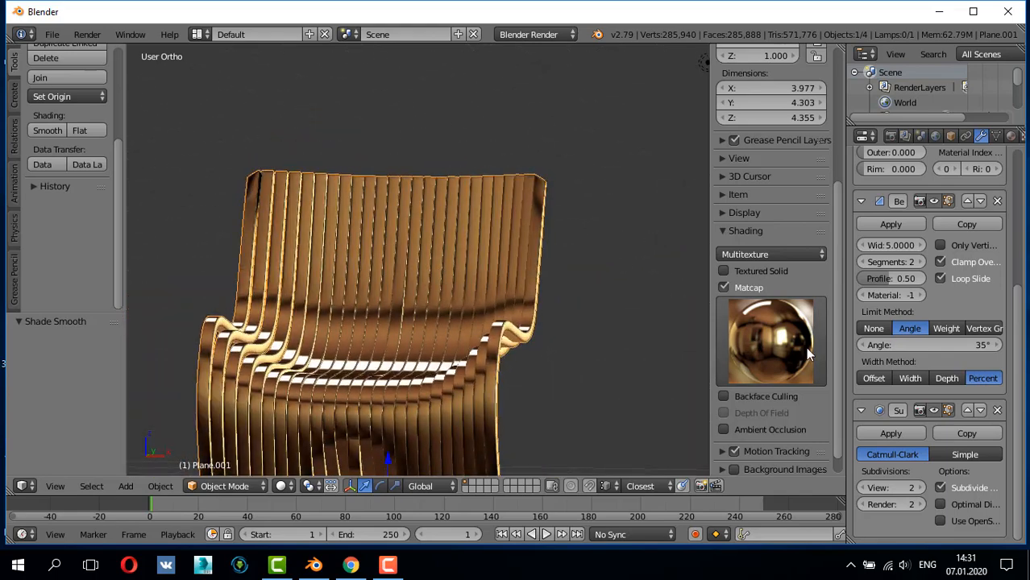
- Change the matcap to the soft beige one with the brown underside and view the seat from the side
{"action": "left_click", "coordinate": [768, 337]}
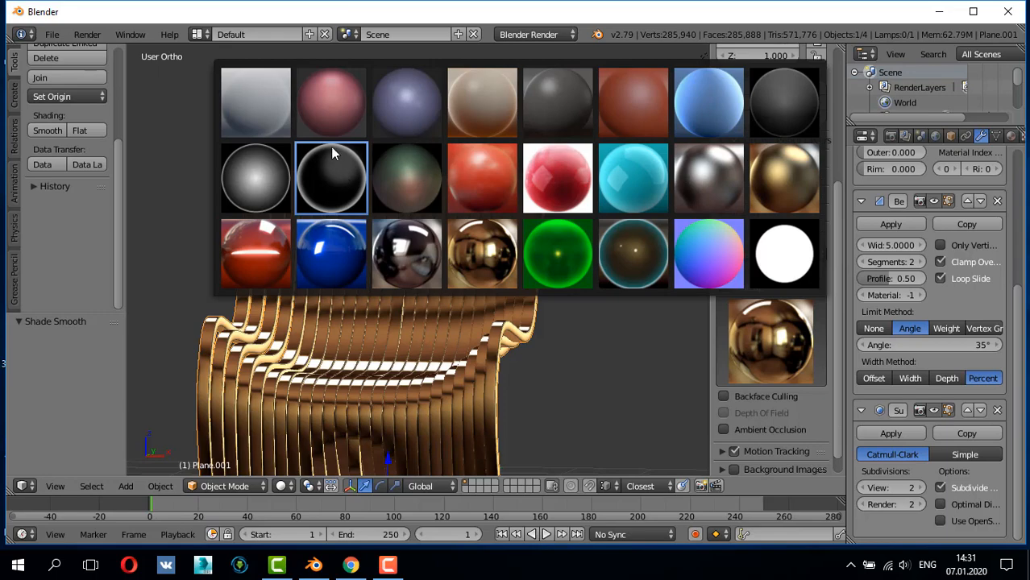
{"action": "left_click", "coordinate": [511, 118]}
{"action": "middle_click_drag", "start_coordinate": [498, 275], "coordinate": [441, 309]}
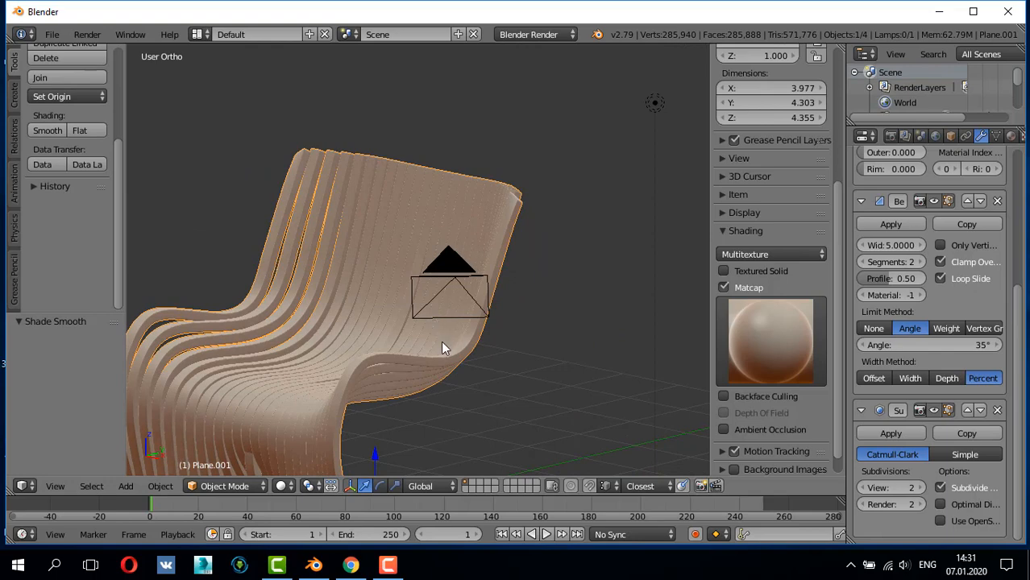
- Deselect the seat object and open its mesh in Edit Mode
{"action": "middle_click_drag", "start_coordinate": [395, 329], "coordinate": [303, 469]}
{"action": "key", "text": "Tab"}
{"action": "middle_click_drag", "start_coordinate": [315, 433], "coordinate": [411, 425]}
{"action": "right_click", "coordinate": [269, 396]}
{"action": "key", "text": "Tab"}
{"action": "key", "text": "a"}
{"action": "key", "text": "Tab"}
- Select both edge loops of the stray strip beneath the seat front, delete its vertices and return to Object Mode
{"action": "scroll", "coordinate": [346, 436], "scroll_direction": "up", "scroll_amount": 4}
{"action": "scroll", "coordinate": [398, 411], "scroll_direction": "up", "scroll_amount": 2}
{"action": "right_click", "coordinate": [413, 417], "text": "shift"}
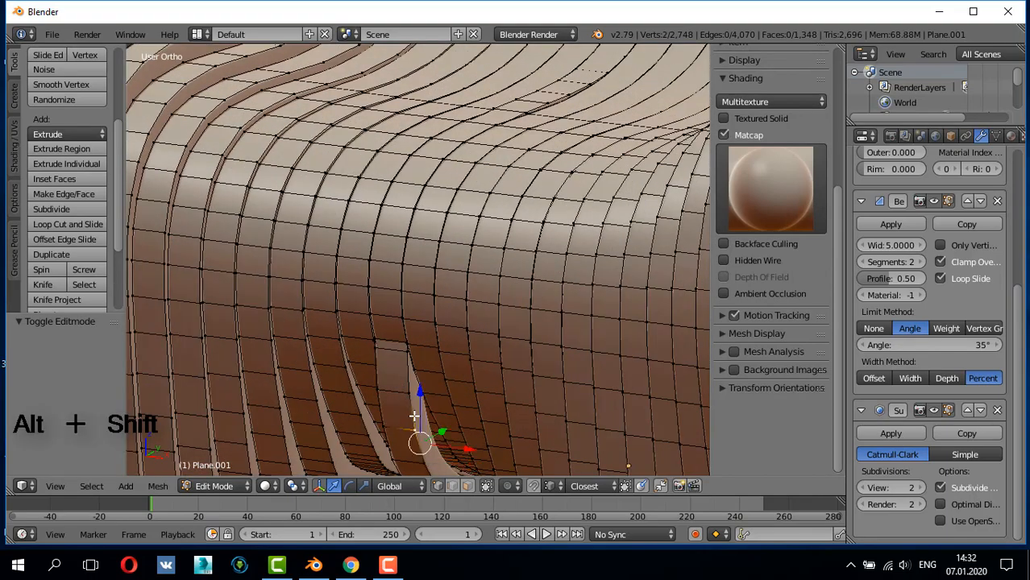
{"action": "right_click", "coordinate": [408, 411], "text": "alt+shift"}
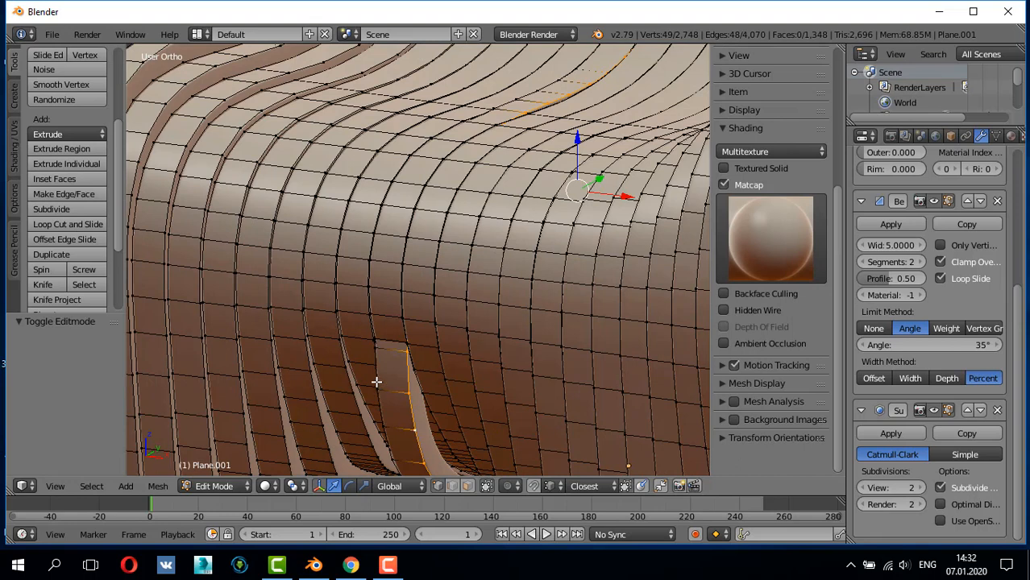
{"action": "right_click", "coordinate": [376, 382], "text": "alt"}
{"action": "right_click", "coordinate": [412, 408], "text": "alt+shift"}
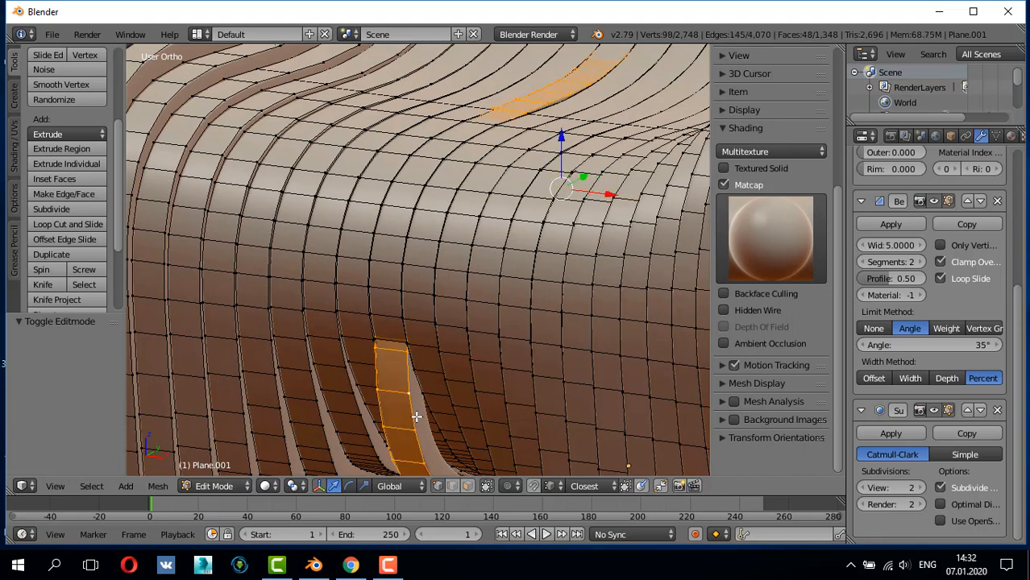
{"action": "key", "text": "Delete"}
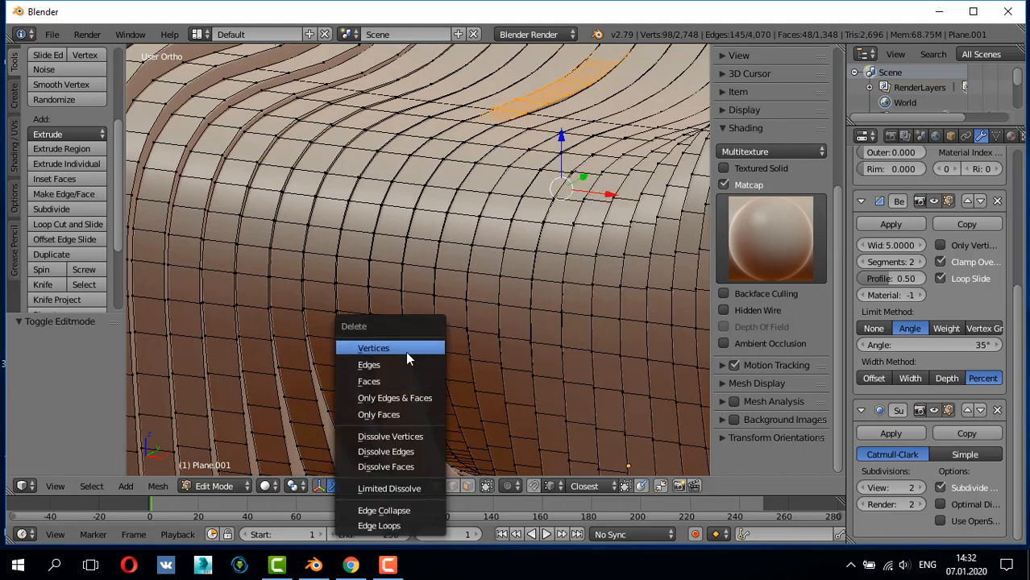
{"action": "left_click", "coordinate": [405, 352]}
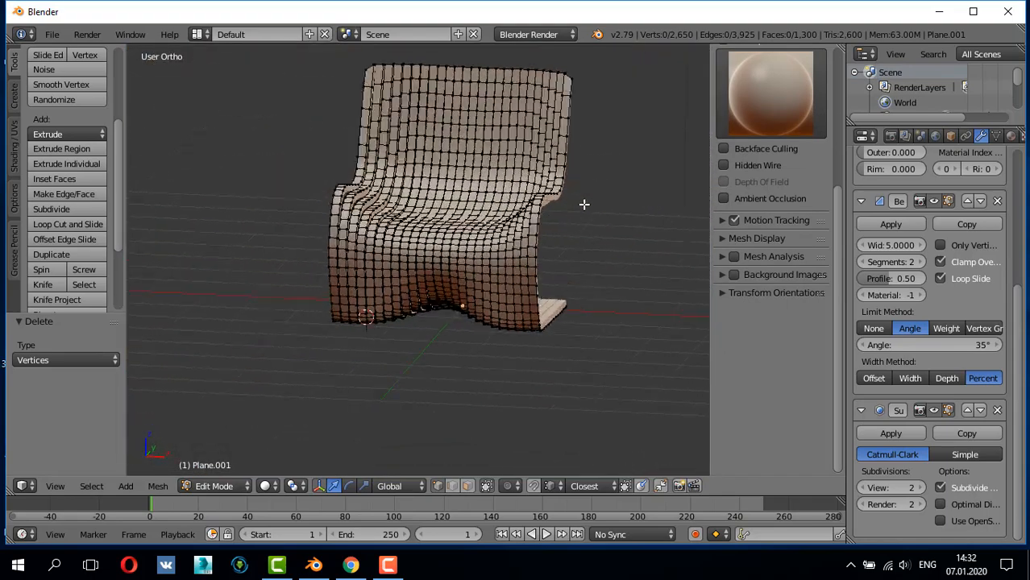
{"action": "scroll", "coordinate": [560, 202], "scroll_direction": "up", "scroll_amount": 2}
{"action": "key", "text": "Tab"}
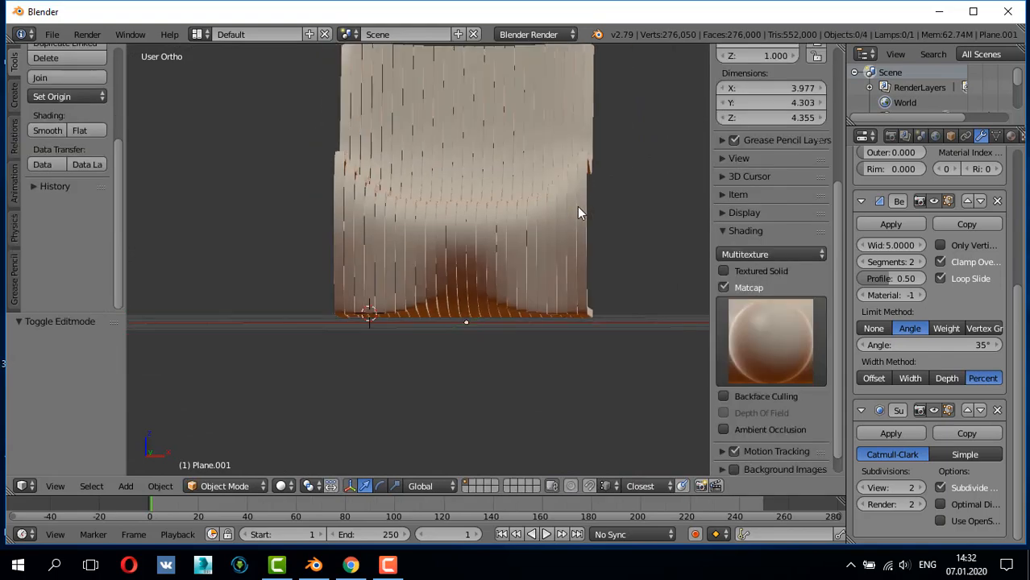